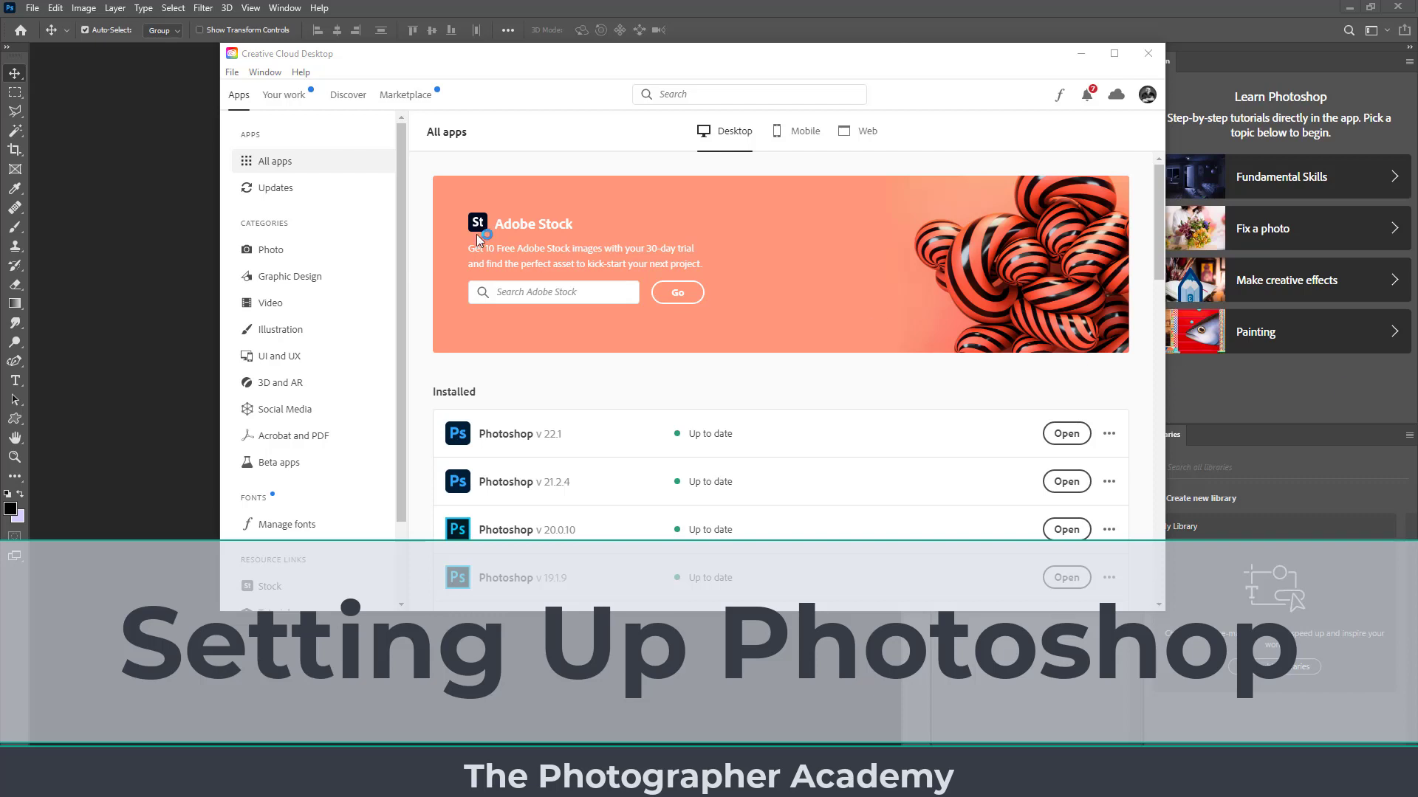
- Look through the installed, subscription and trial apps in Creative Cloud Desktop and minimise its window
{"action": "left_click", "coordinate": [487, 65]}
{"action": "left_click_drag", "start_coordinate": [488, 65], "coordinate": [511, 80]}
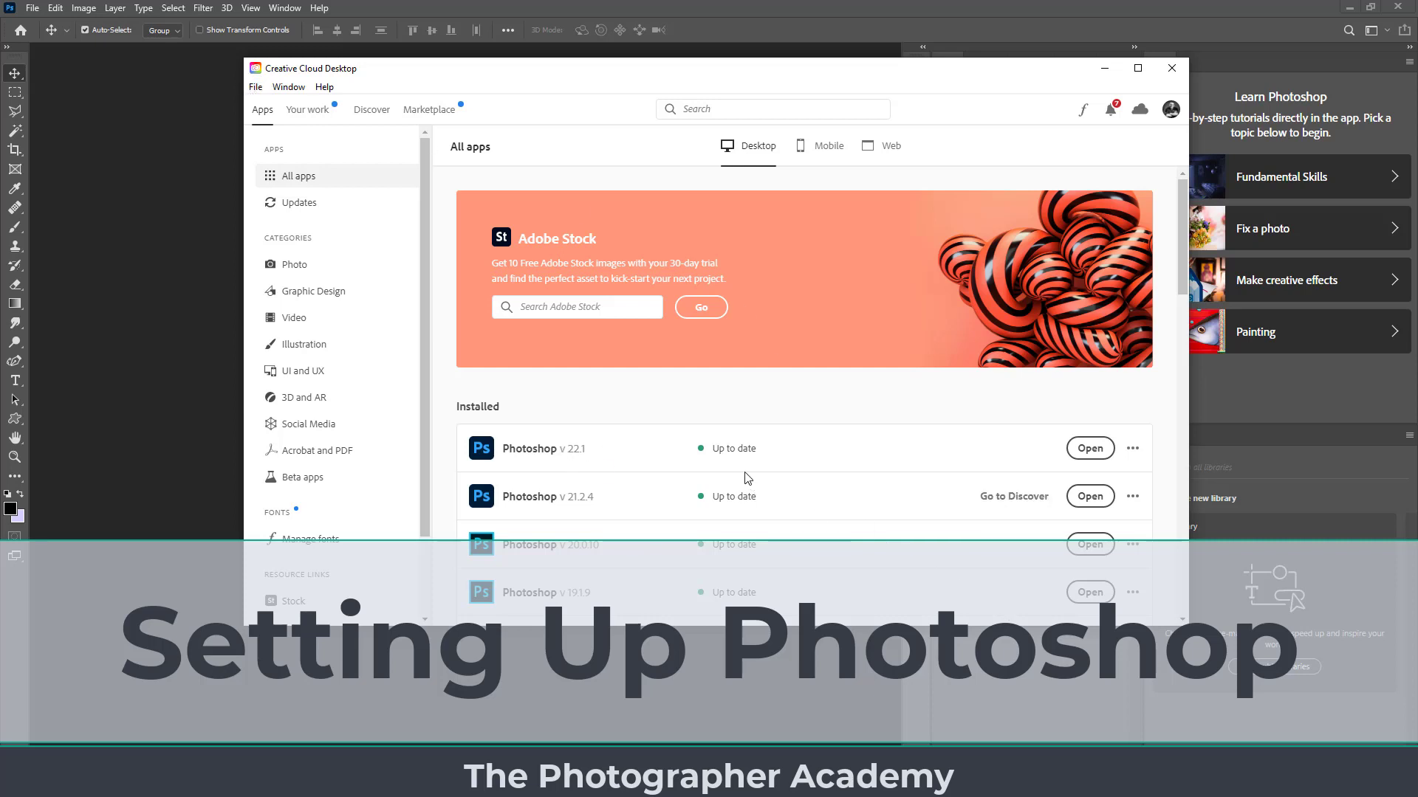
{"action": "scroll", "coordinate": [747, 480], "scroll_direction": "down", "scroll_amount": 3}
{"action": "scroll", "coordinate": [715, 464], "scroll_direction": "down", "scroll_amount": 1}
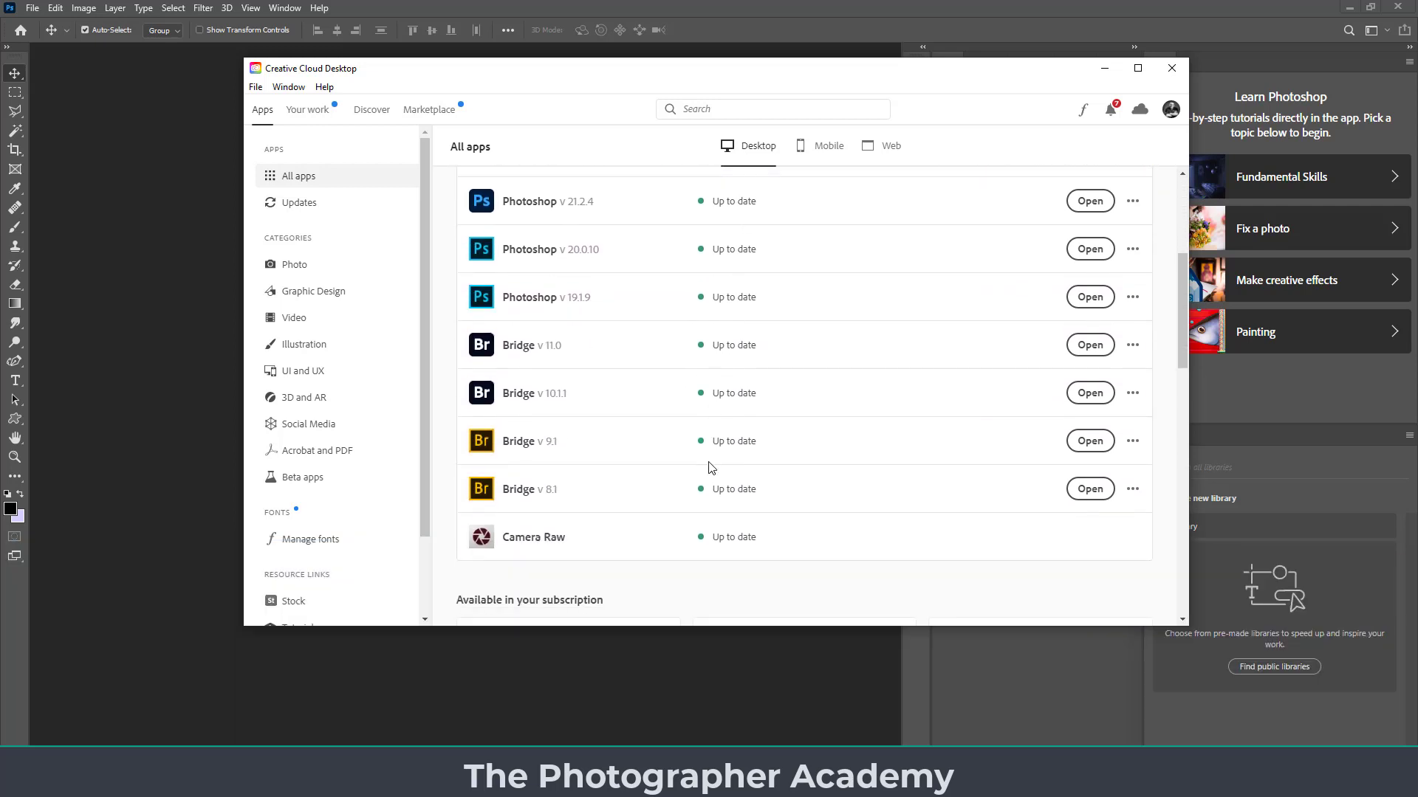
{"action": "scroll", "coordinate": [936, 448], "scroll_direction": "down", "scroll_amount": 4}
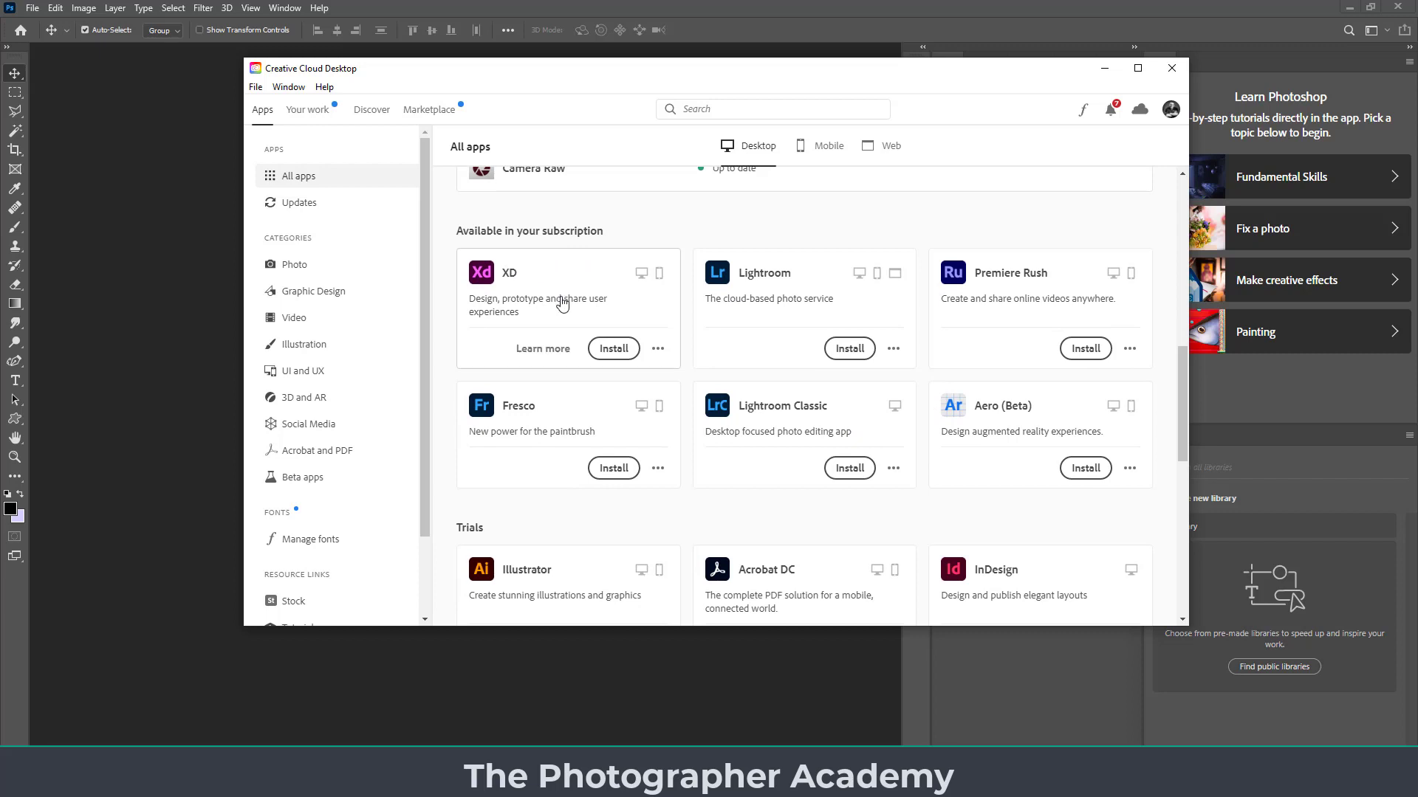
{"action": "scroll", "coordinate": [502, 274], "scroll_direction": "up", "scroll_amount": 5}
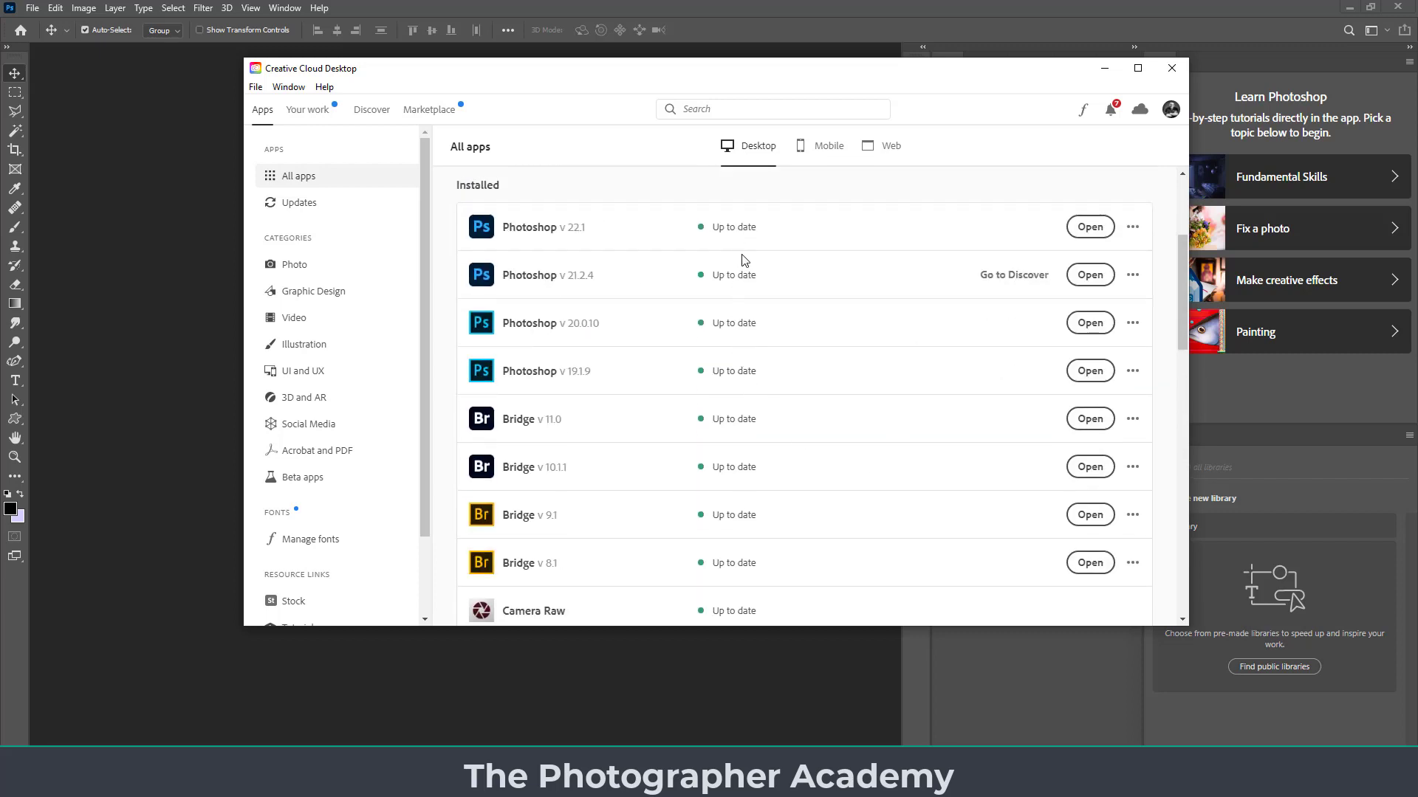
{"action": "scroll", "coordinate": [744, 266], "scroll_direction": "down", "scroll_amount": 10}
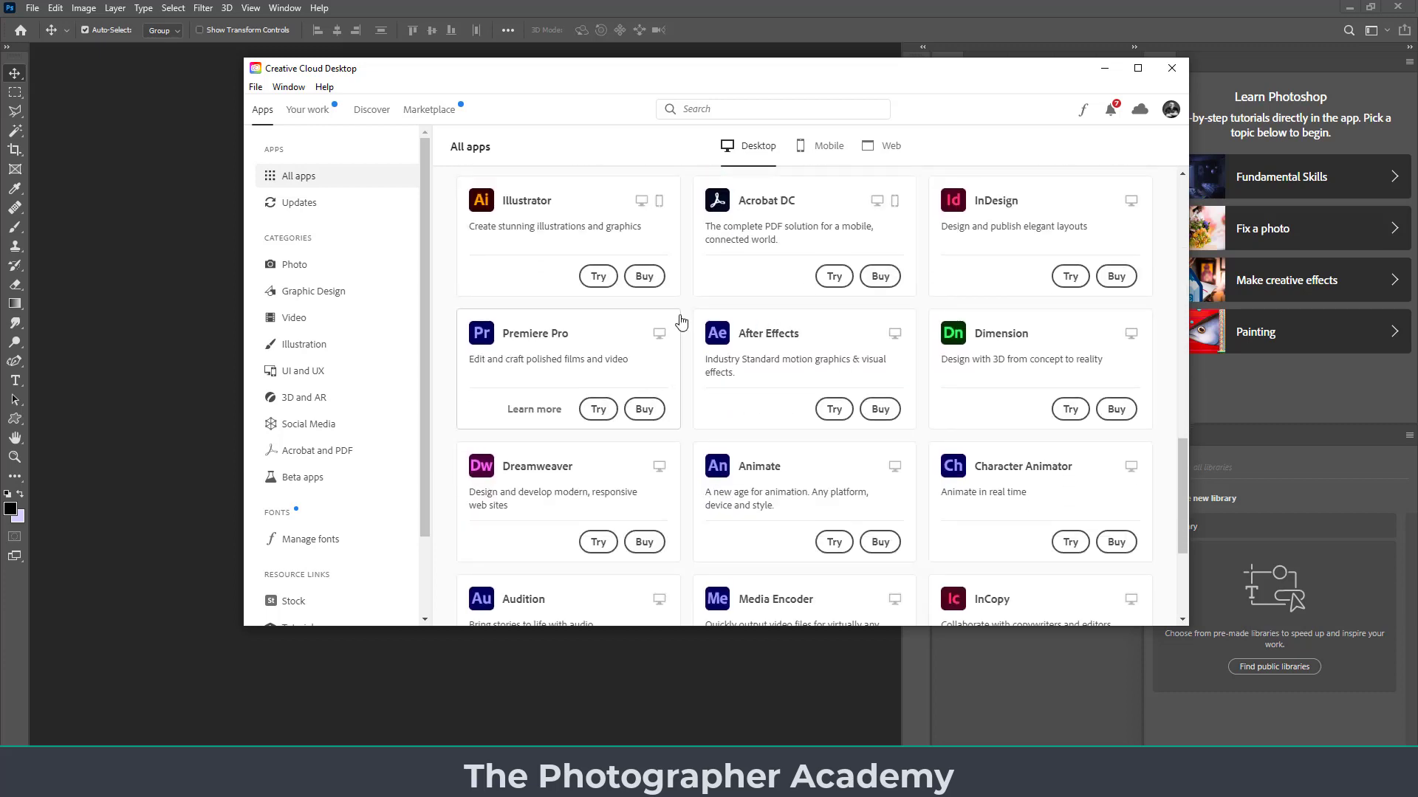
{"action": "scroll", "coordinate": [668, 334], "scroll_direction": "up", "scroll_amount": 10}
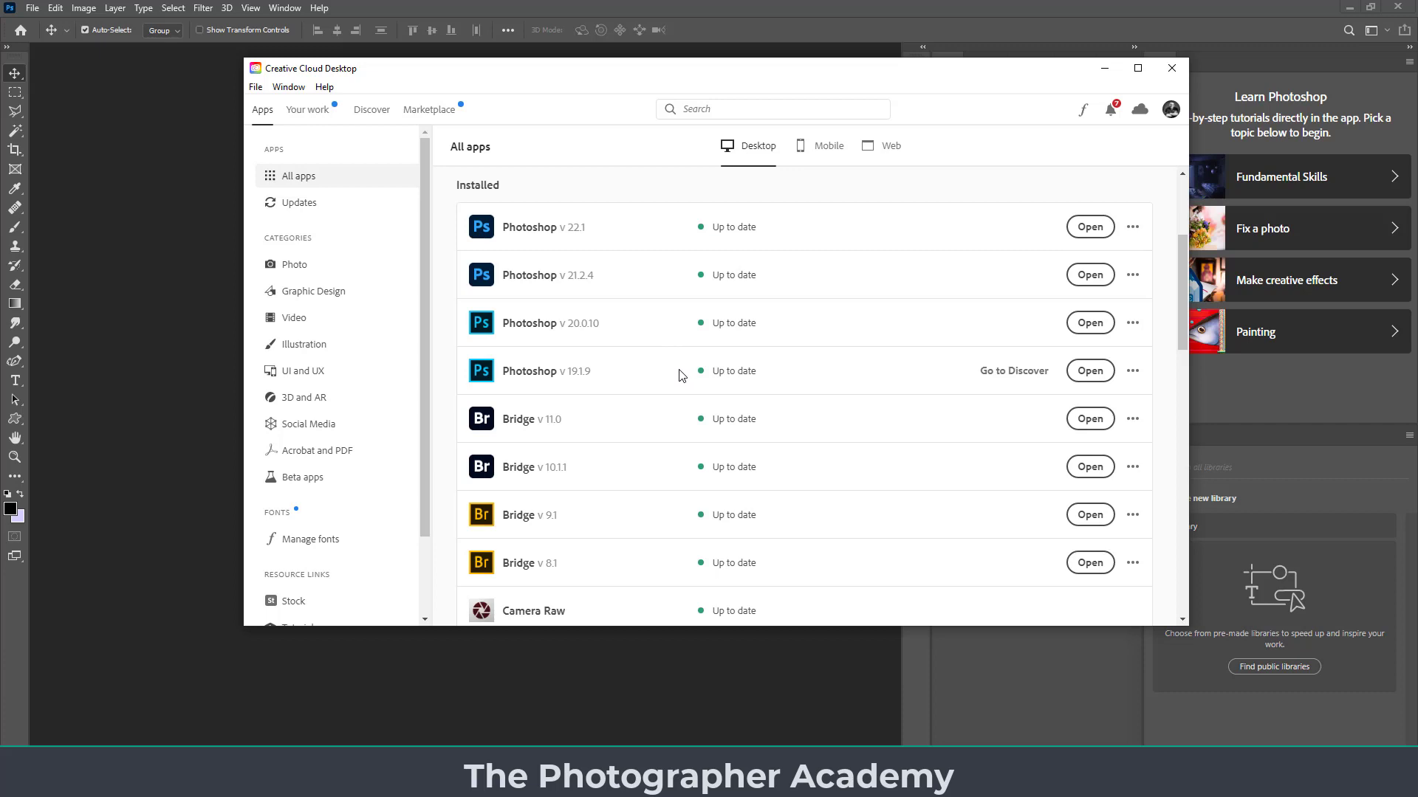
{"action": "left_click", "coordinate": [1107, 68]}
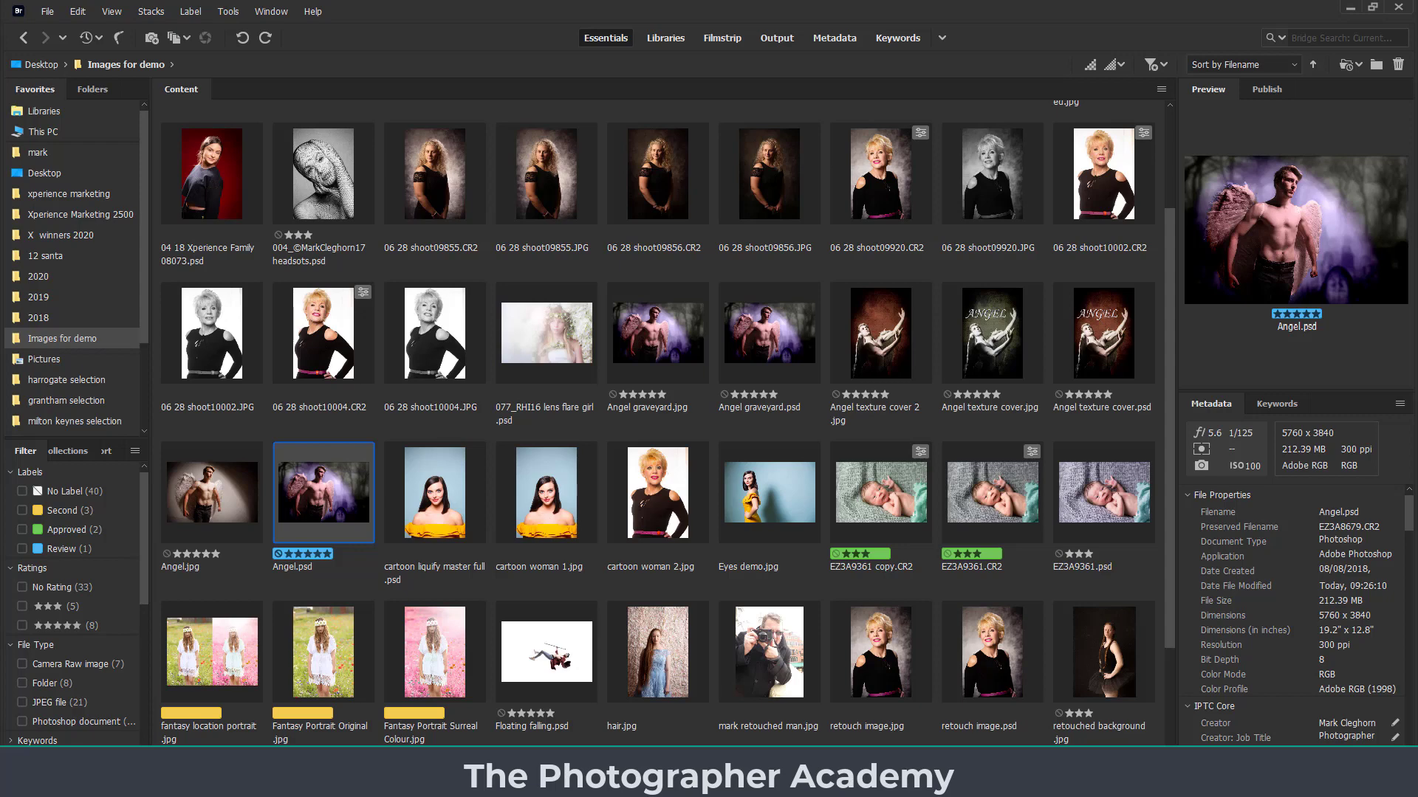
- In Bridge, open a second window, show the Ballerina RAW 1 folder in it and restore it from full size
{"action": "left_click", "coordinate": [49, 12]}
{"action": "left_click", "coordinate": [50, 28]}
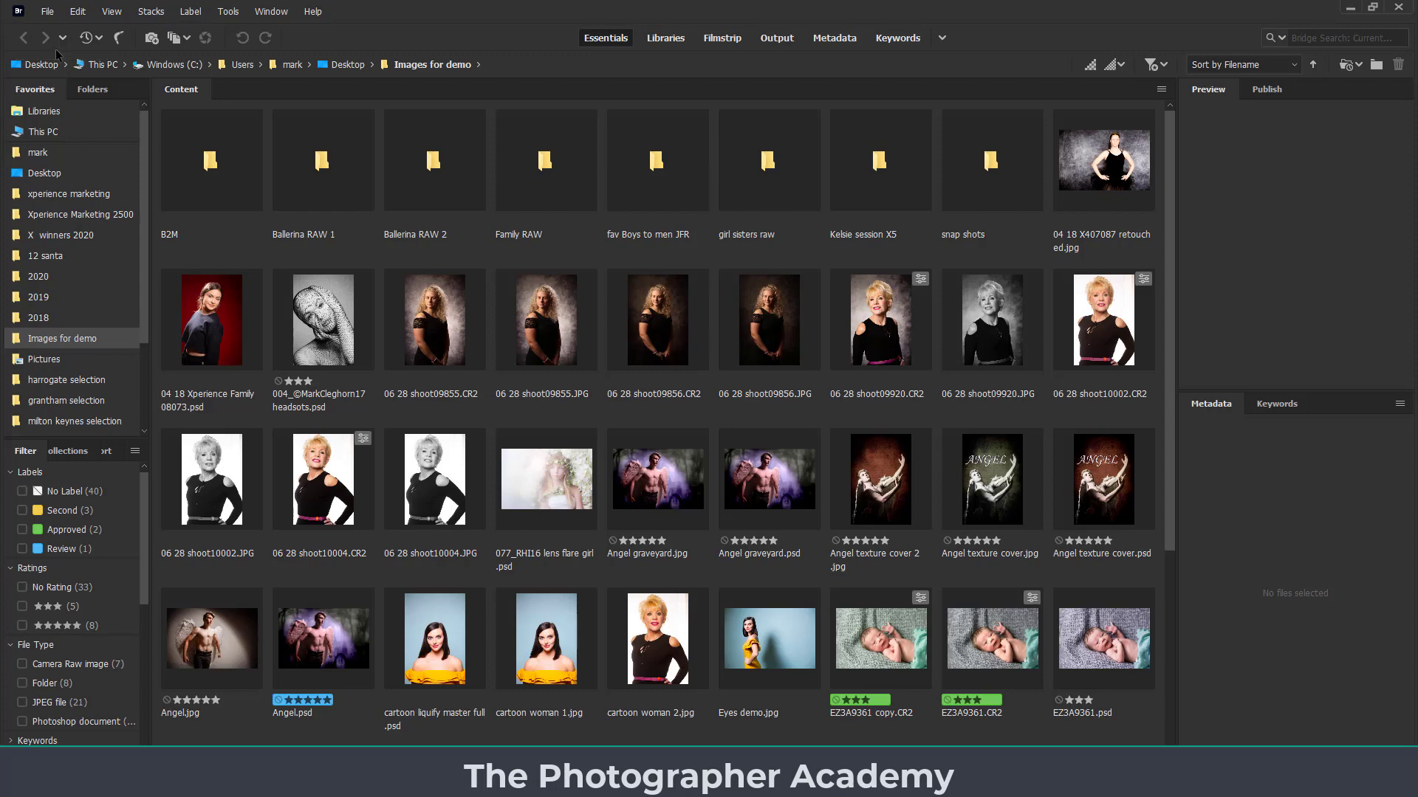
{"action": "double_click", "coordinate": [322, 168]}
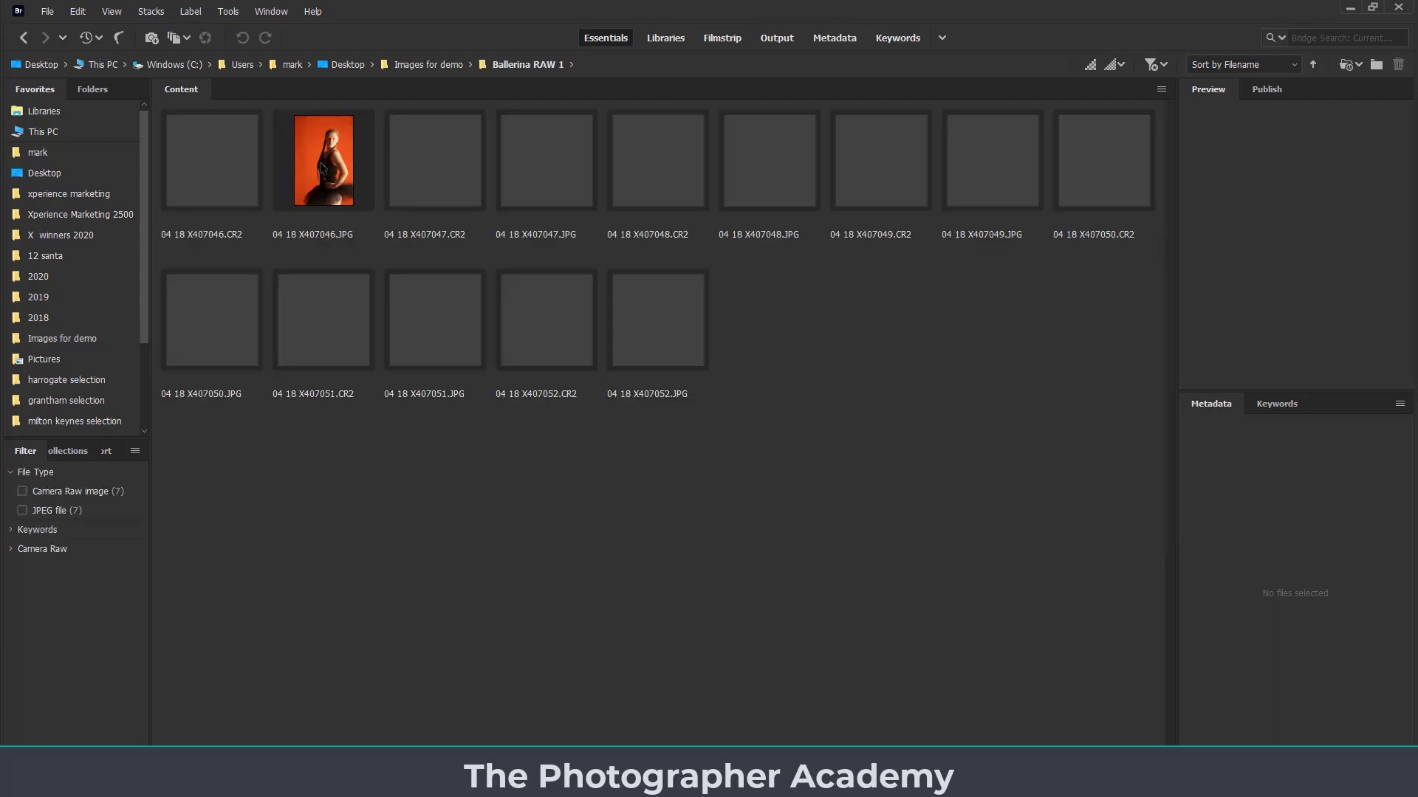
{"action": "double_click", "coordinate": [423, 15]}
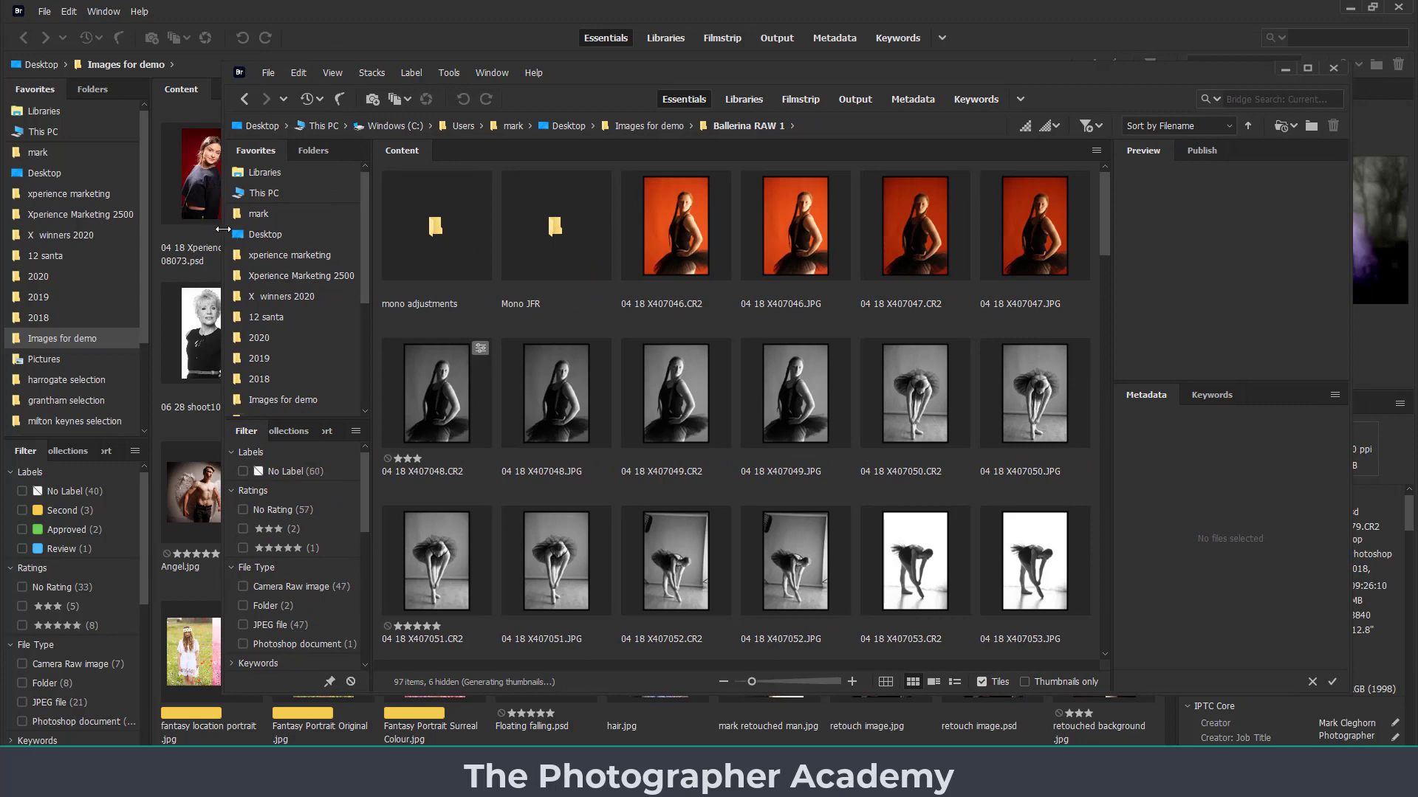
- Narrow the second Bridge window, move it off to another monitor and back, and close it
{"action": "left_click_drag", "start_coordinate": [221, 229], "coordinate": [628, 230]}
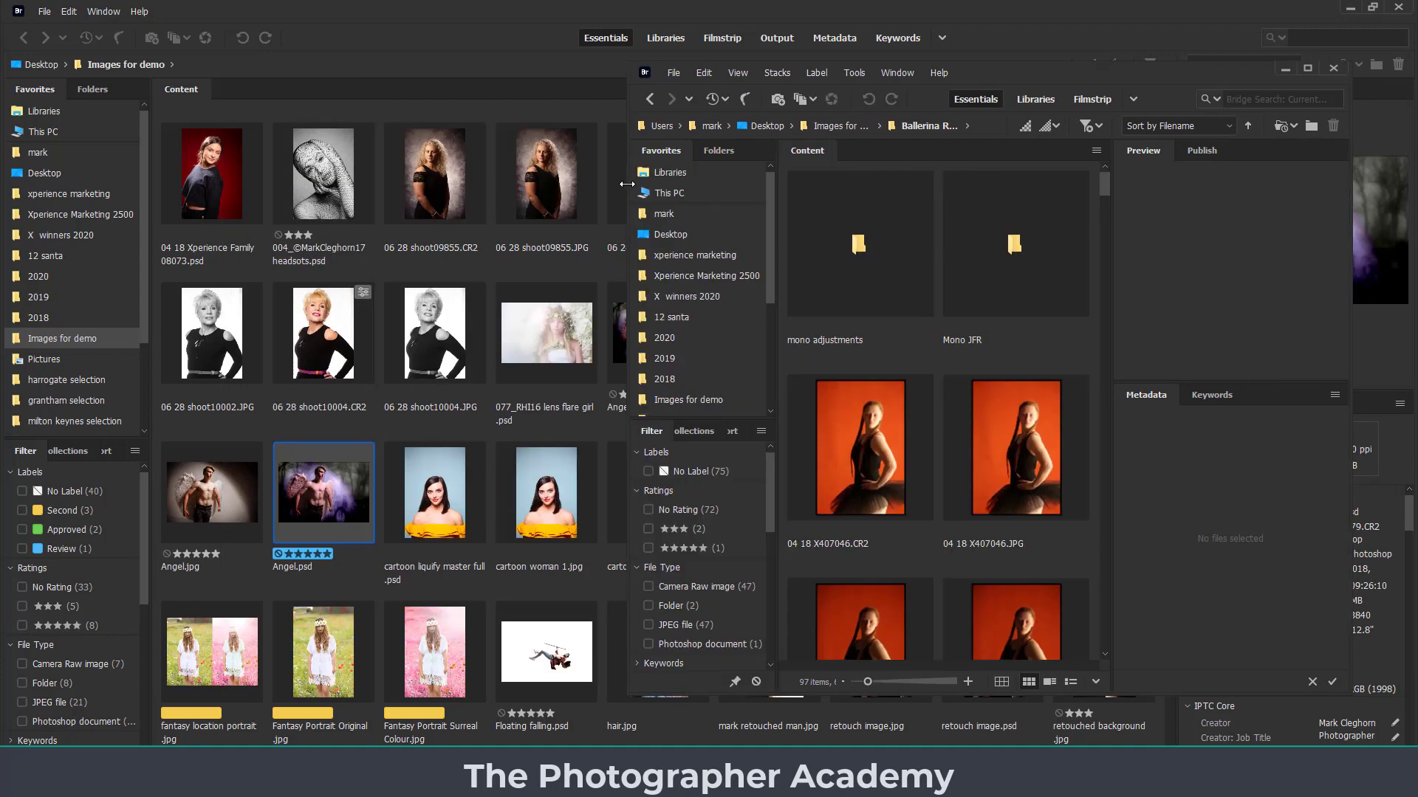
{"action": "left_click_drag", "start_coordinate": [1022, 74], "coordinate": [1417, 145]}
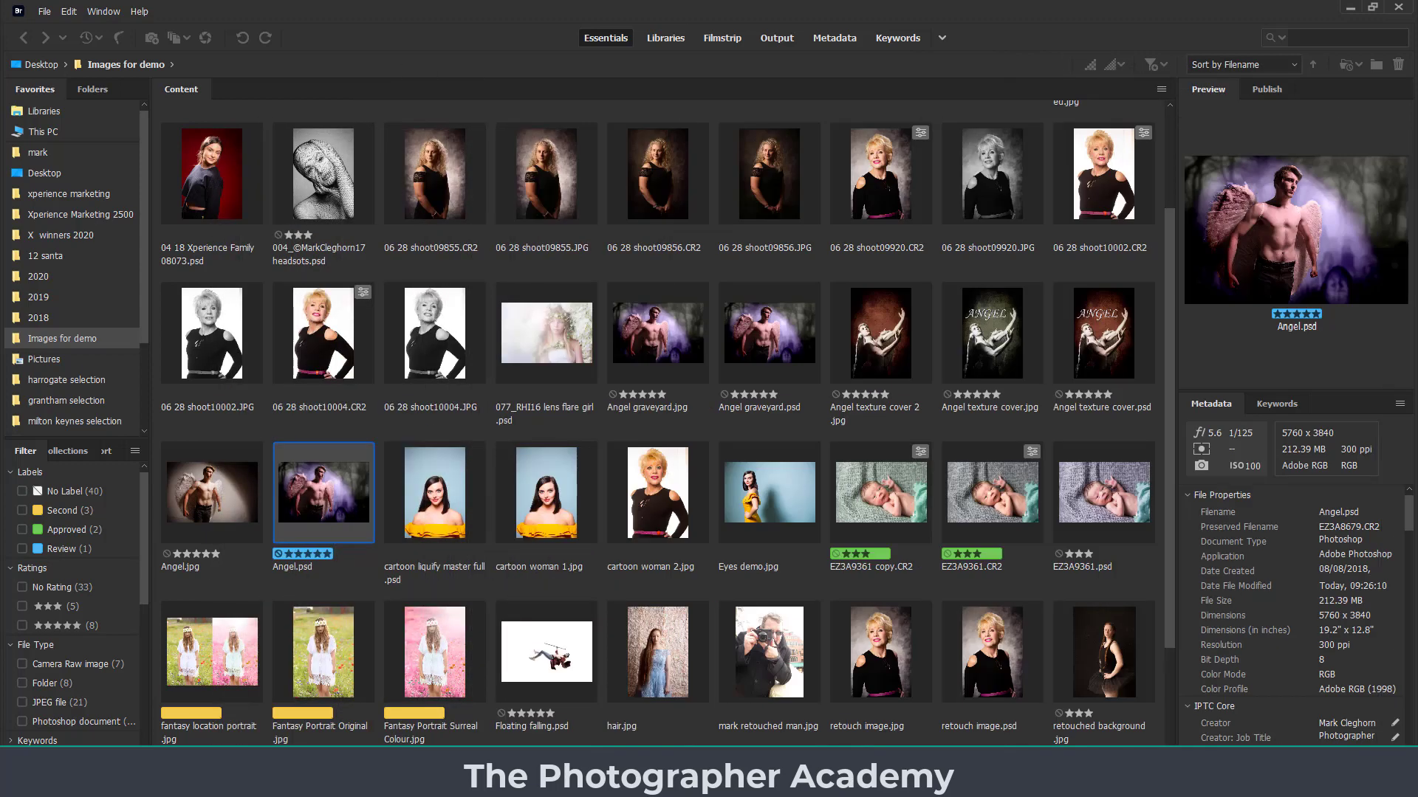
{"action": "left_click_drag", "start_coordinate": [1416, 144], "coordinate": [666, 81]}
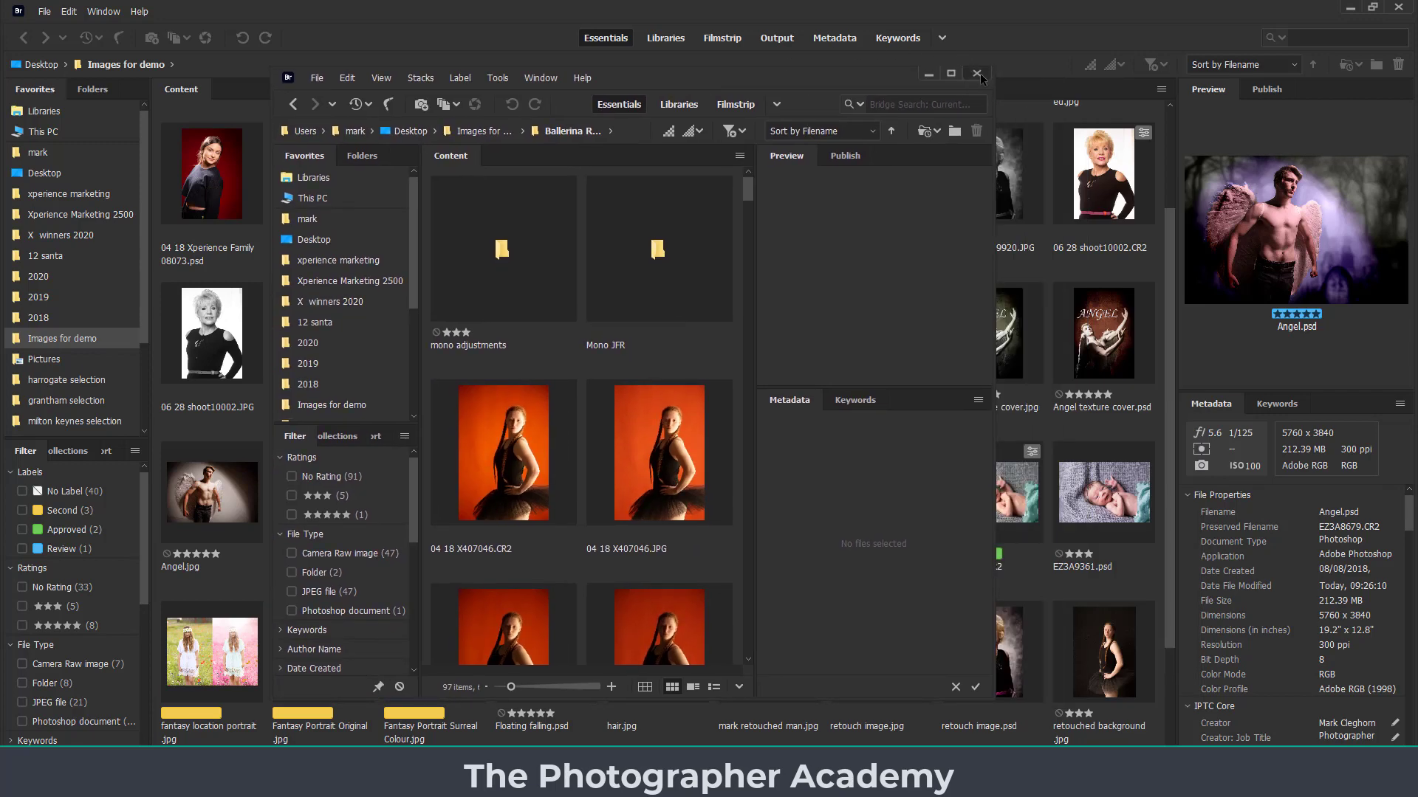
{"action": "left_click", "coordinate": [976, 73]}
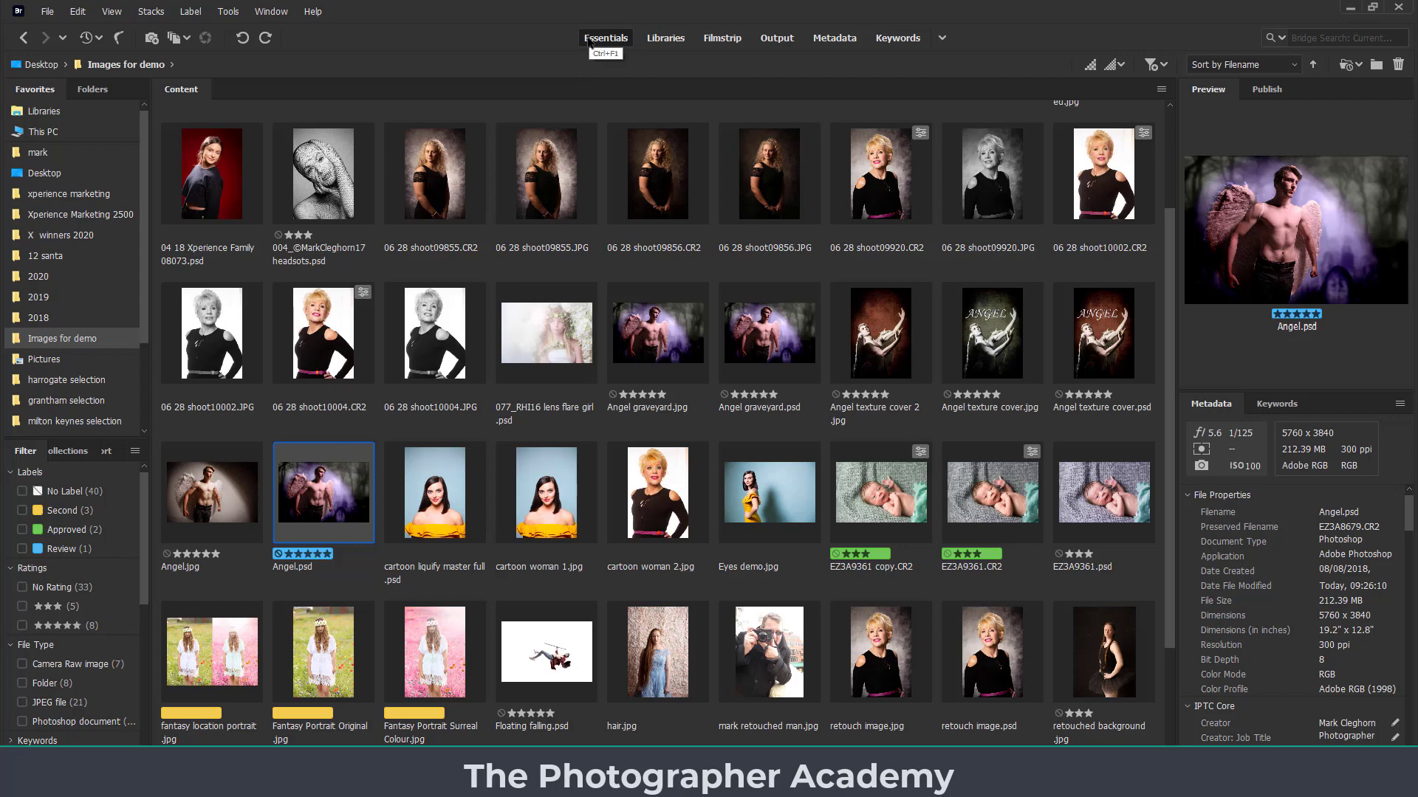
- View the demo images in the Filmstrip workspace and return to the Essentials workspace
{"action": "left_click", "coordinate": [724, 40]}
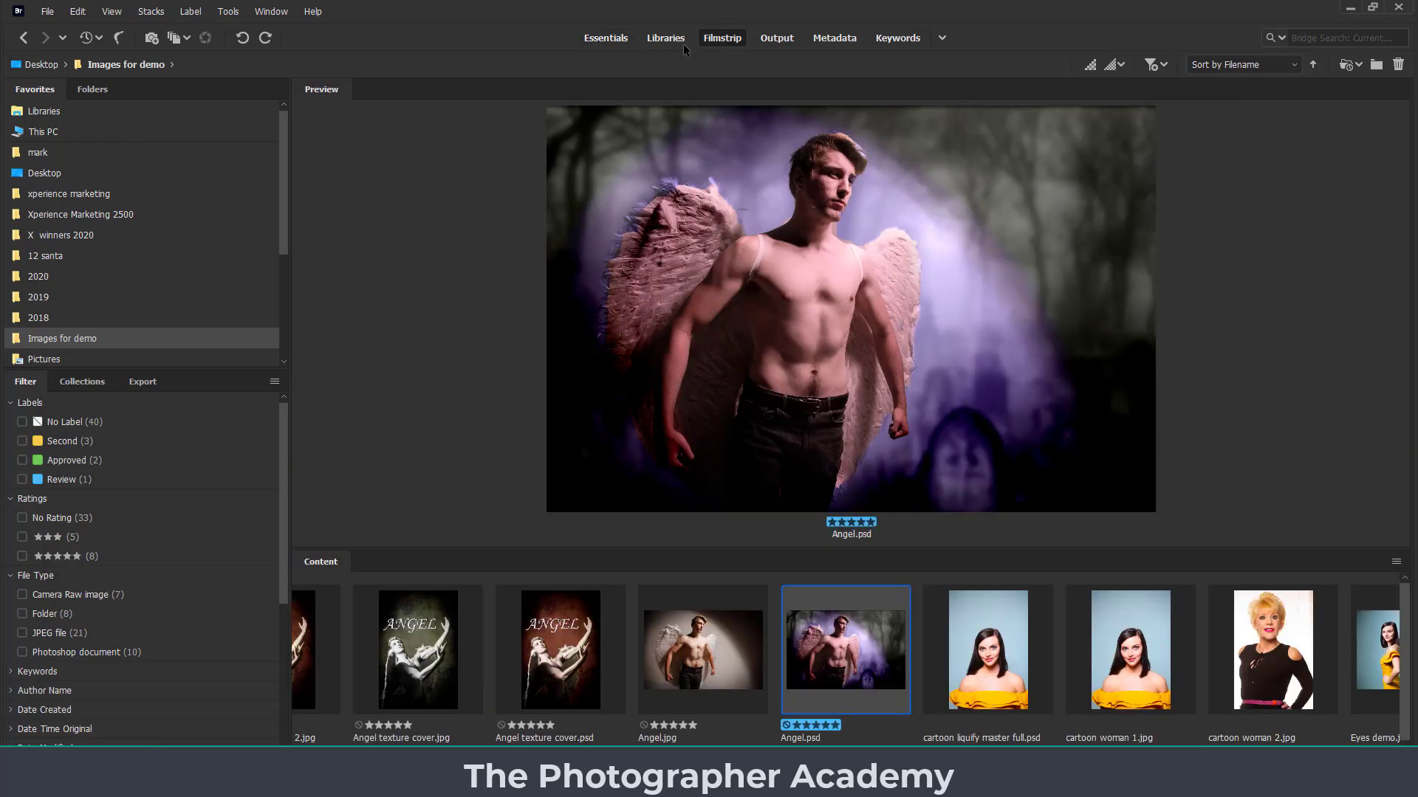
{"action": "left_click", "coordinate": [607, 39]}
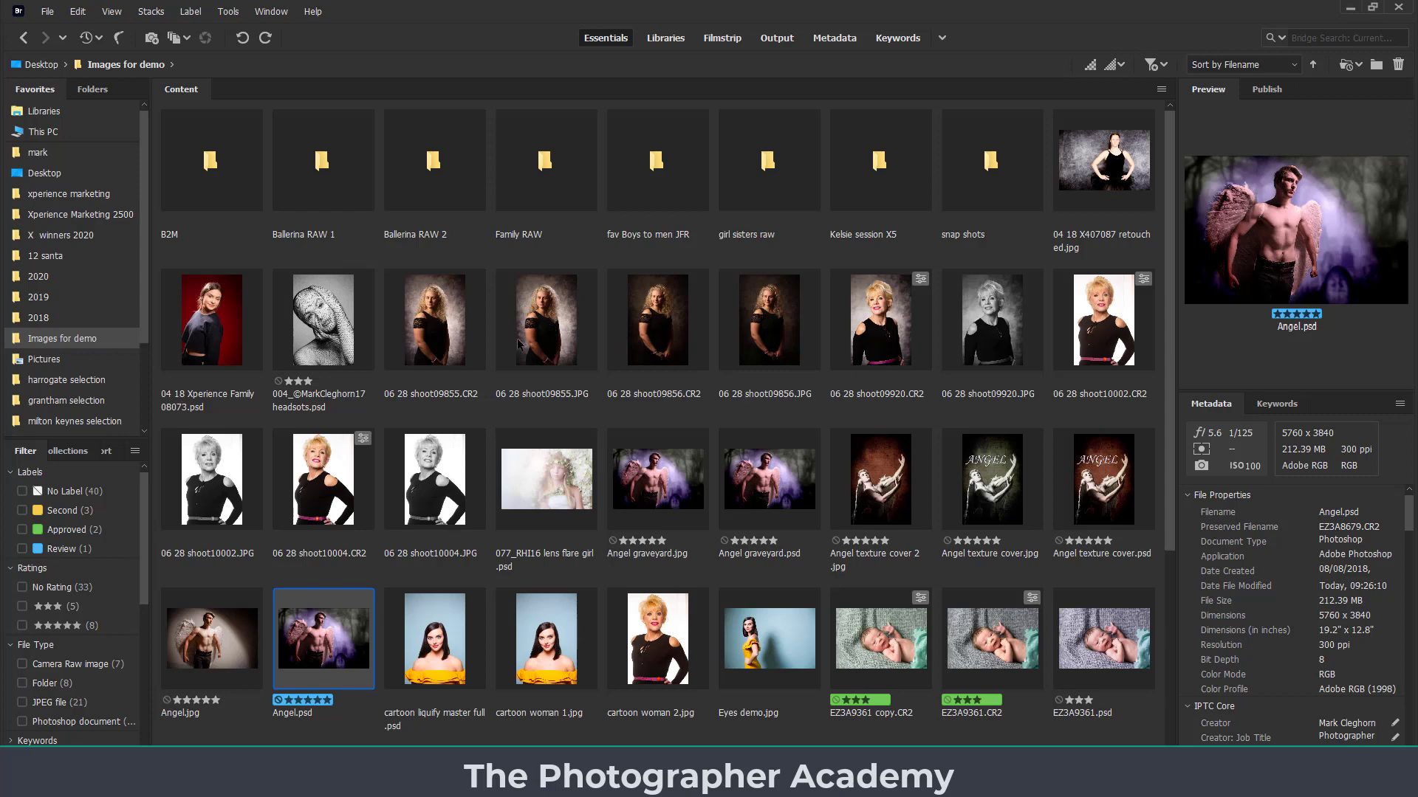
- Open 06 28 shoot09855.CR2 through Camera Raw into Photoshop, checking the Camera Raw save options without saving
{"action": "left_click", "coordinate": [461, 344]}
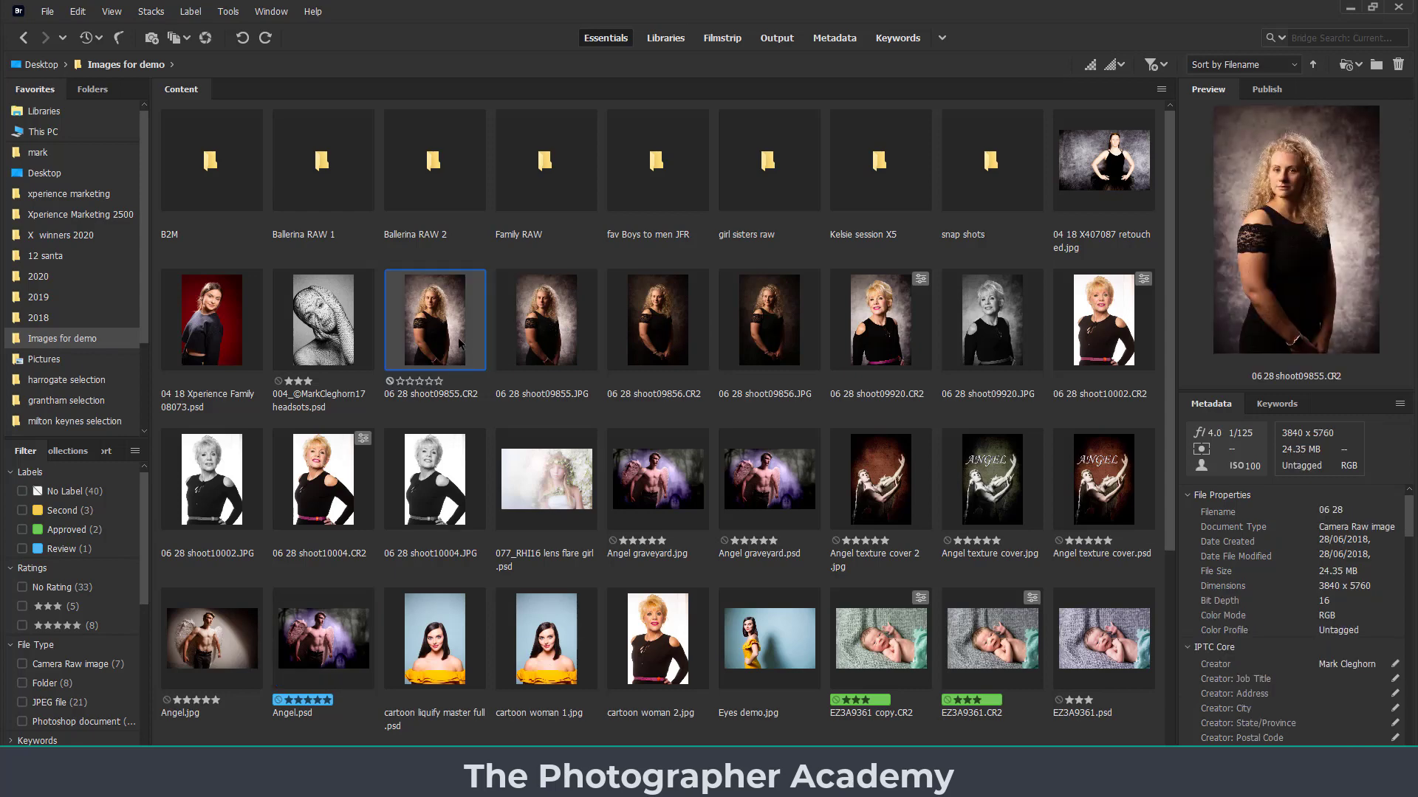
{"action": "double_click", "coordinate": [459, 344]}
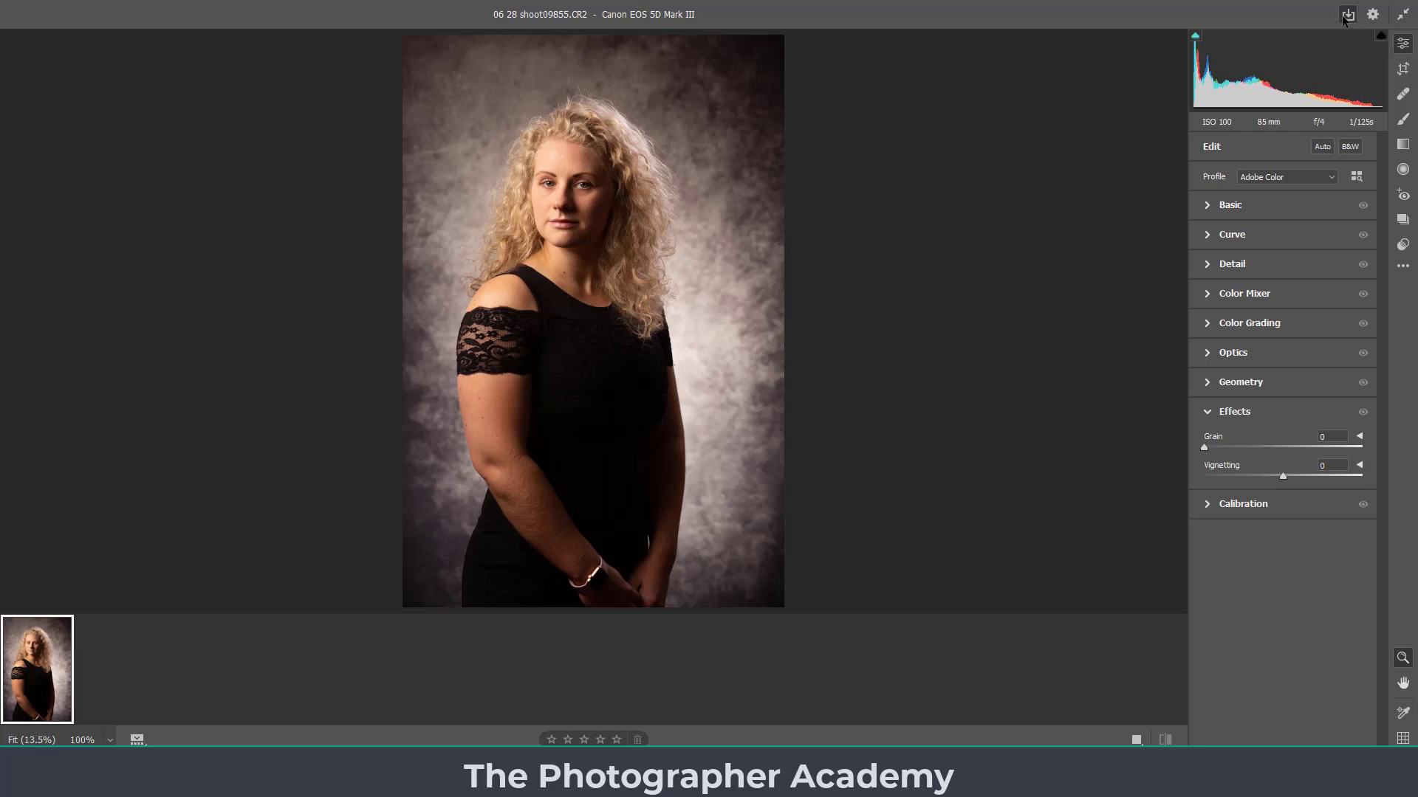
{"action": "left_click", "coordinate": [1346, 14]}
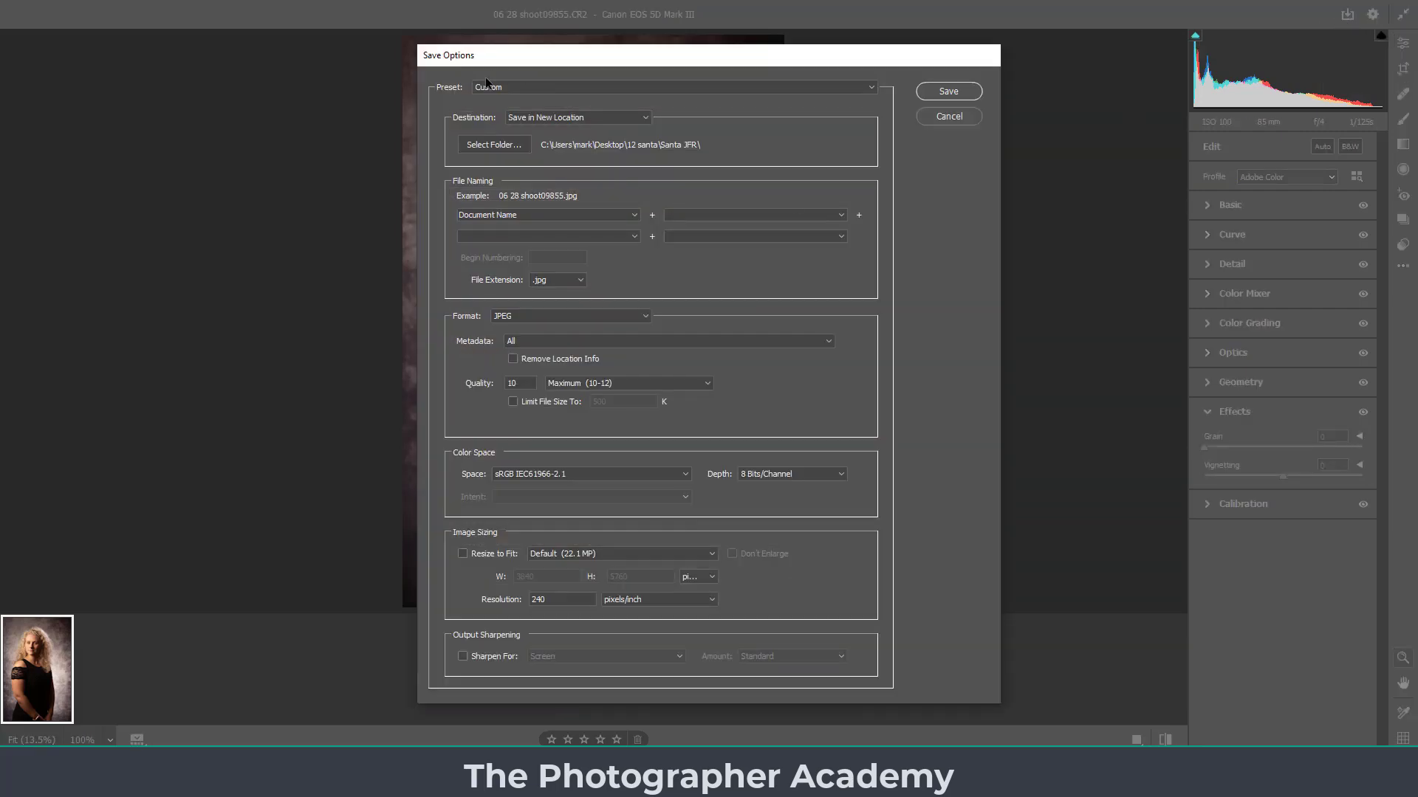
{"action": "left_click", "coordinate": [945, 116]}
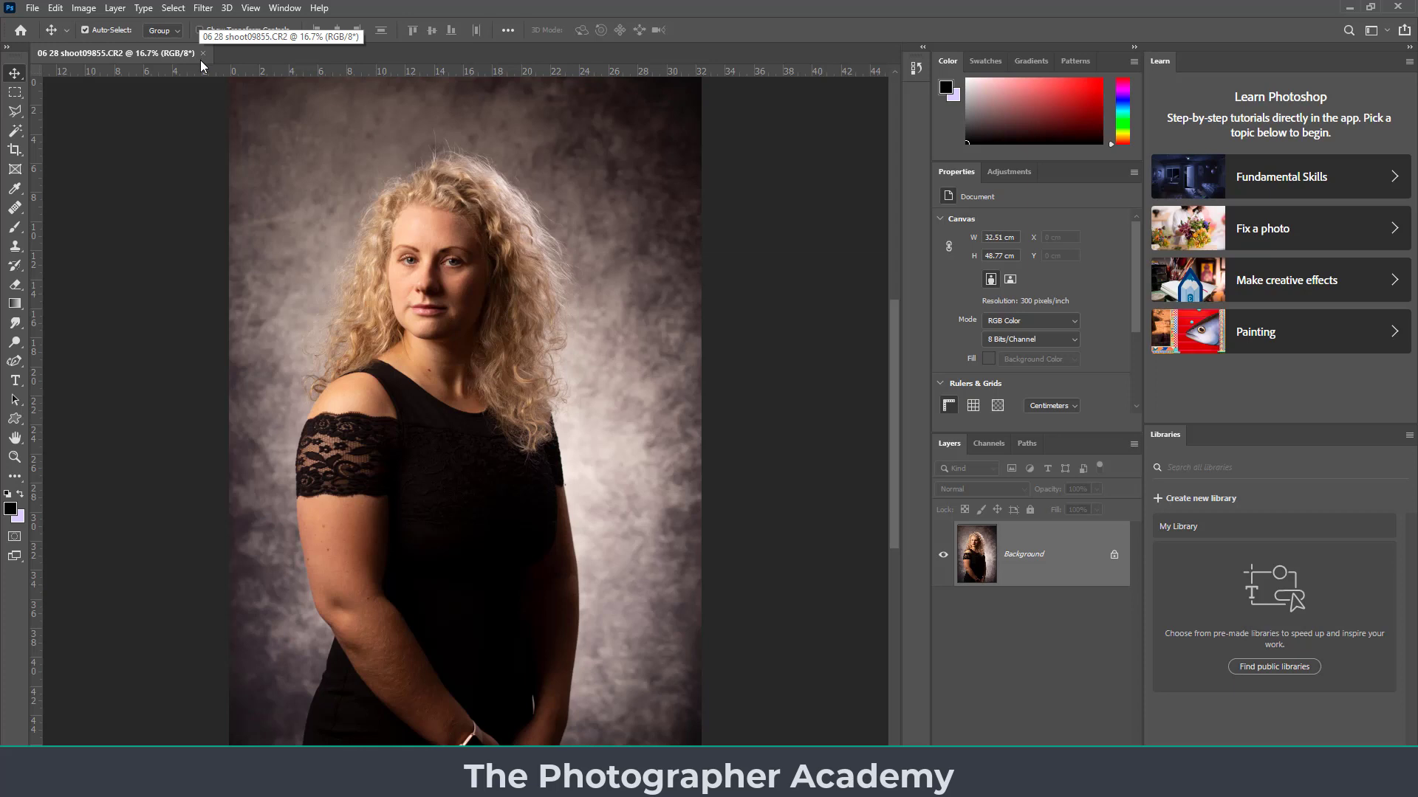
- Open the Photoshop preferences and examine the general, memory usage and history states settings
{"action": "left_click", "coordinate": [56, 9]}
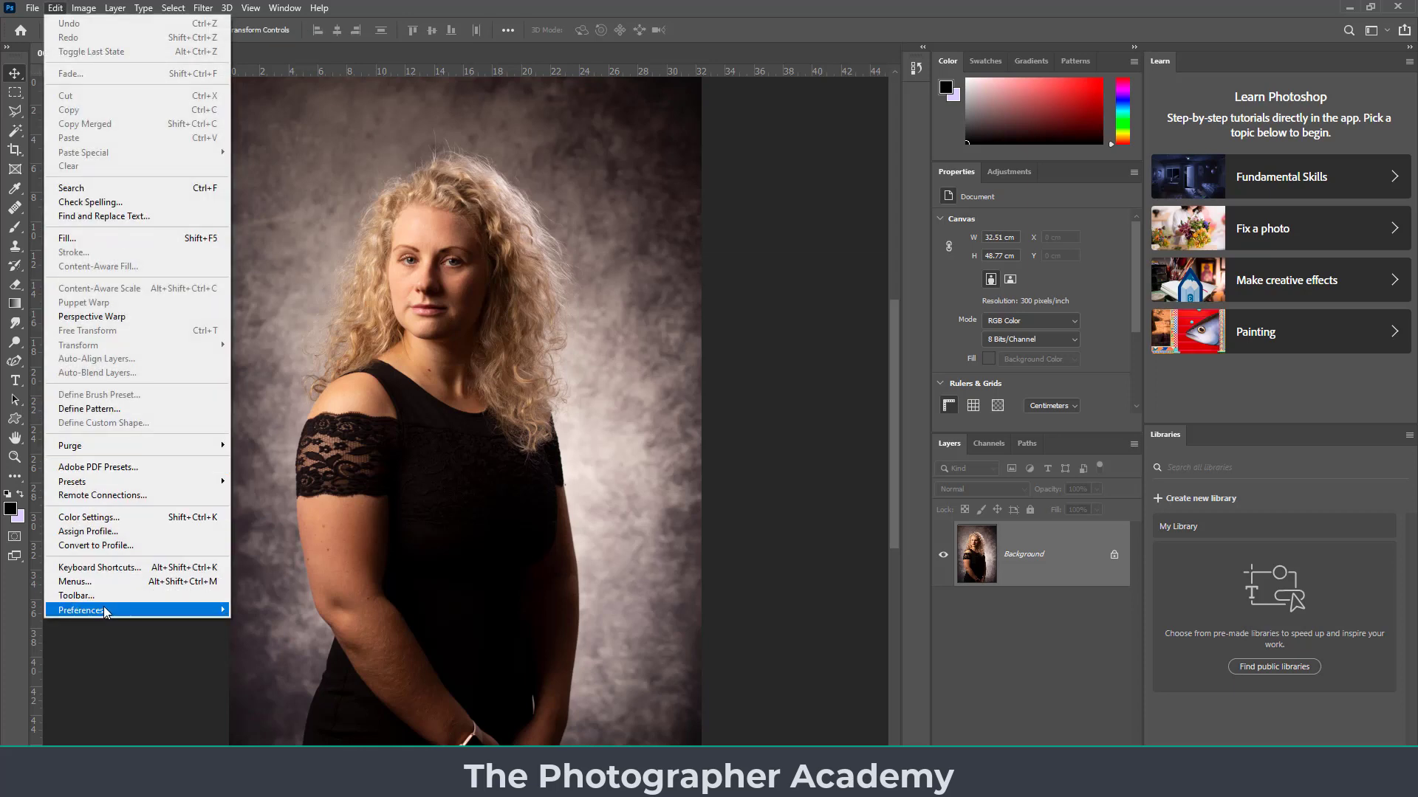
{"action": "mouse_move", "coordinate": [105, 610]}
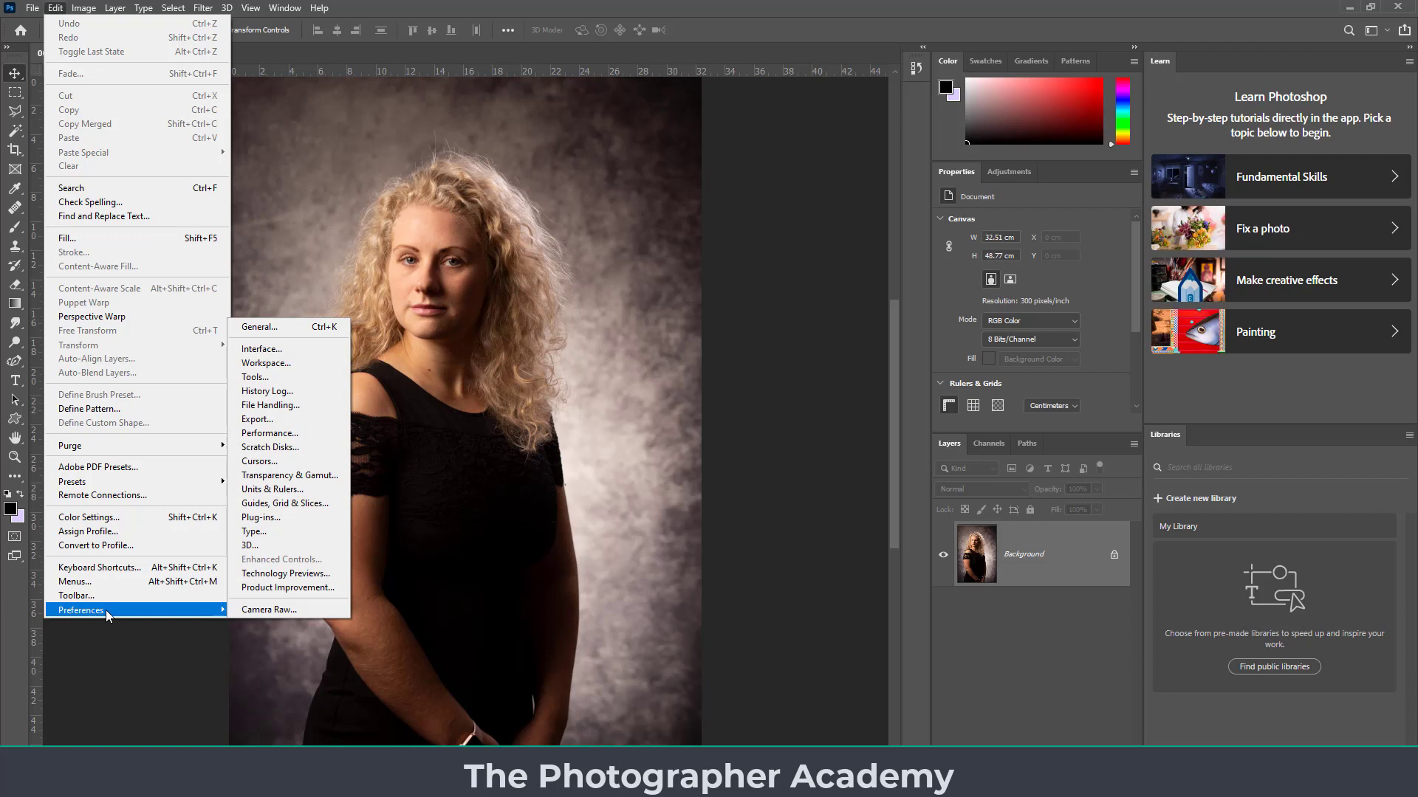
{"action": "left_click", "coordinate": [263, 327]}
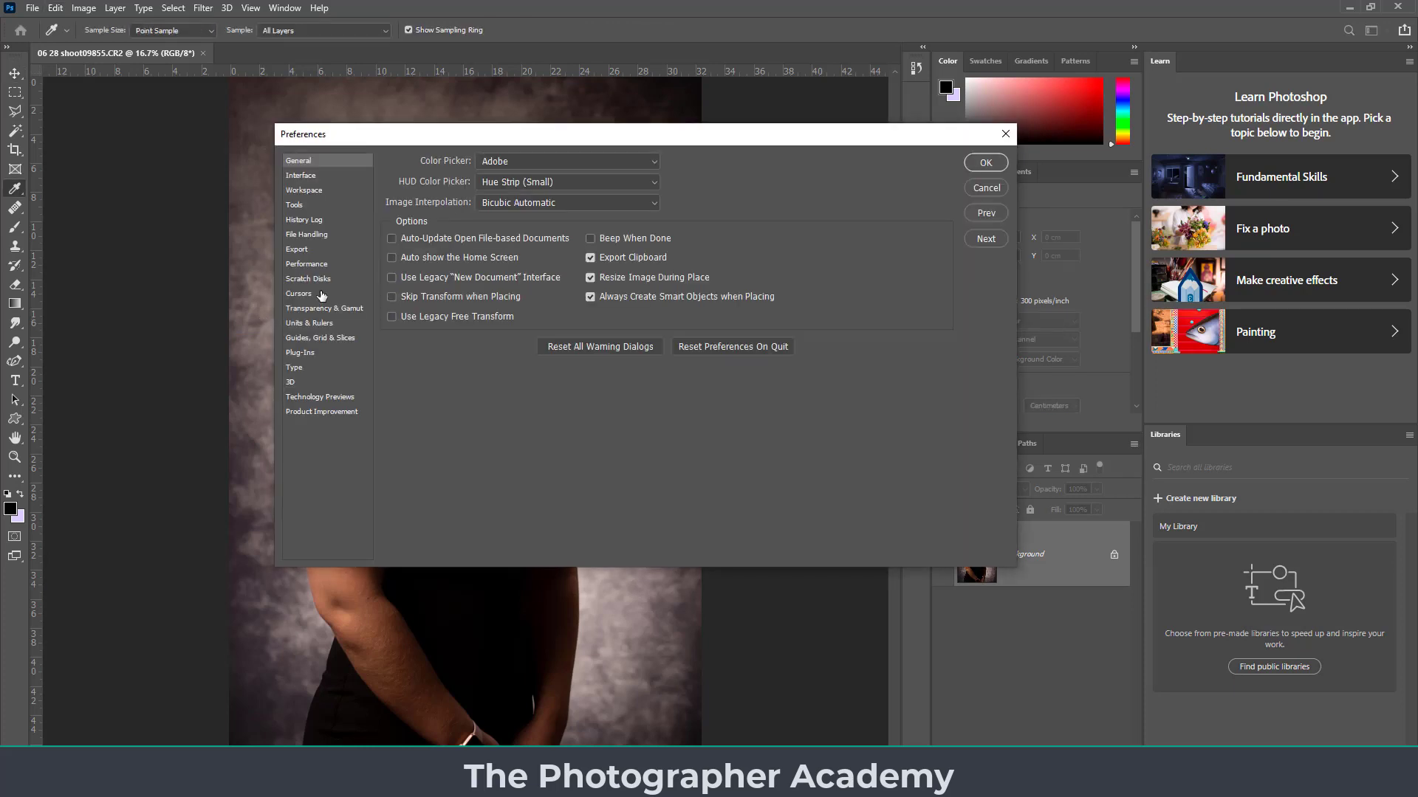
{"action": "left_click", "coordinate": [310, 268]}
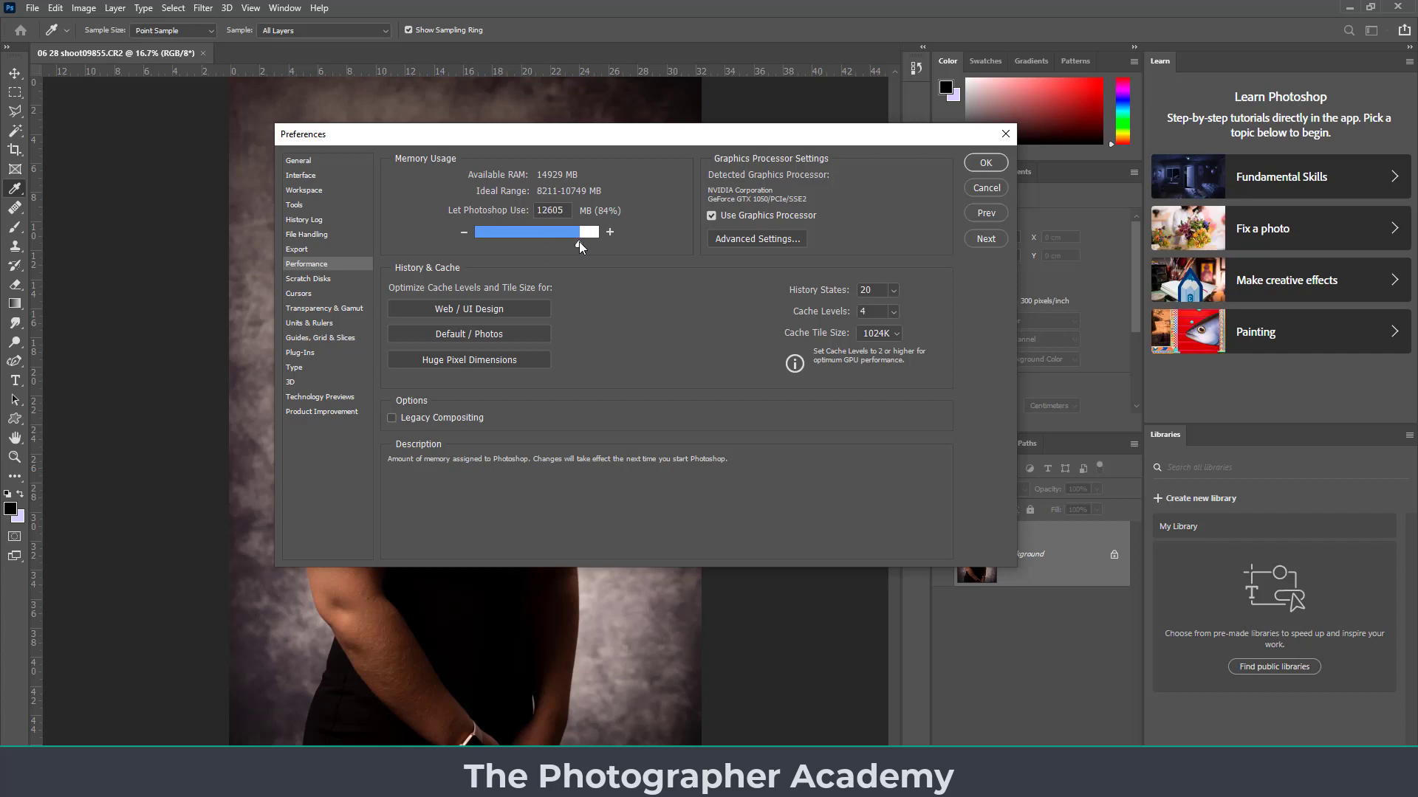
{"action": "left_click", "coordinate": [579, 242]}
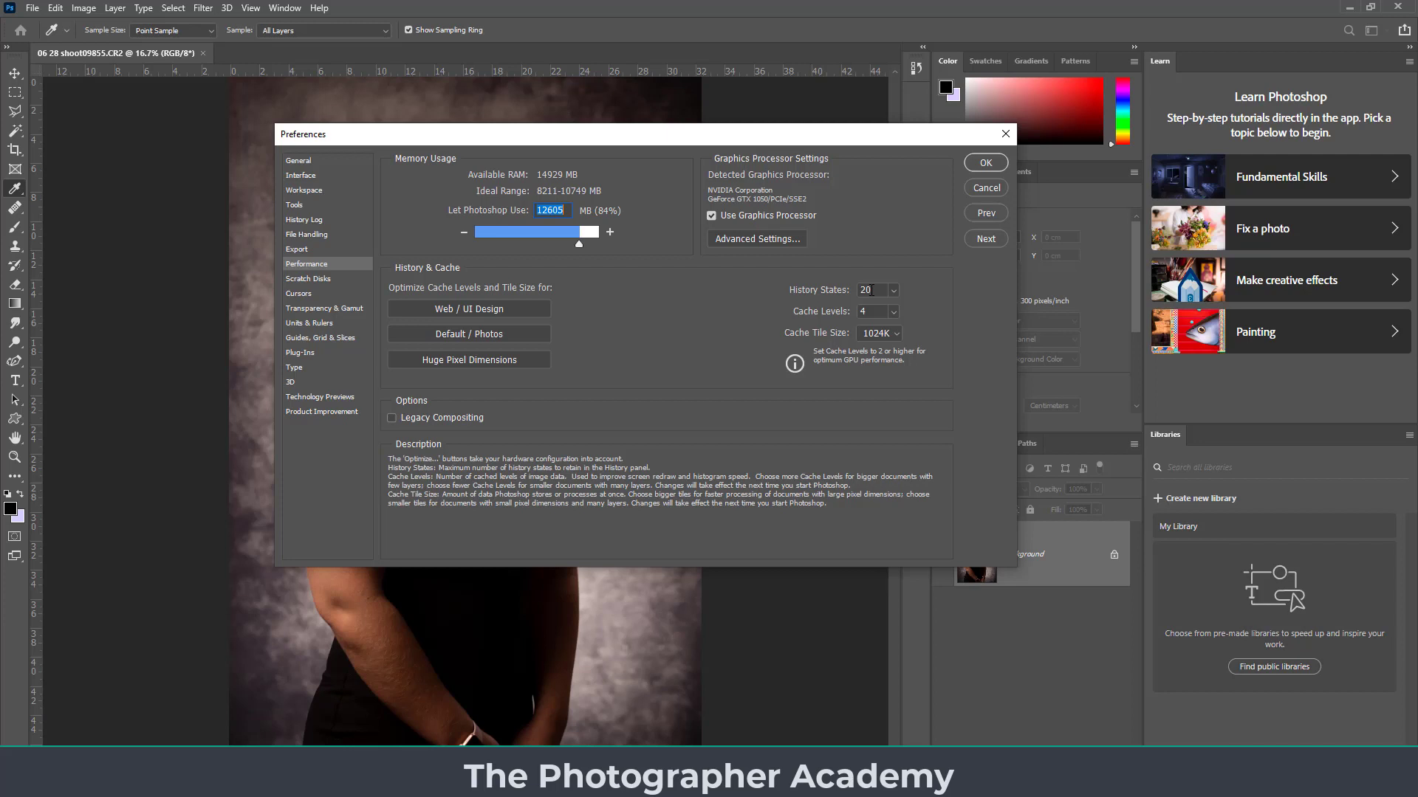
{"action": "double_click", "coordinate": [871, 290]}
- Try placing drive D:\ above C:\ in the scratch disk order and restore the original order
{"action": "left_click", "coordinate": [300, 281]}
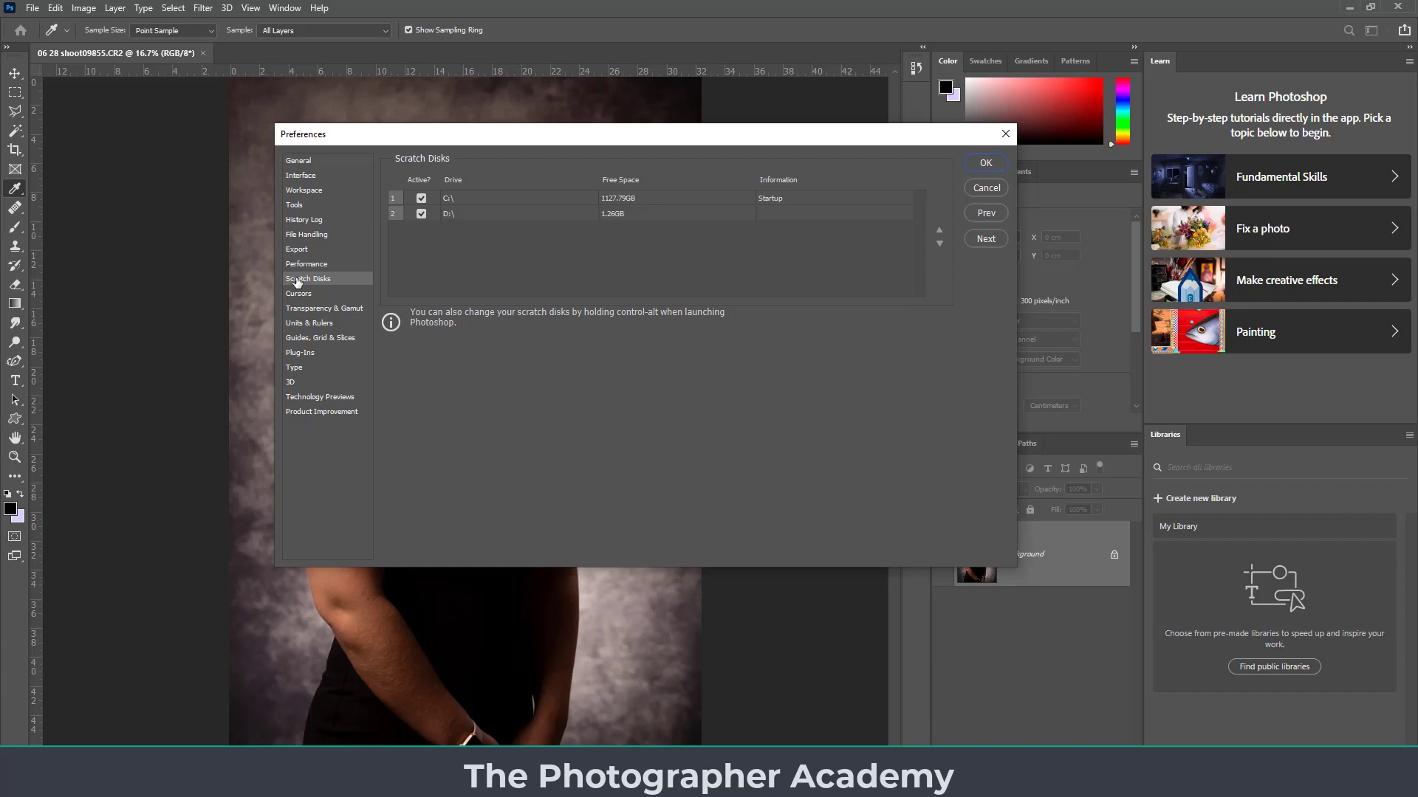
{"action": "left_click", "coordinate": [477, 214]}
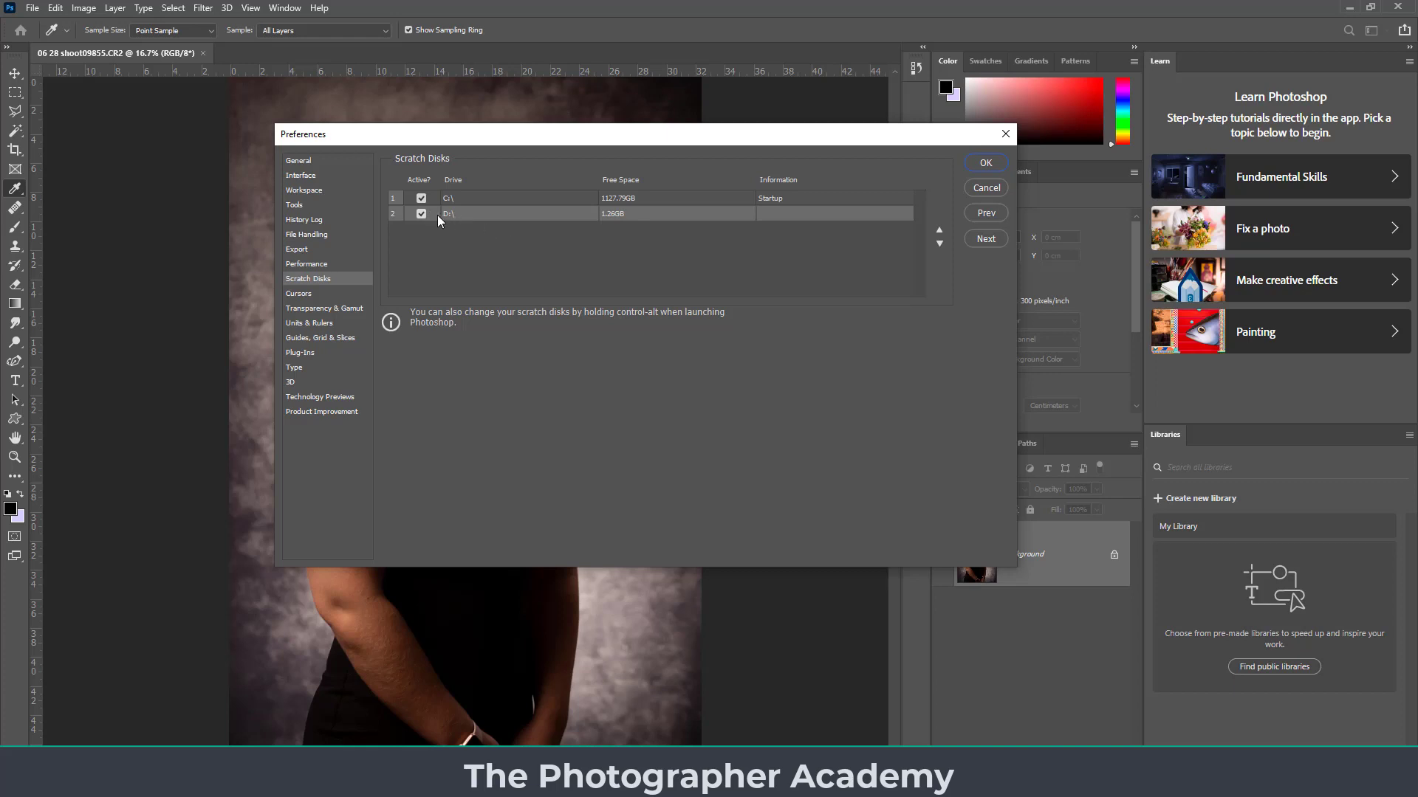
{"action": "left_click", "coordinate": [940, 230]}
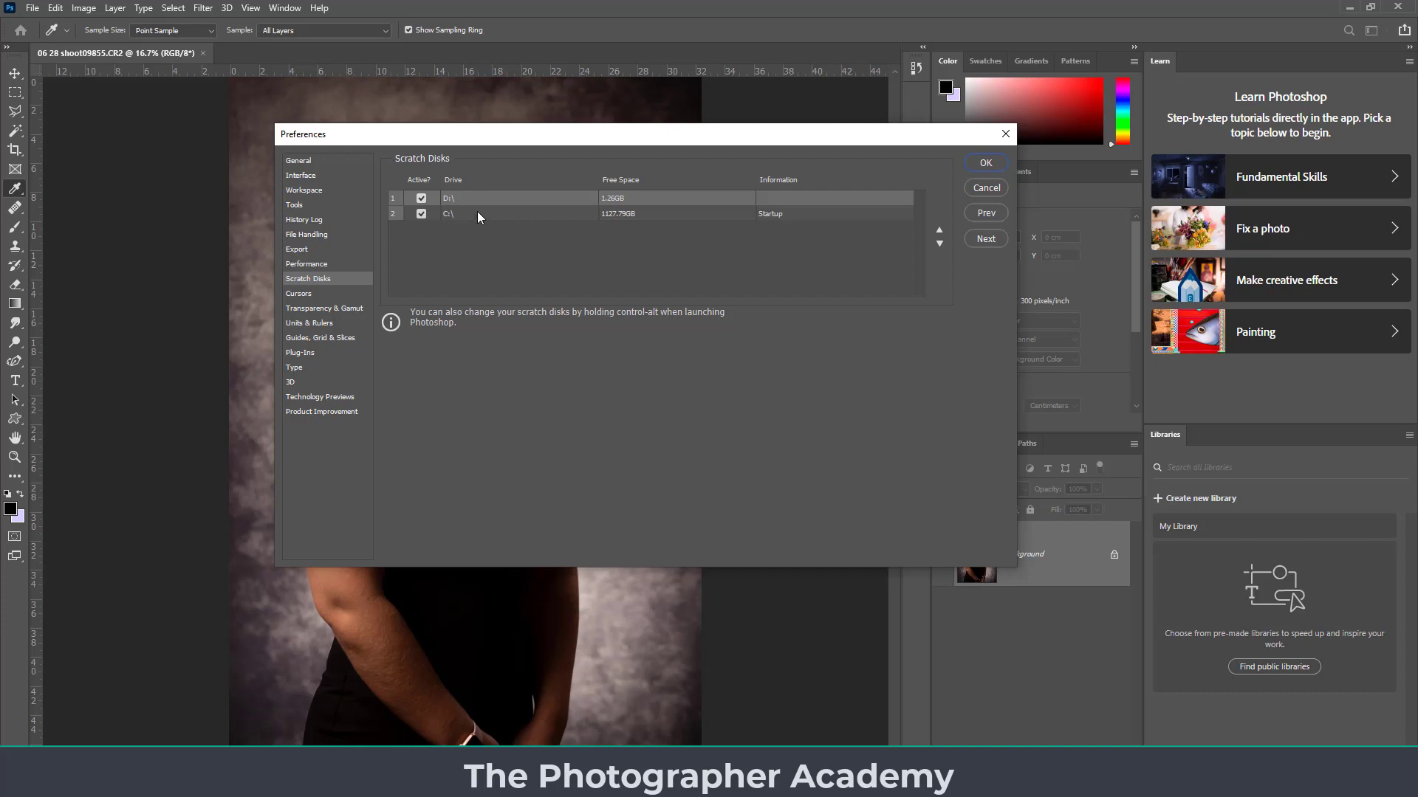
{"action": "left_click", "coordinate": [940, 243]}
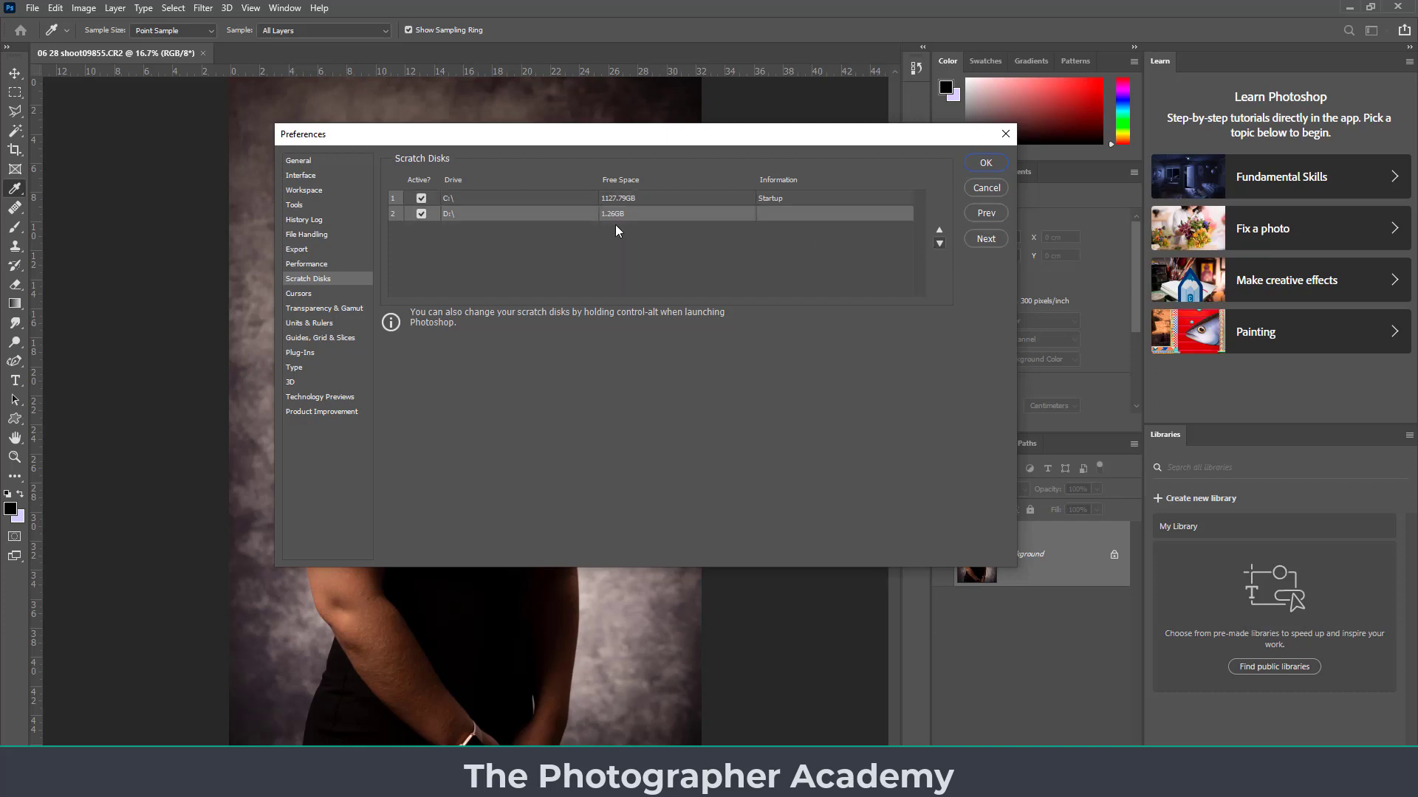
- Review the cursor settings and the units and rulers settings, and close the preferences
{"action": "left_click", "coordinate": [298, 294]}
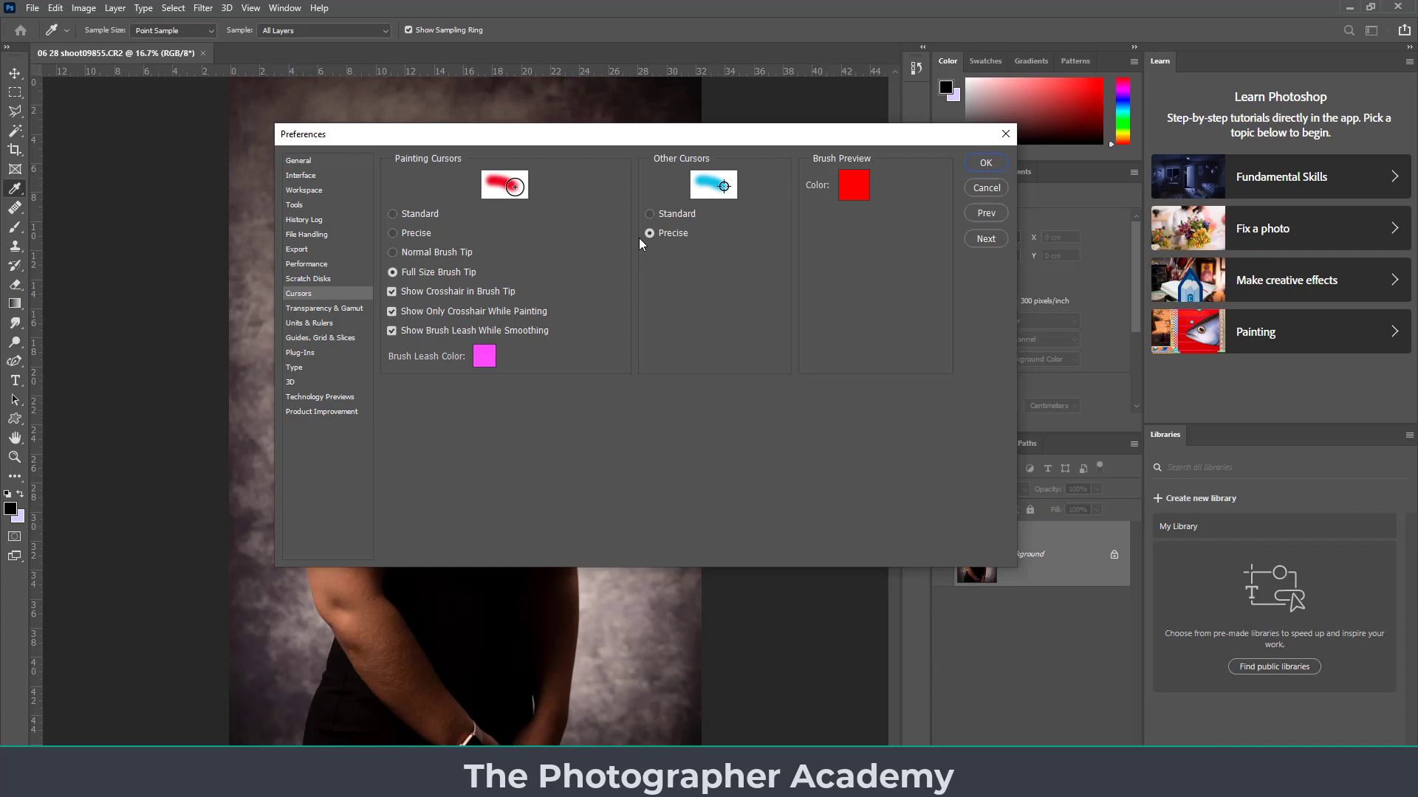
{"action": "left_click", "coordinate": [326, 327]}
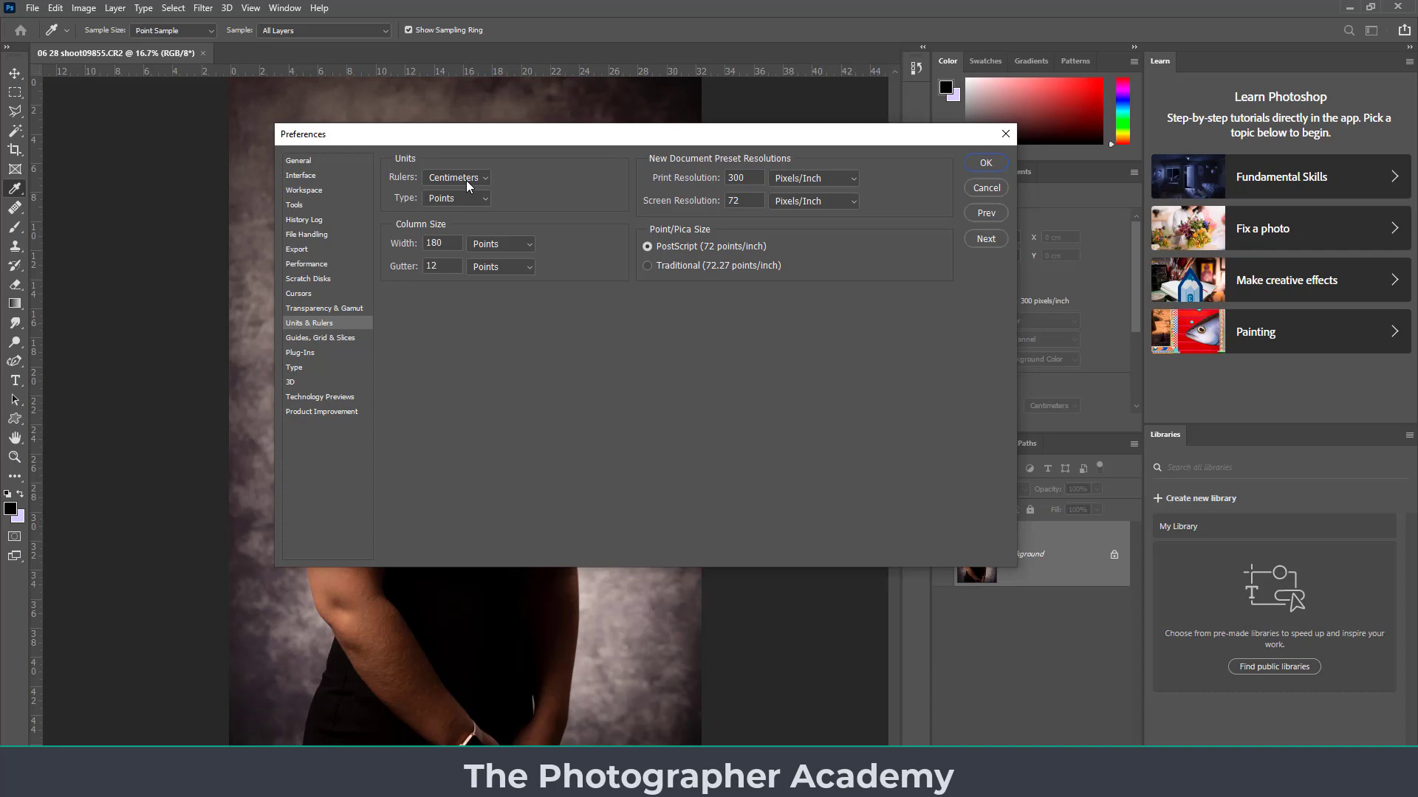
{"action": "left_click", "coordinate": [982, 163]}
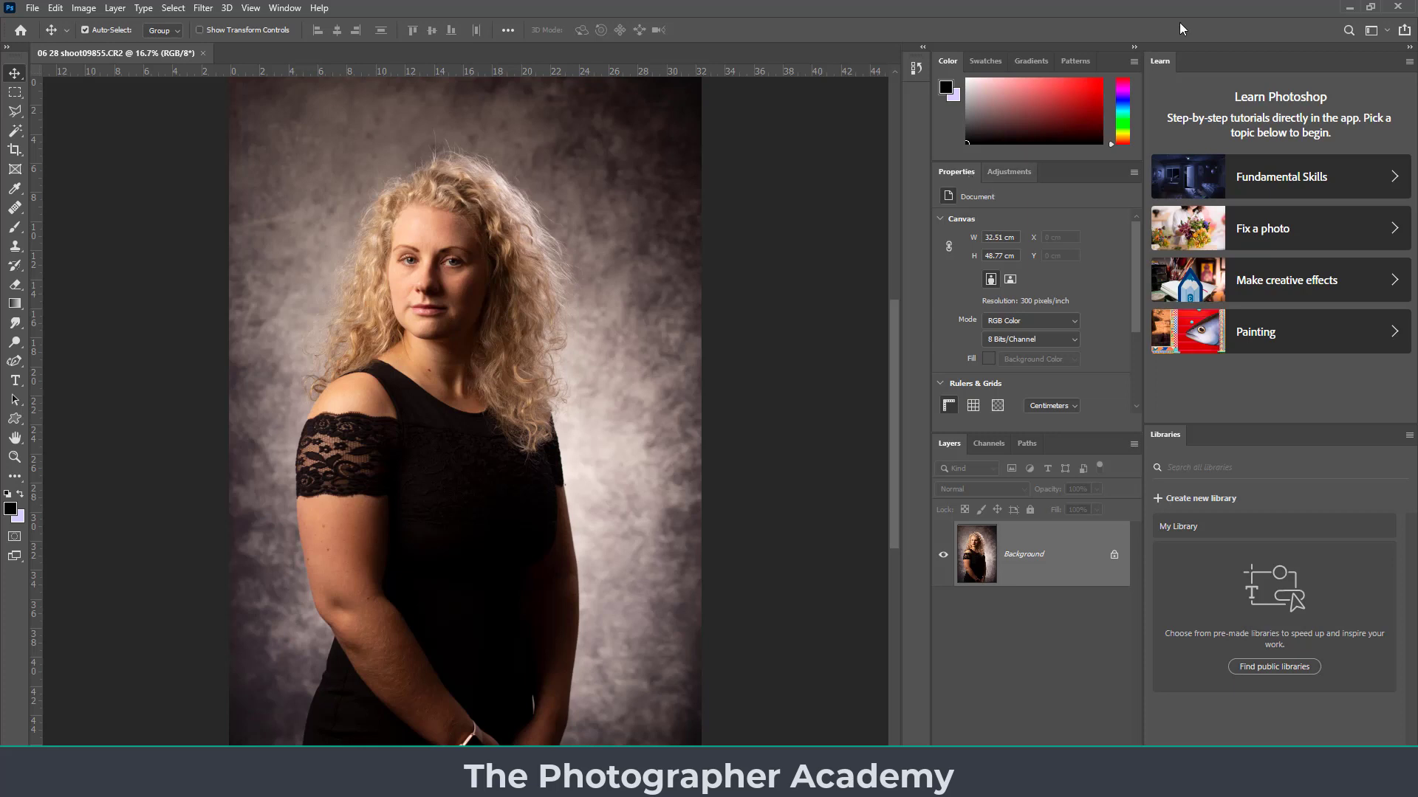
- Try the Photography workspace and switch to the first saved custom workspace
{"action": "left_click", "coordinate": [1376, 35]}
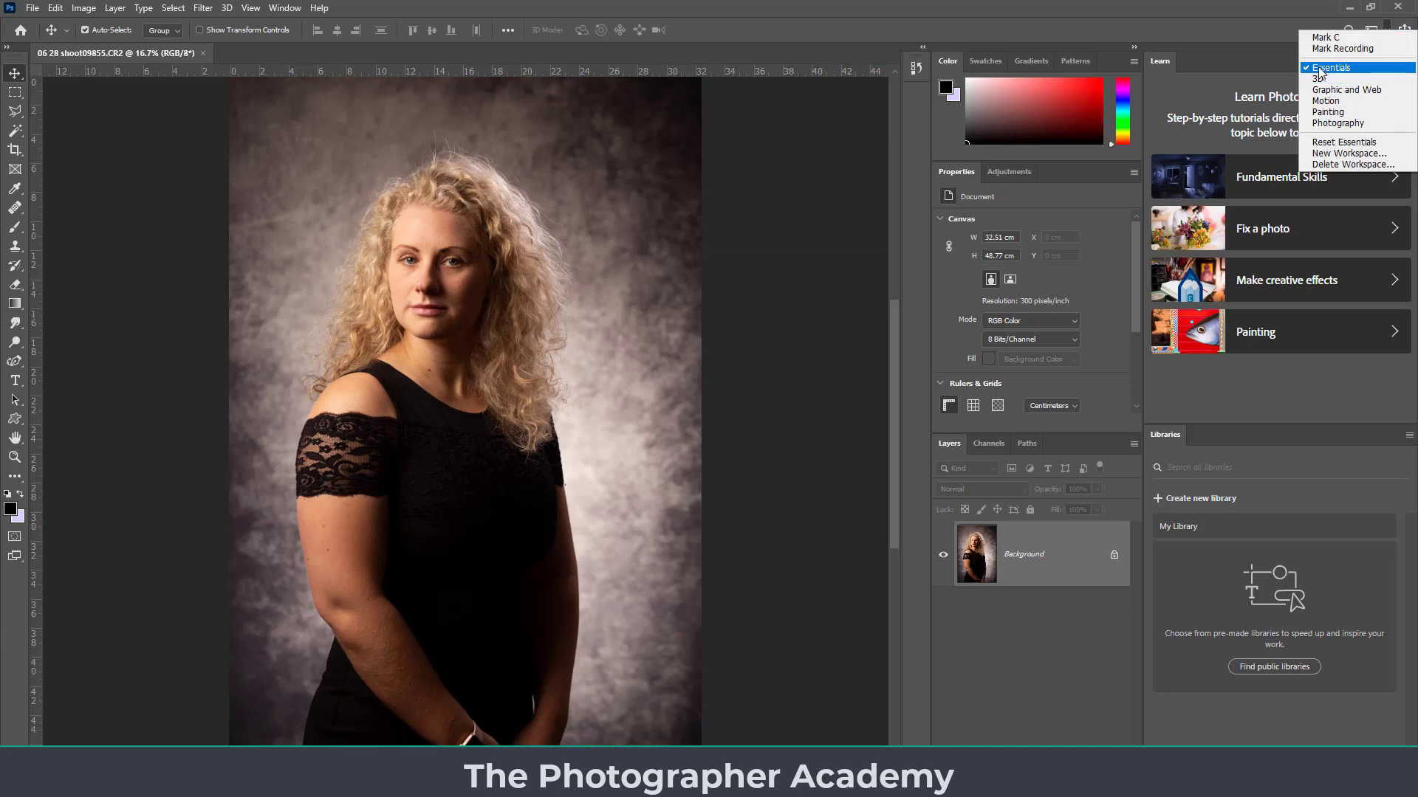
{"action": "left_click", "coordinate": [1337, 123]}
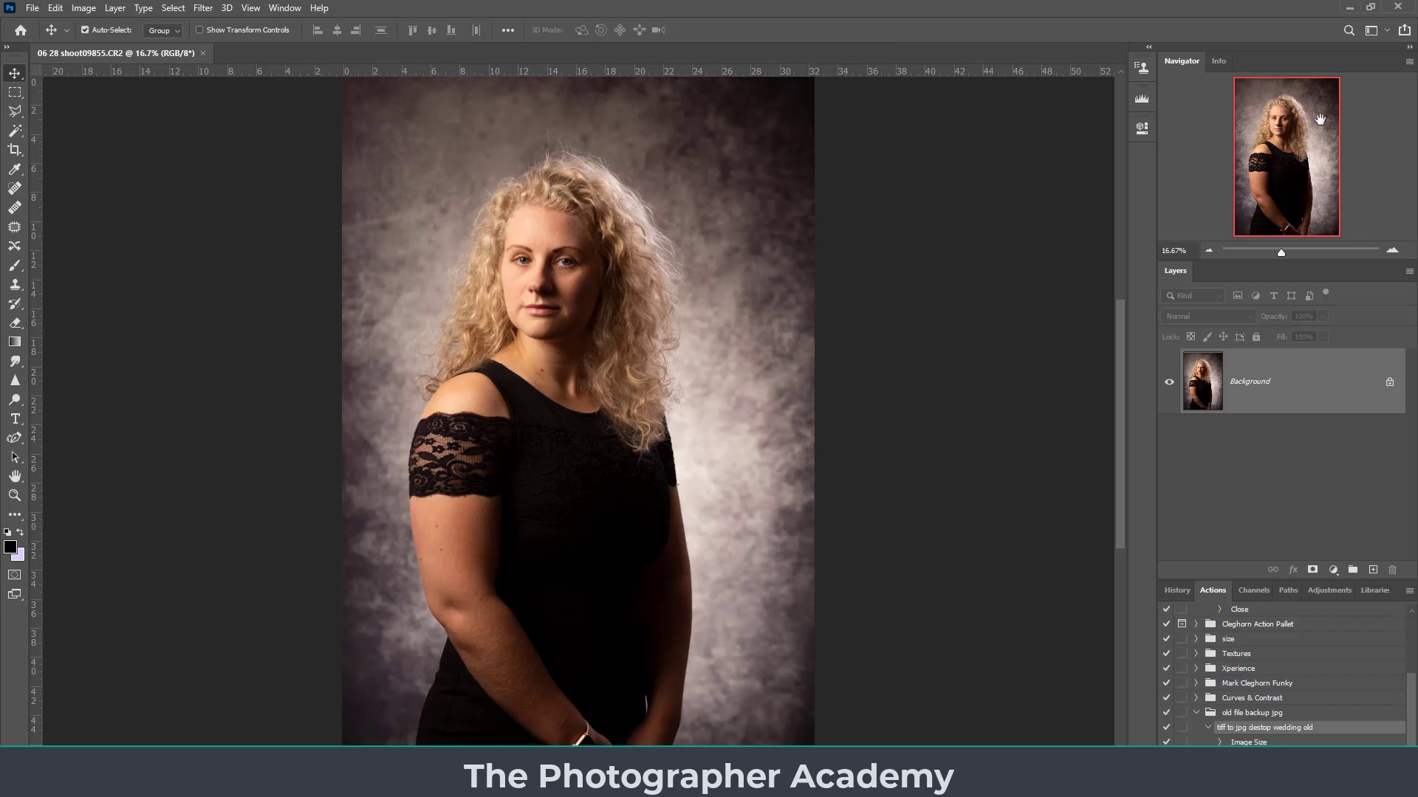
{"action": "left_click", "coordinate": [1376, 29]}
{"action": "left_click", "coordinate": [1361, 37]}
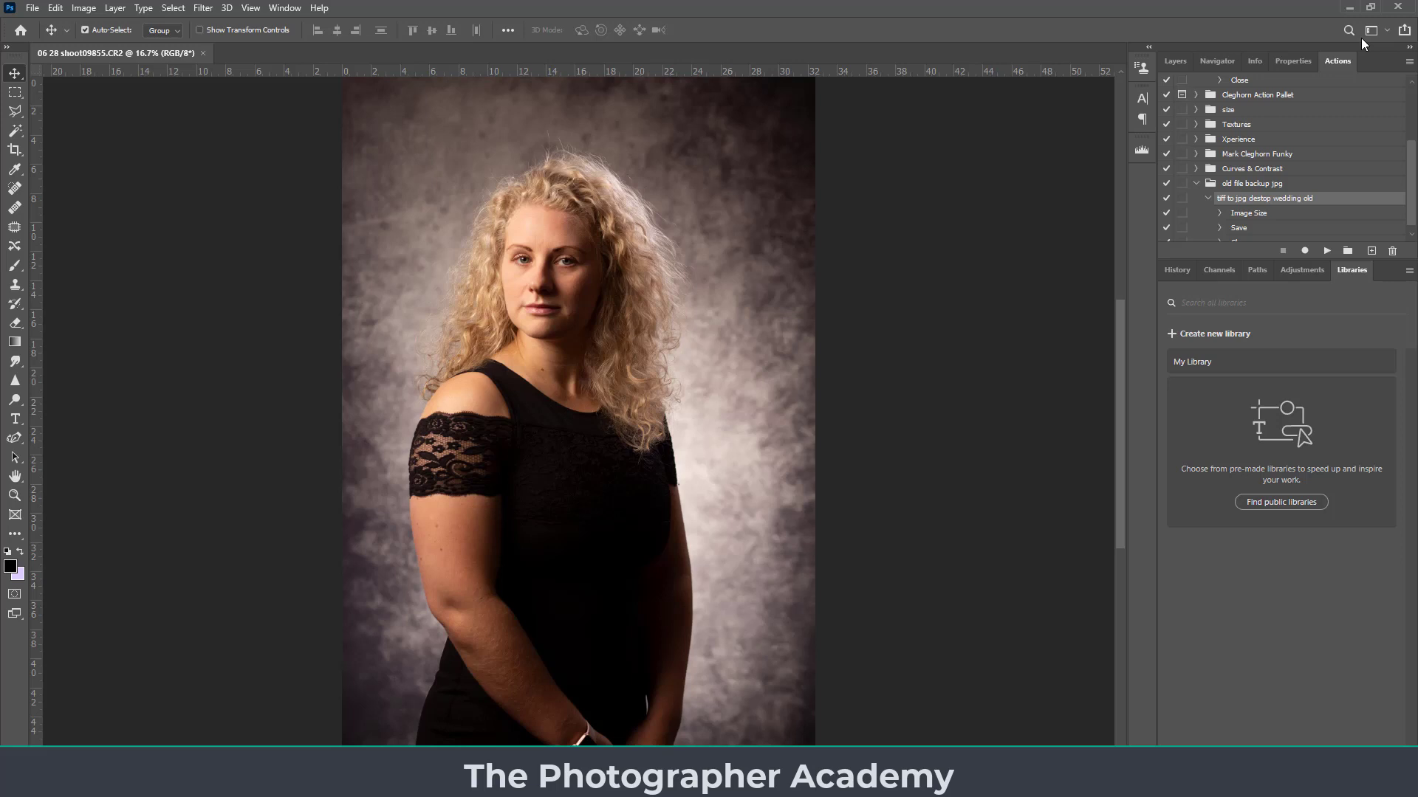
- Float and close the Navigator and Info panels, and reset the current custom workspace to its saved layout
{"action": "left_click_drag", "start_coordinate": [1217, 61], "coordinate": [767, 111]}
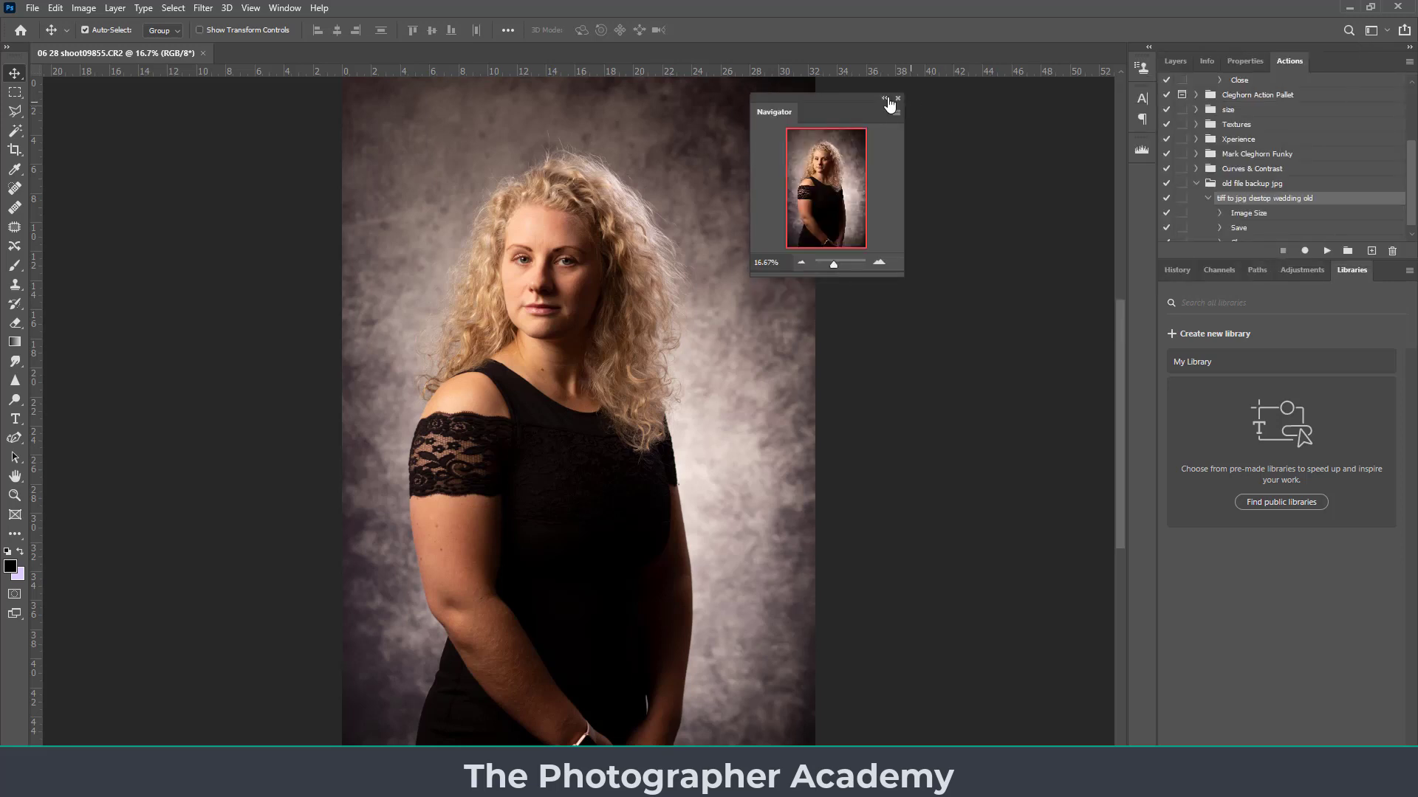
{"action": "left_click", "coordinate": [898, 97]}
{"action": "left_click_drag", "start_coordinate": [1203, 61], "coordinate": [731, 107]}
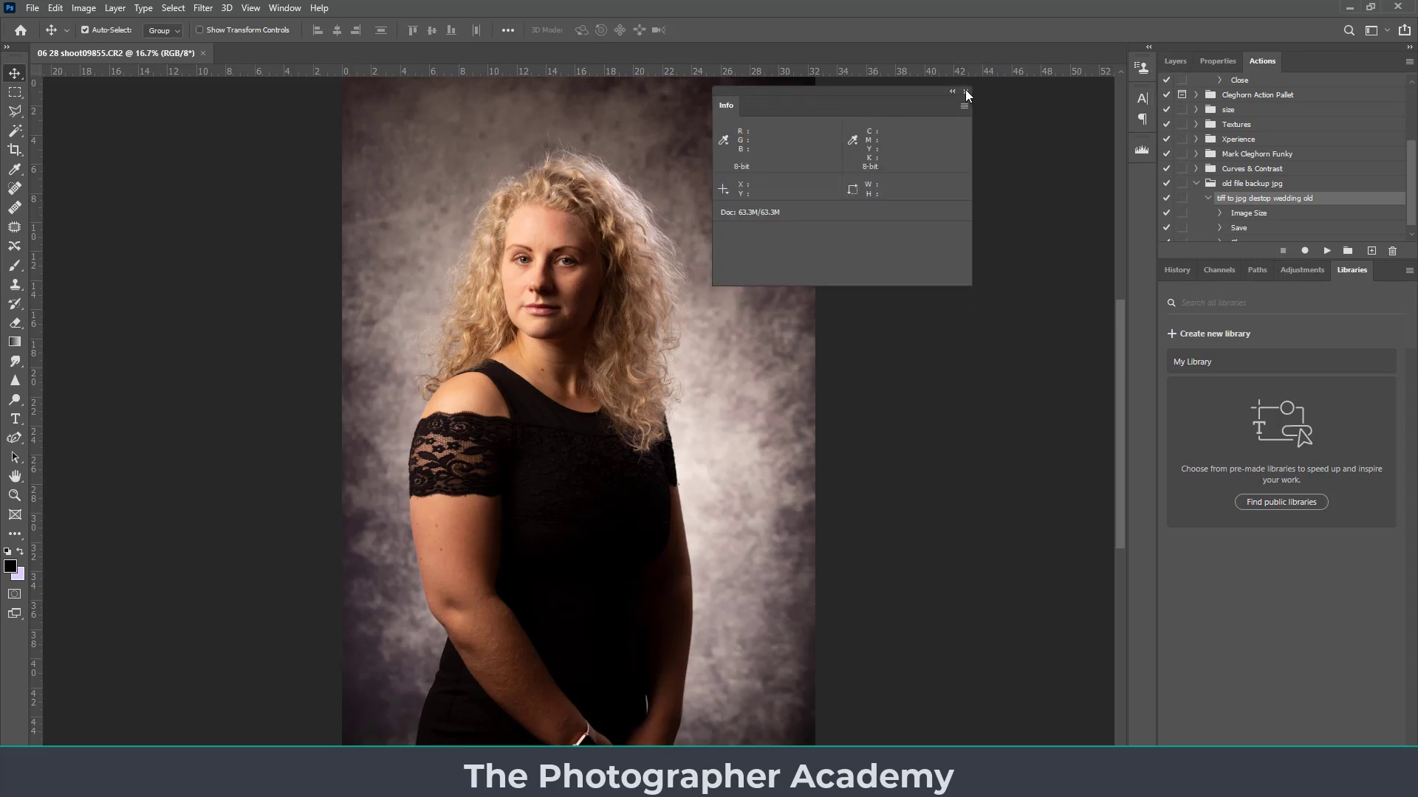
{"action": "left_click", "coordinate": [966, 91]}
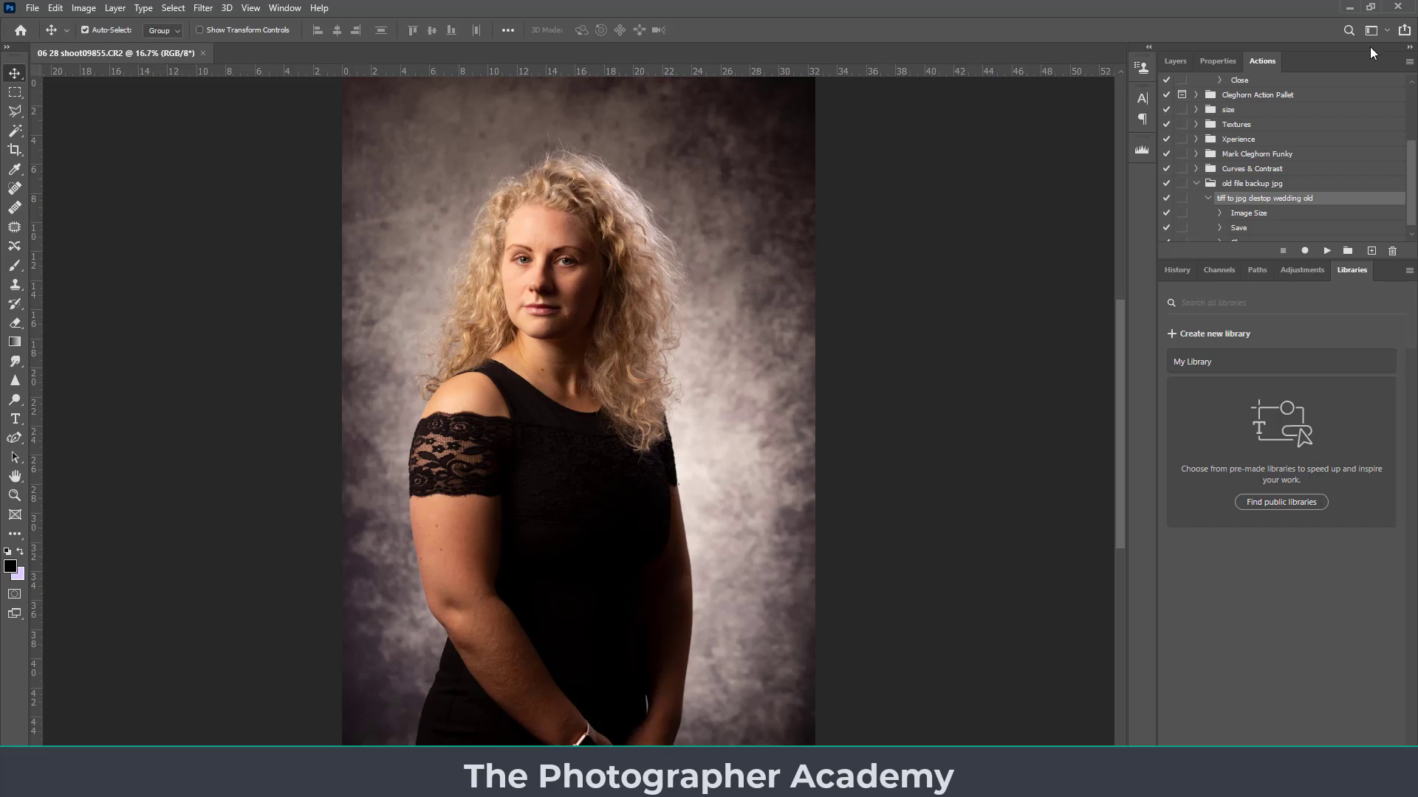
{"action": "left_click", "coordinate": [1386, 31]}
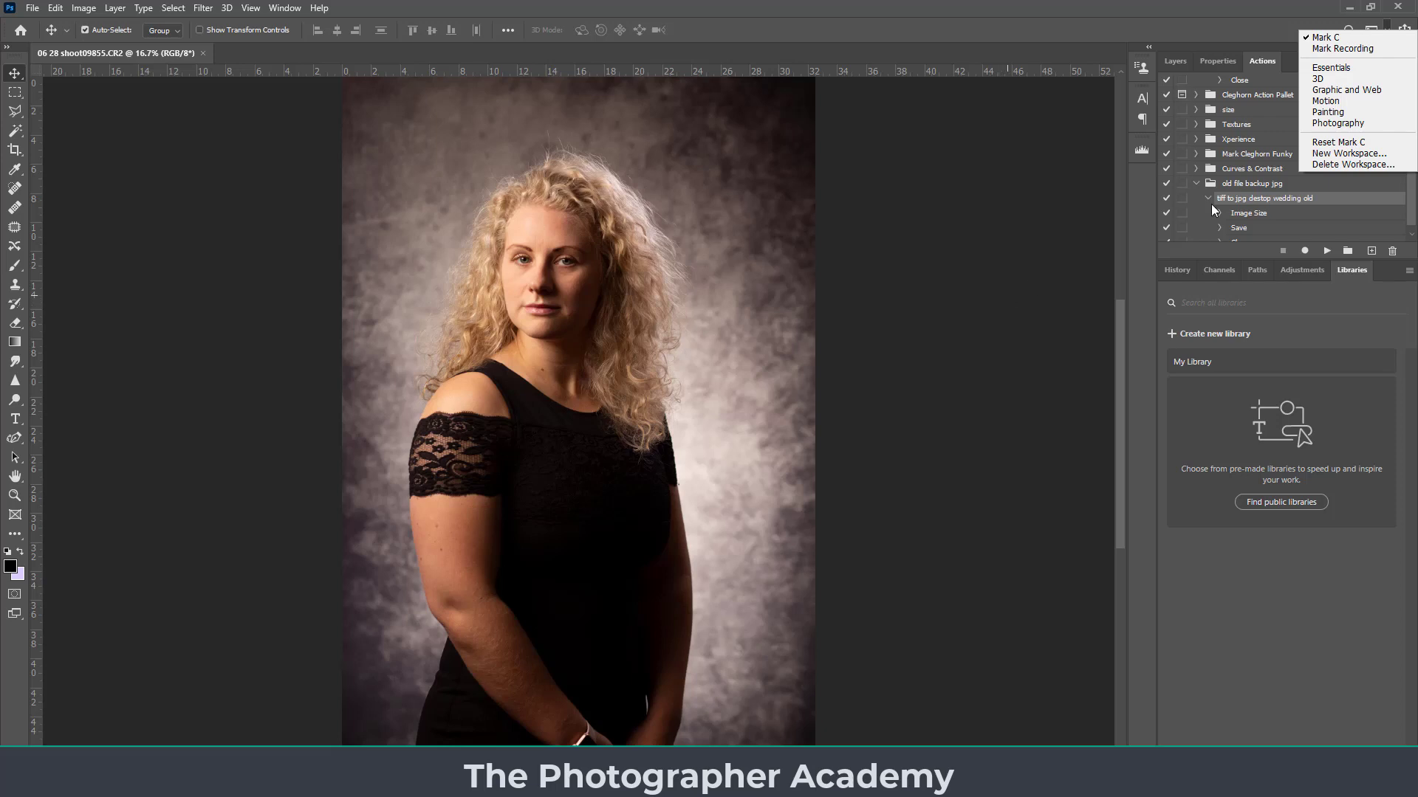
{"action": "left_click", "coordinate": [1319, 142]}
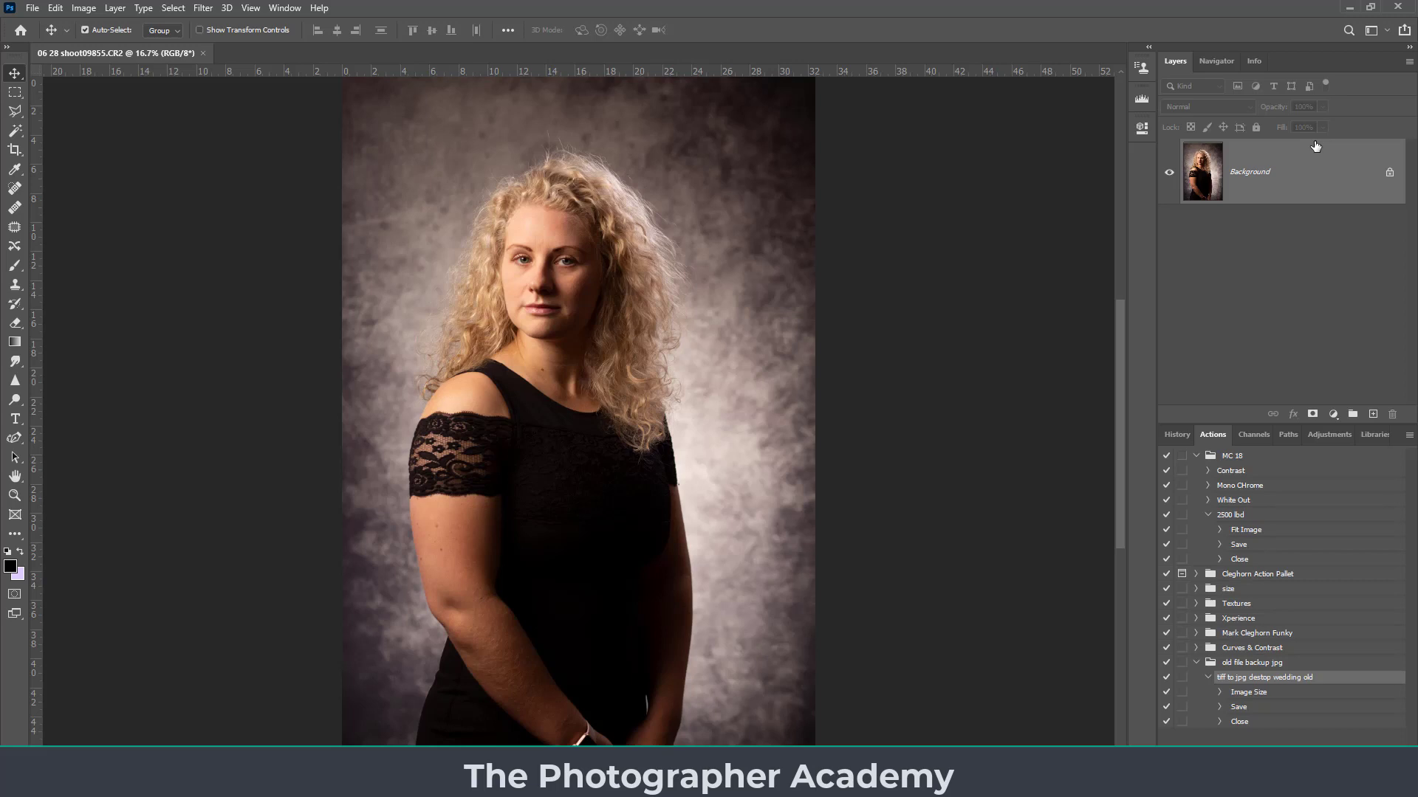
- Float the Layers panel over the image, hide and show it again, and reposition it beside the photo
{"action": "left_click_drag", "start_coordinate": [1174, 60], "coordinate": [773, 132]}
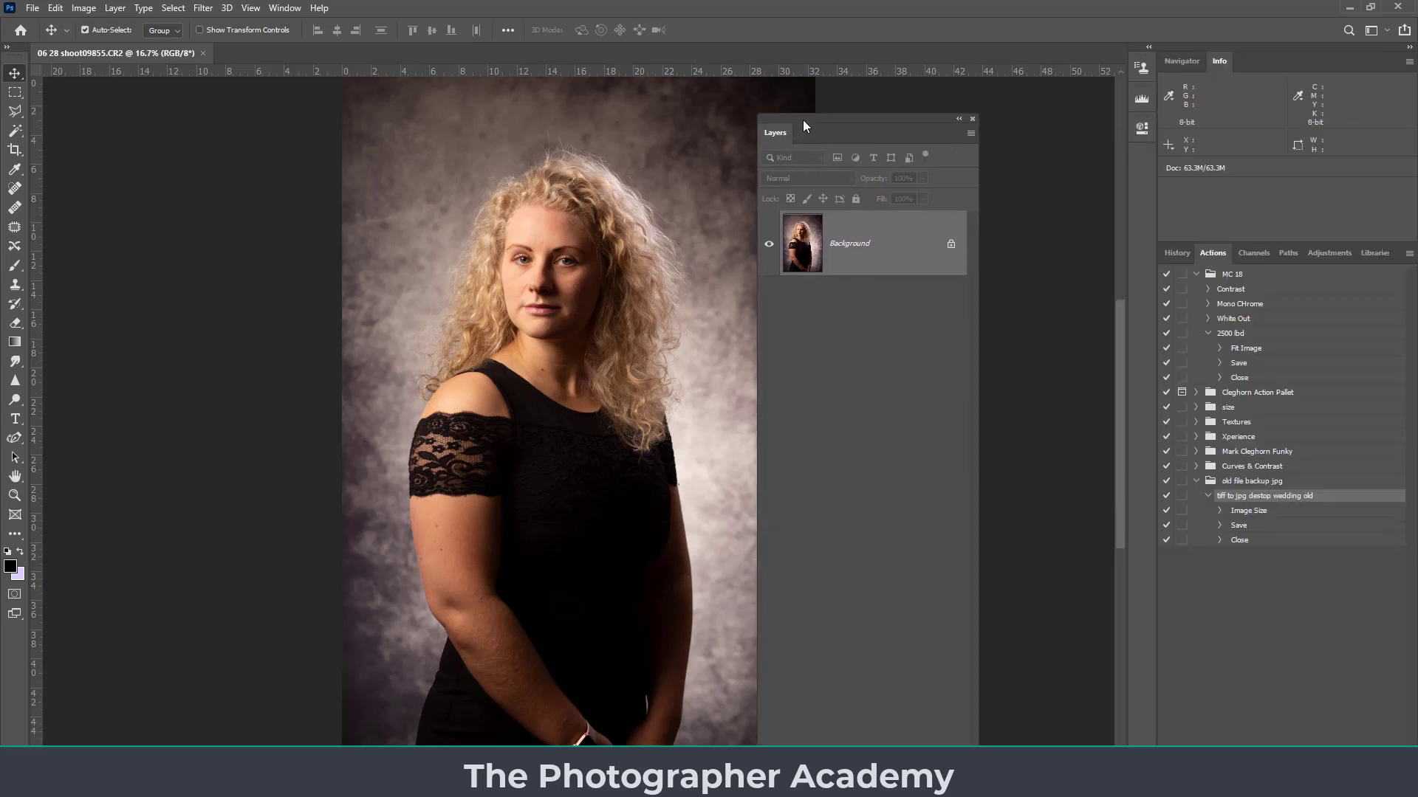
{"action": "key", "text": "F7"}
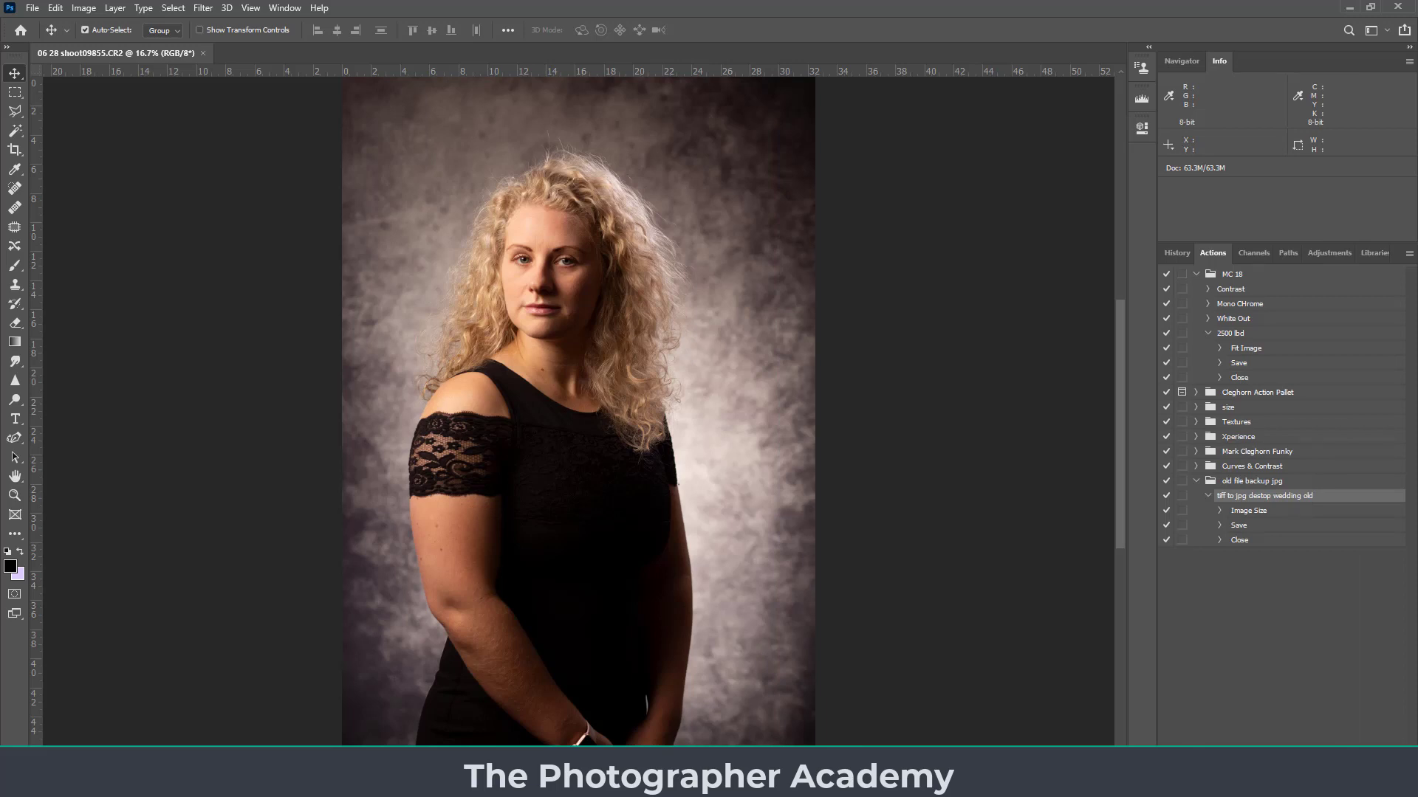
{"action": "key", "text": "F7"}
{"action": "left_click_drag", "start_coordinate": [1059, 148], "coordinate": [929, 116]}
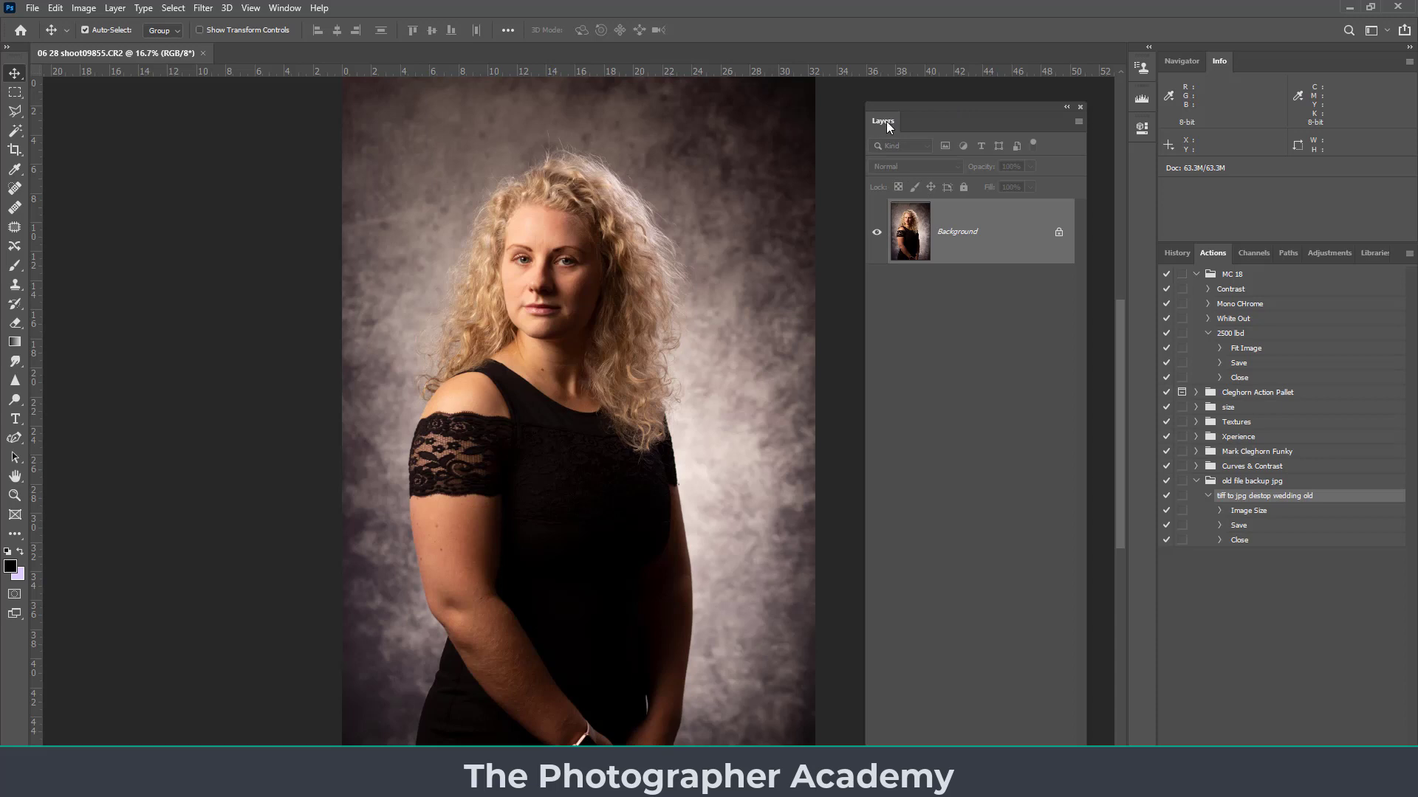
- Dock the Layers panel back with Navigator and Info, and reorder it to come first in that group
{"action": "left_click_drag", "start_coordinate": [871, 121], "coordinate": [1220, 72]}
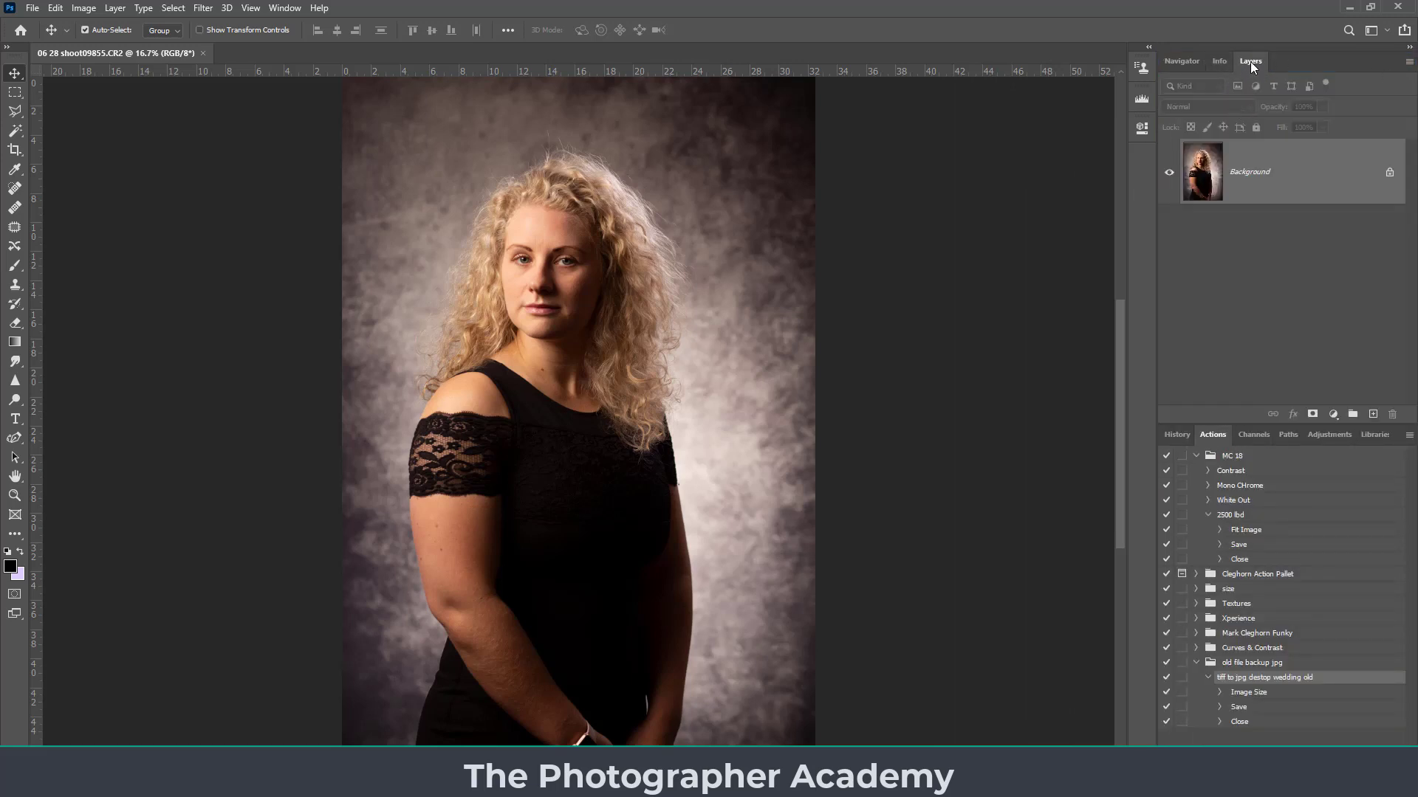
{"action": "mouse_move", "coordinate": [1251, 62]}
{"action": "left_mouse_down"}
{"action": "mouse_move", "coordinate": [1035, 114]}
{"action": "mouse_move", "coordinate": [852, 134]}
{"action": "mouse_move", "coordinate": [1117, 114]}
{"action": "mouse_move", "coordinate": [1295, 69]}
{"action": "mouse_move", "coordinate": [1260, 69]}
{"action": "left_mouse_up"}
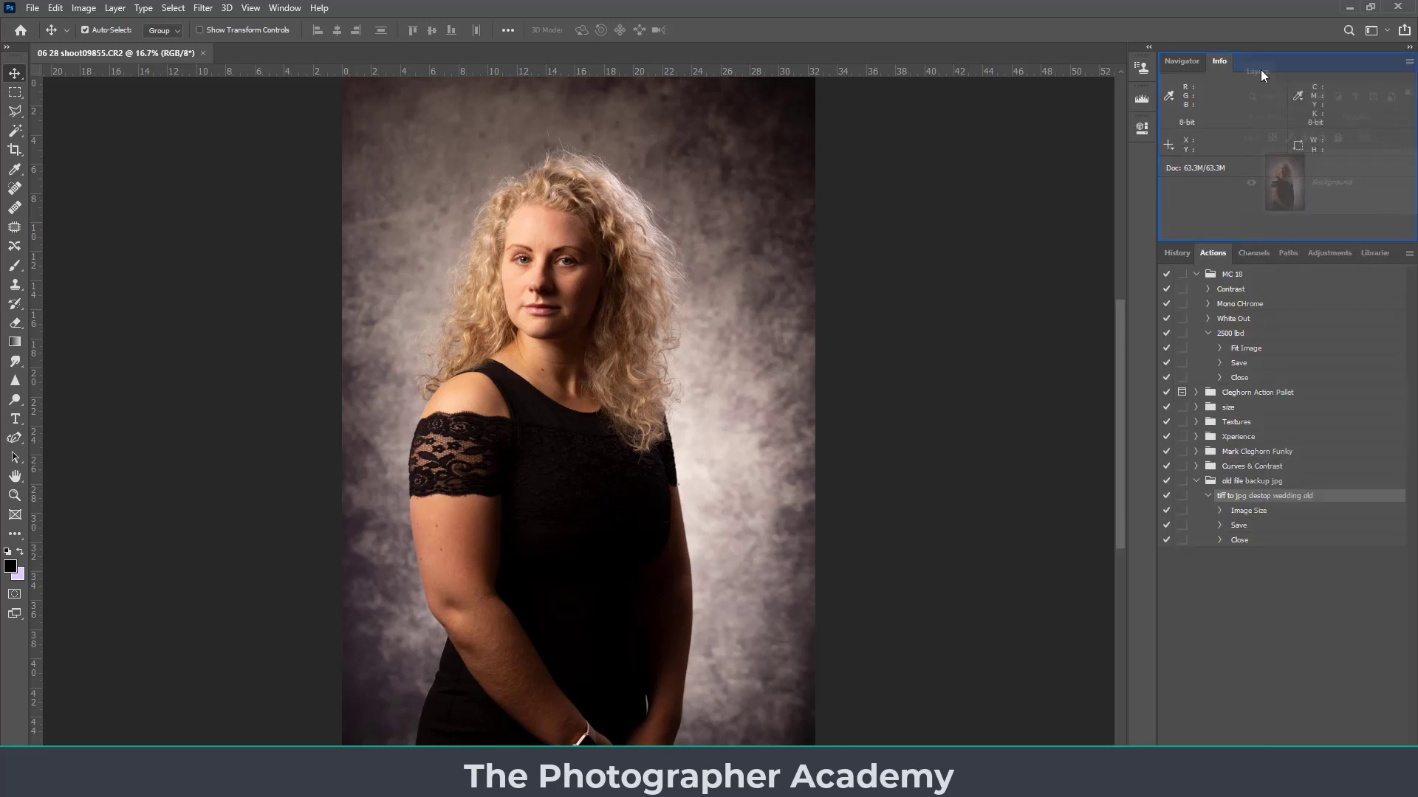
{"action": "left_click_drag", "start_coordinate": [1260, 69], "coordinate": [1260, 70]}
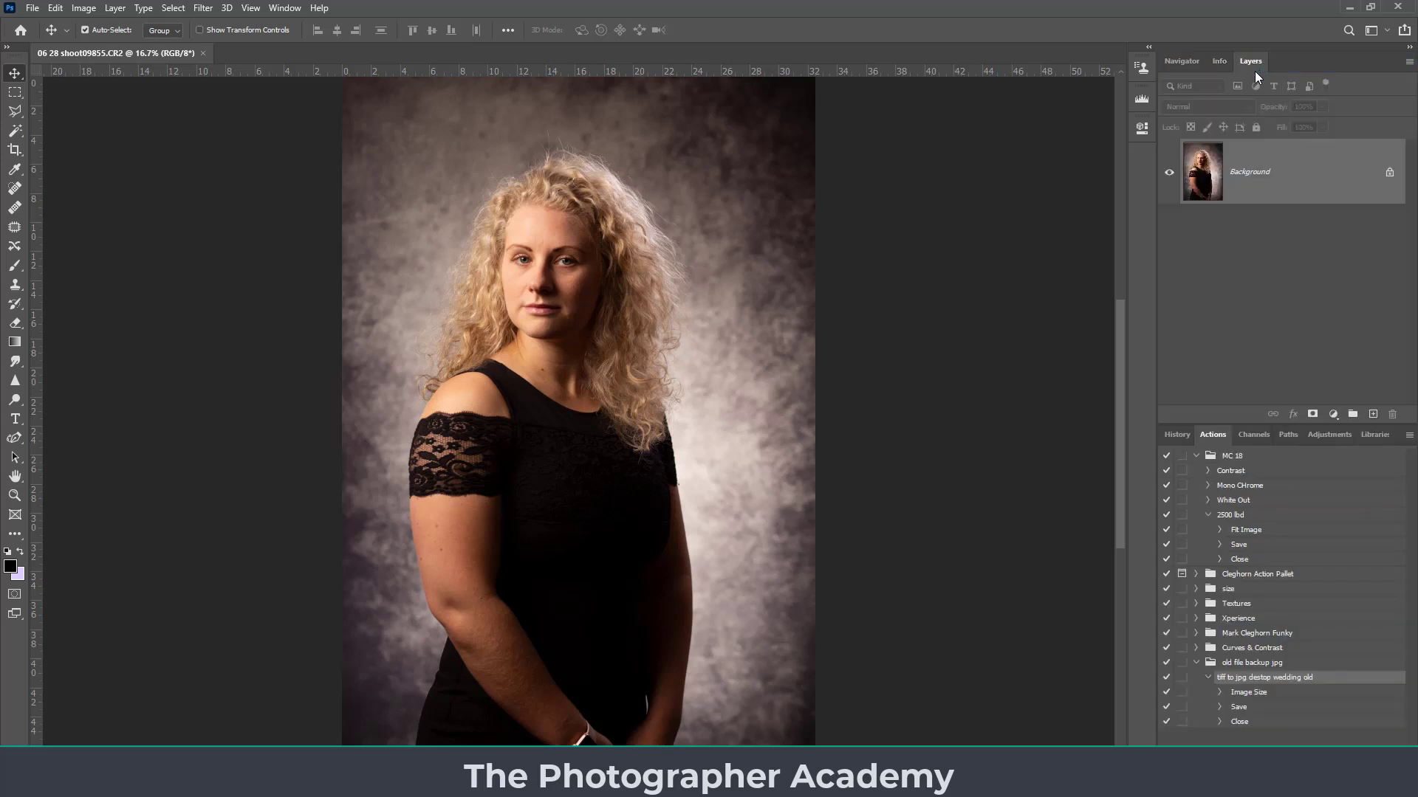
{"action": "left_click_drag", "start_coordinate": [1173, 64], "coordinate": [1168, 63]}
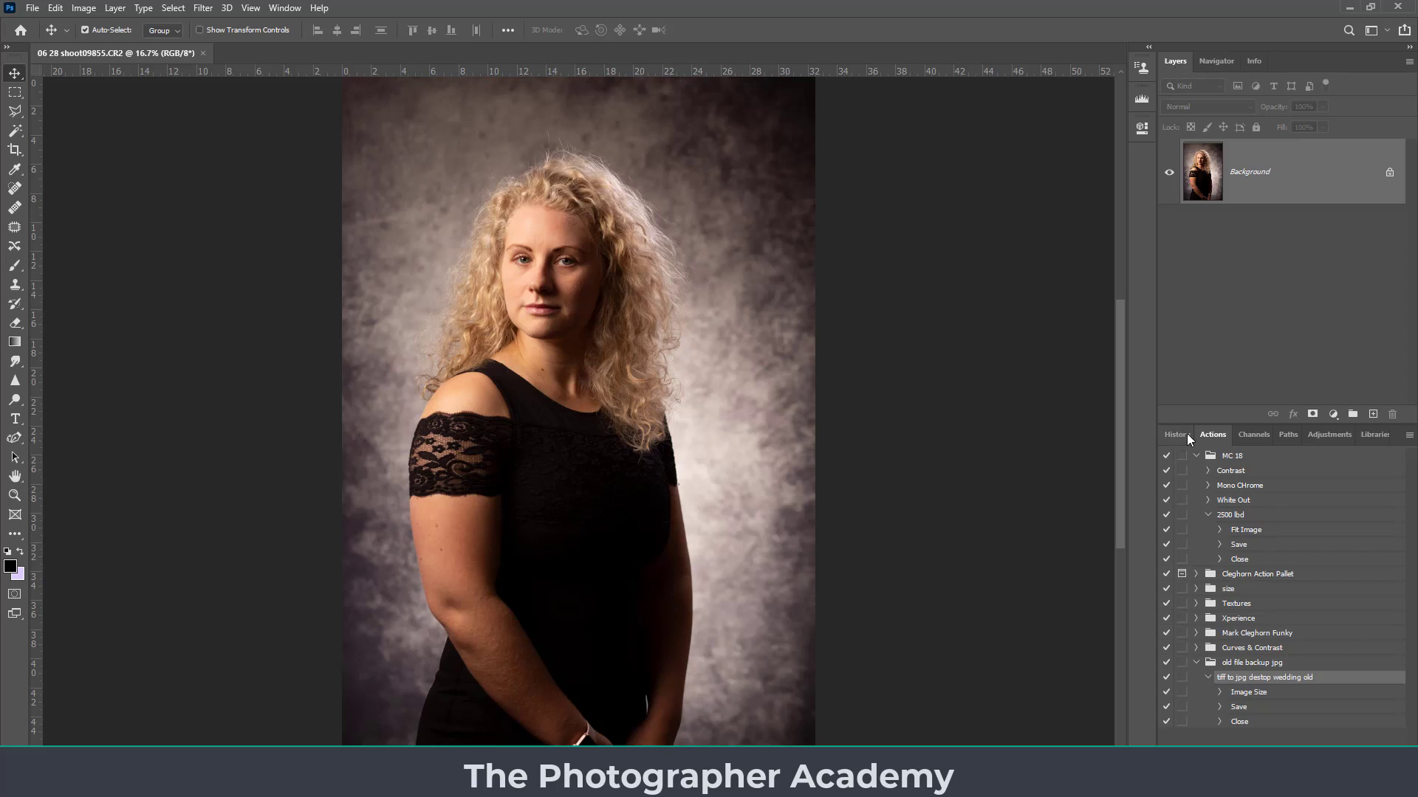
- Move the History panel into the collapsed icon dock below Properties, and test expanding and collapsing it there
{"action": "left_click_drag", "start_coordinate": [1170, 432], "coordinate": [1196, 64]}
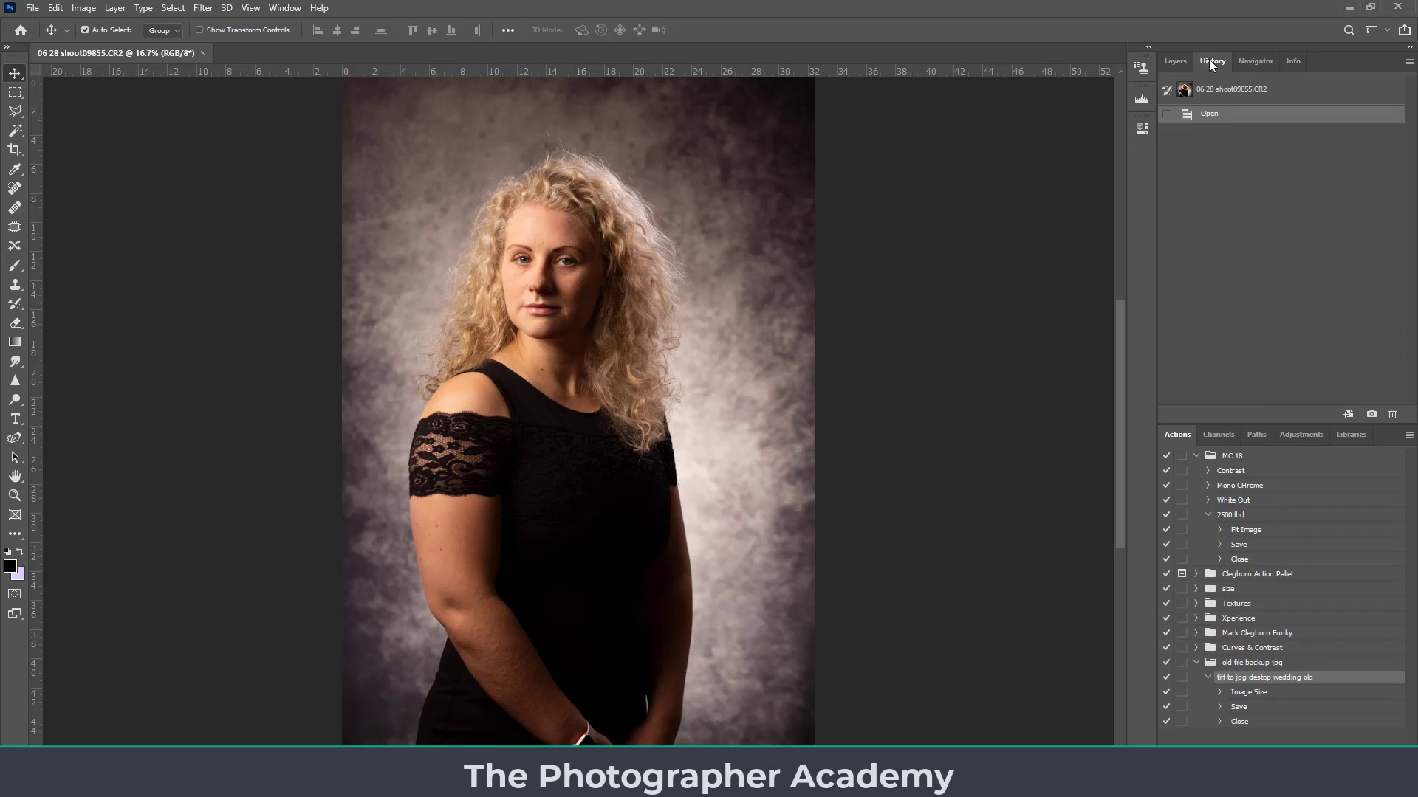
{"action": "left_click_drag", "start_coordinate": [1212, 63], "coordinate": [1139, 161]}
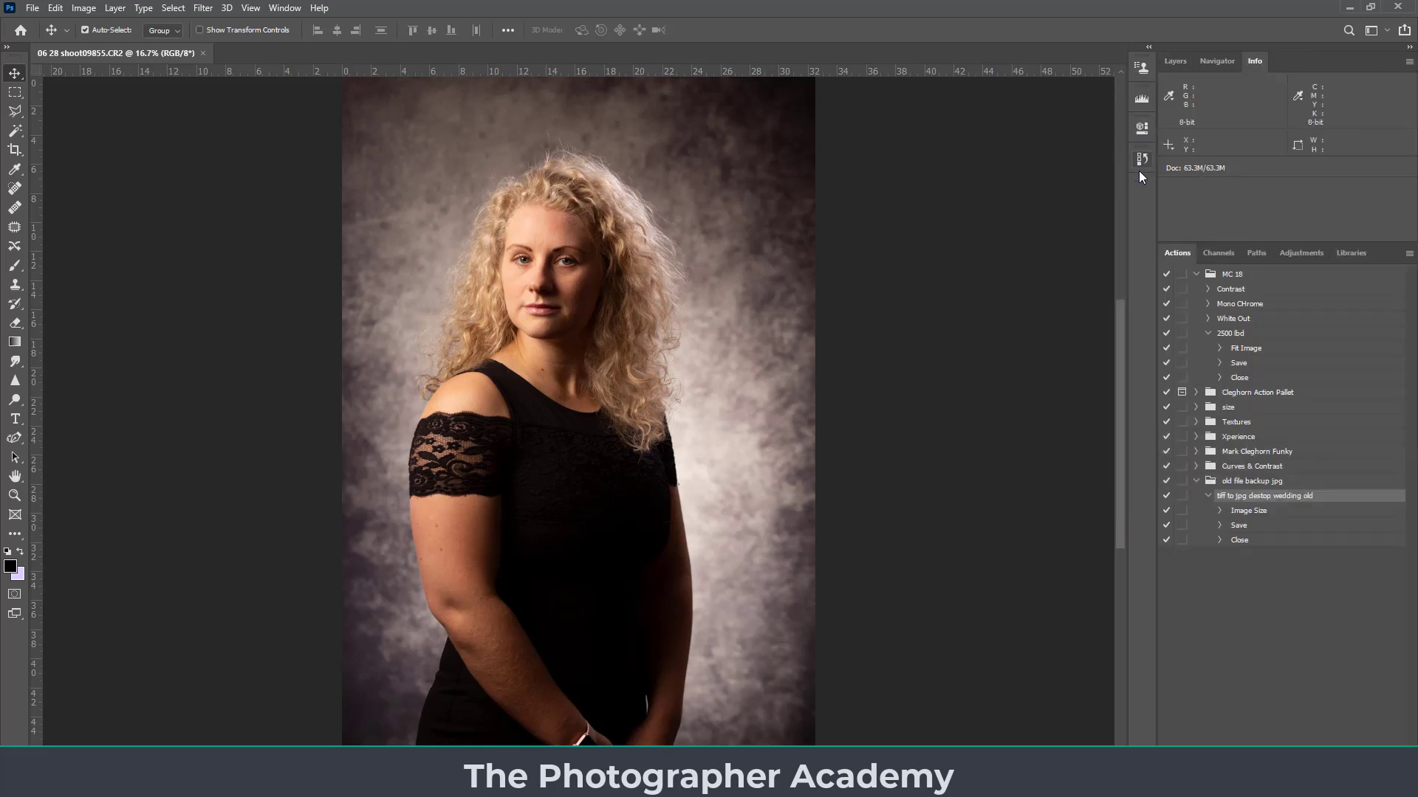
{"action": "left_click", "coordinate": [1148, 48]}
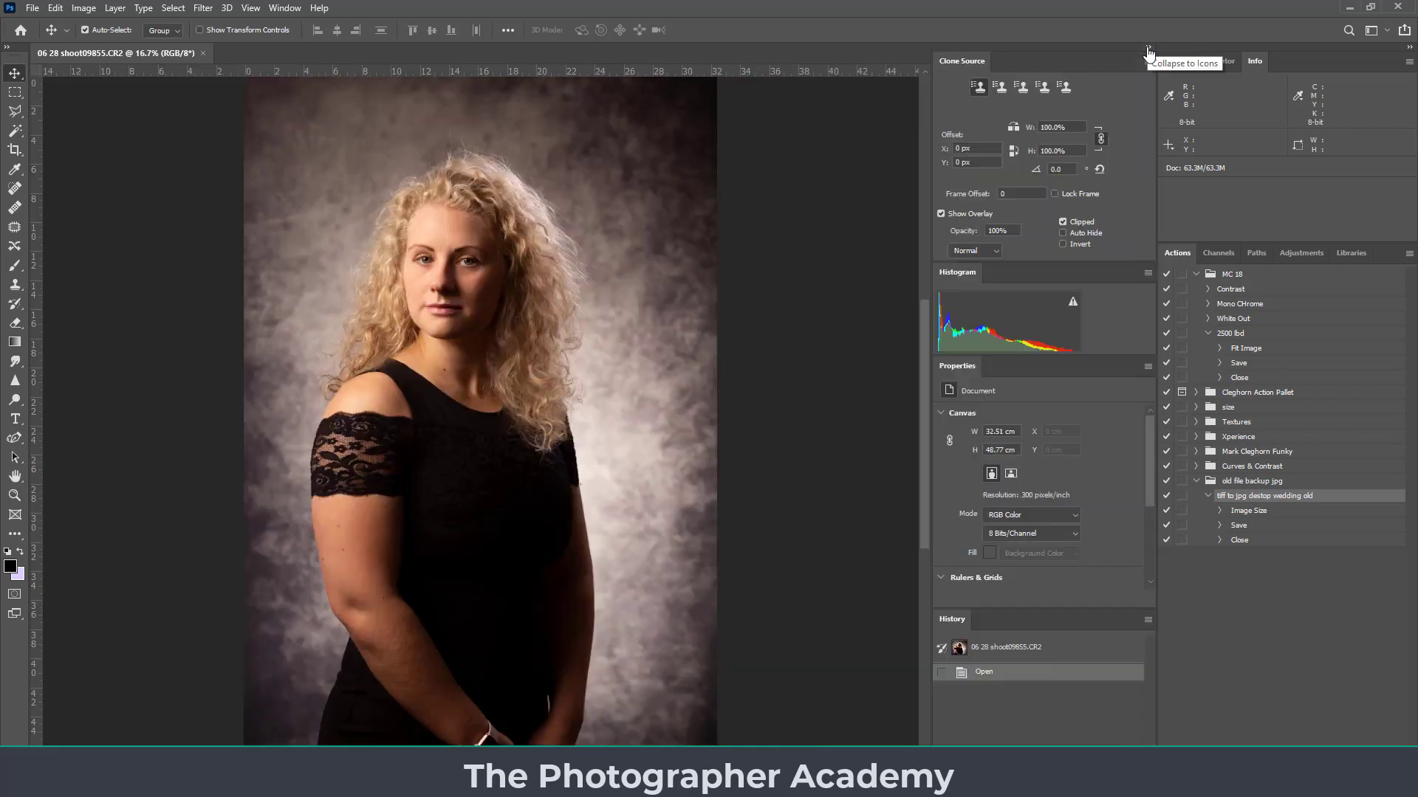
{"action": "left_click", "coordinate": [1148, 49]}
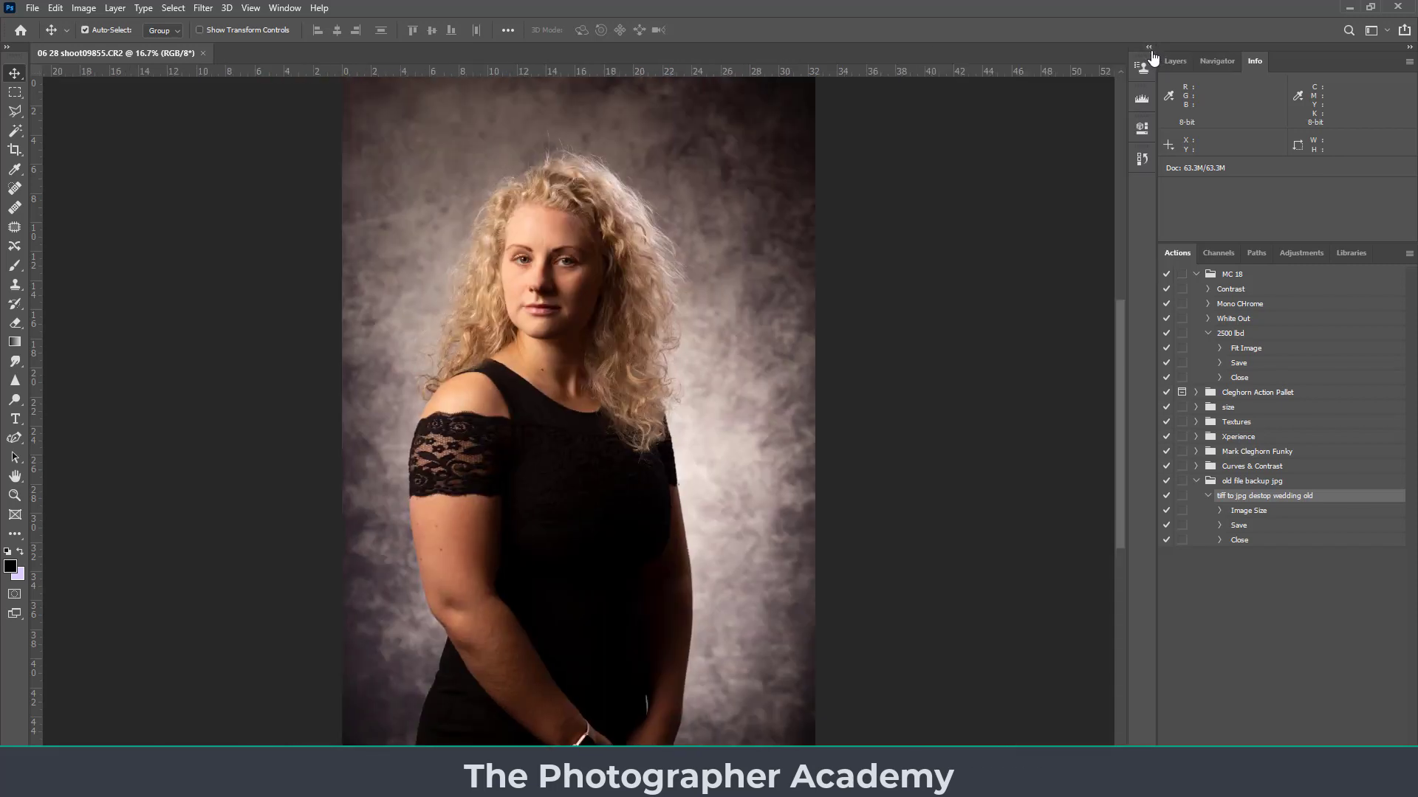
{"action": "left_click", "coordinate": [1143, 158]}
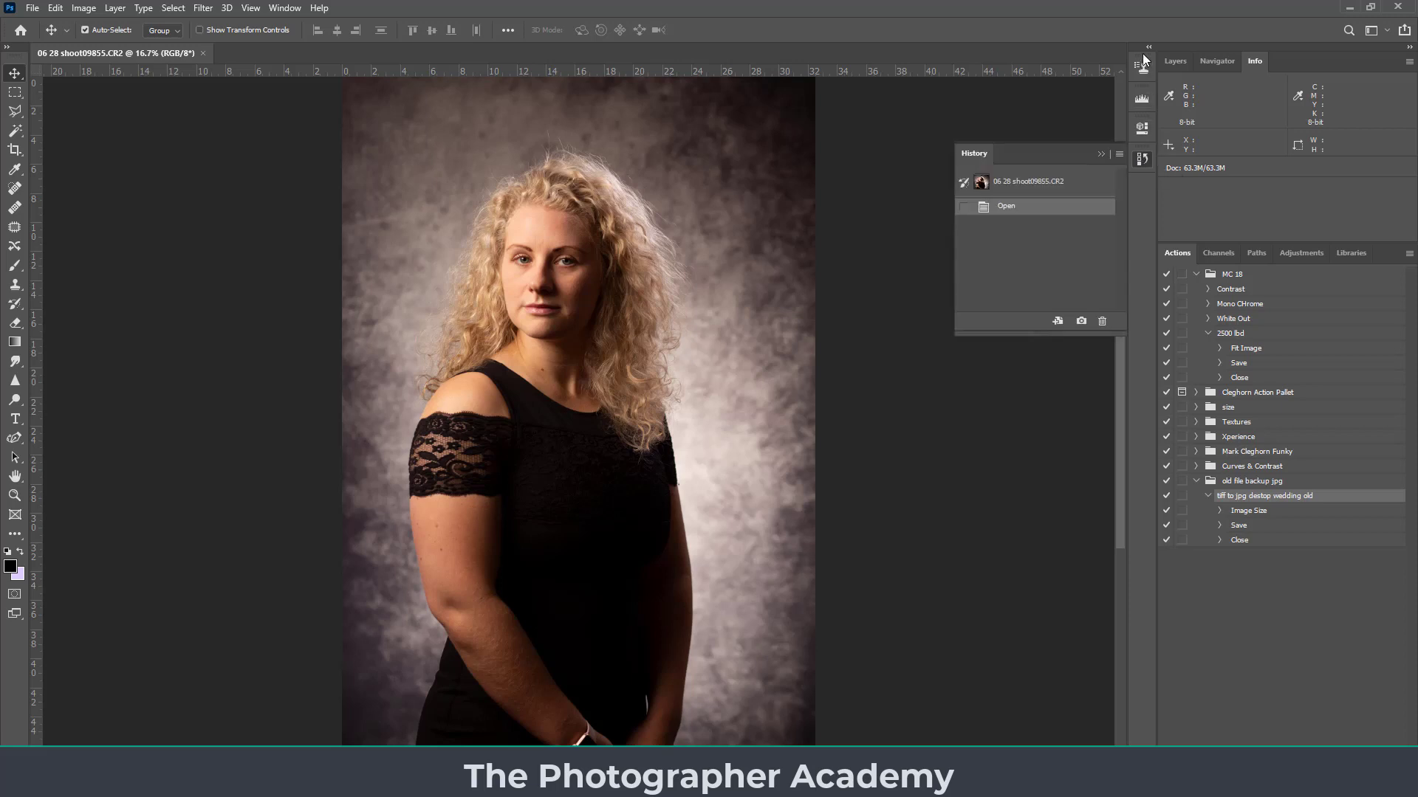
{"action": "left_click", "coordinate": [1142, 161]}
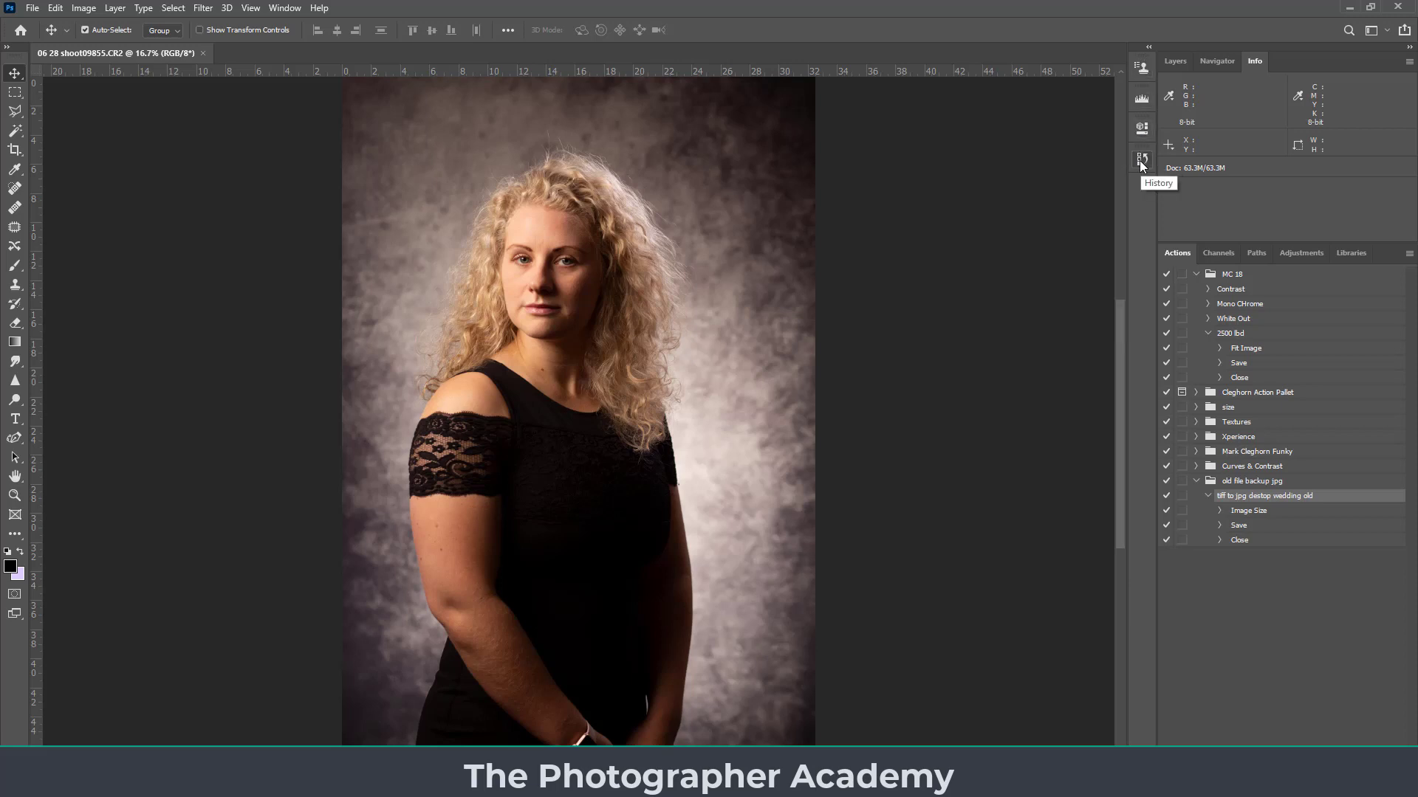
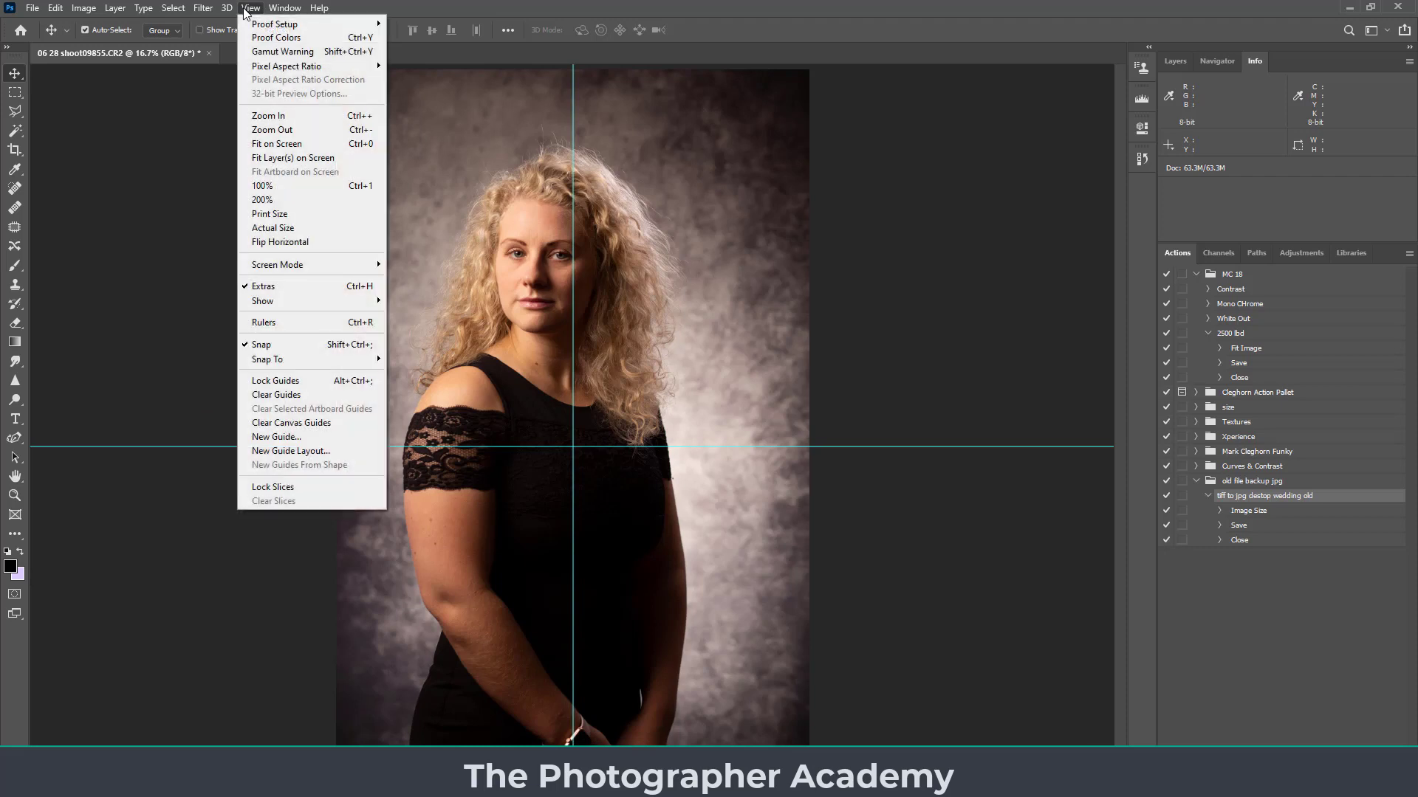
- Show the rulers around the image and set their units to Inches in the preferences
{"action": "left_click", "coordinate": [263, 322]}
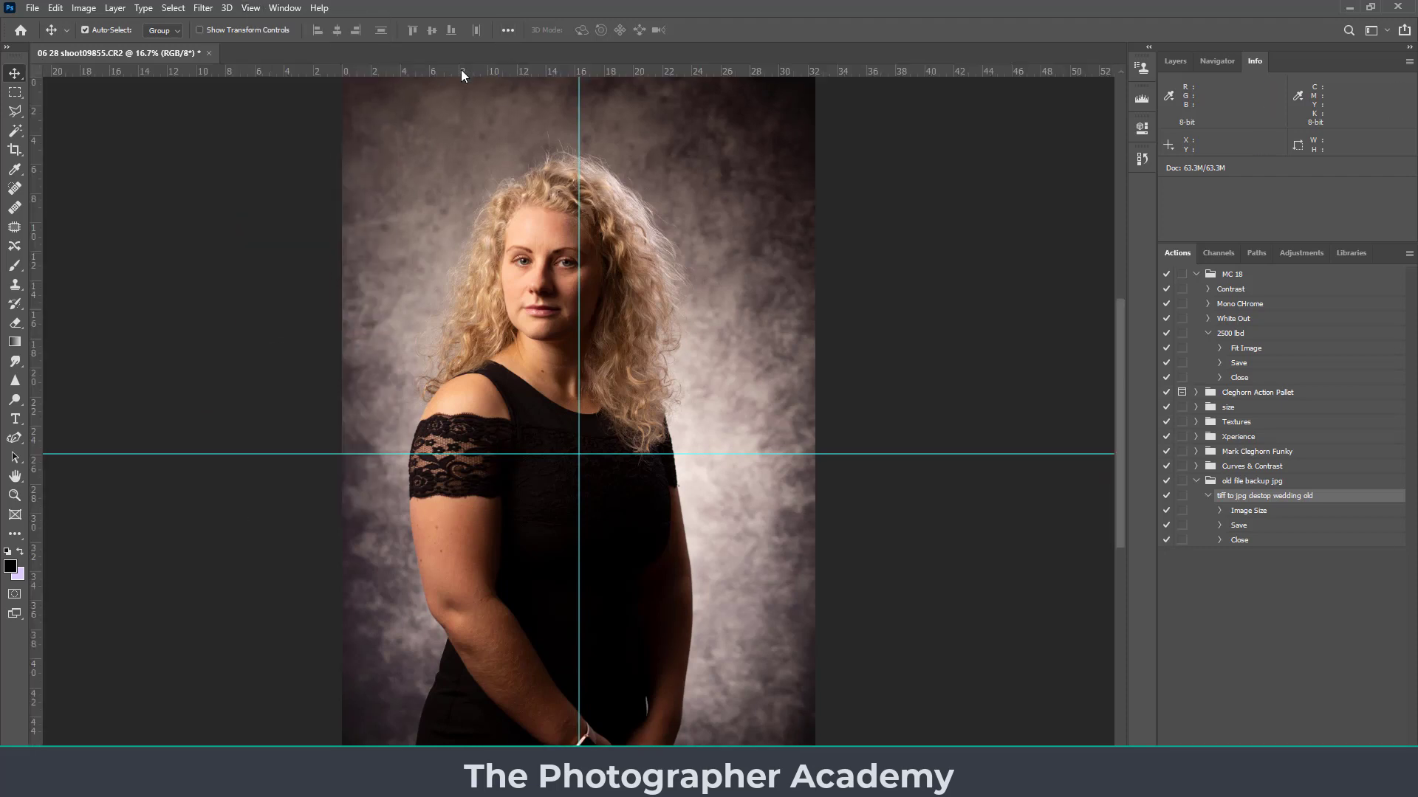
{"action": "double_click", "coordinate": [414, 70]}
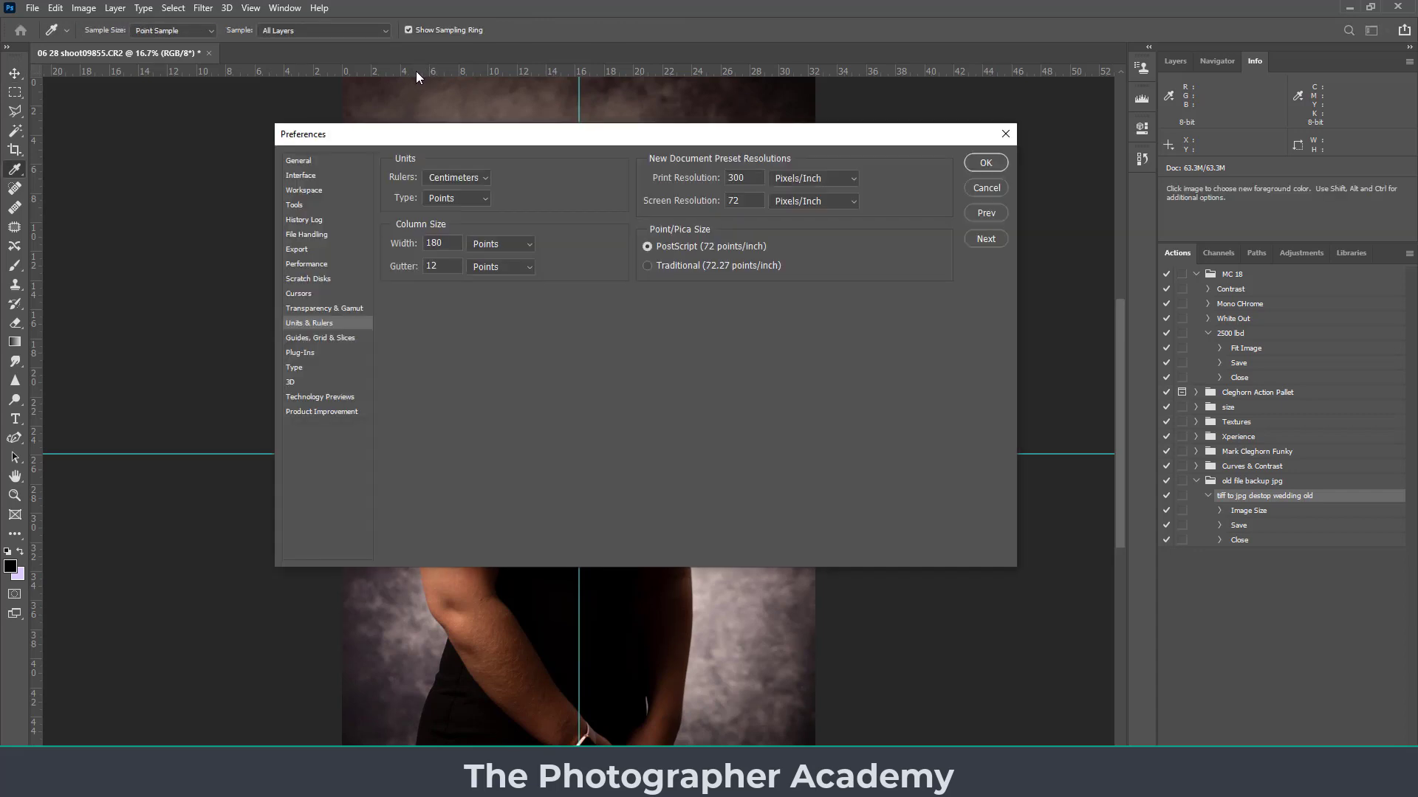
{"action": "left_click", "coordinate": [486, 177]}
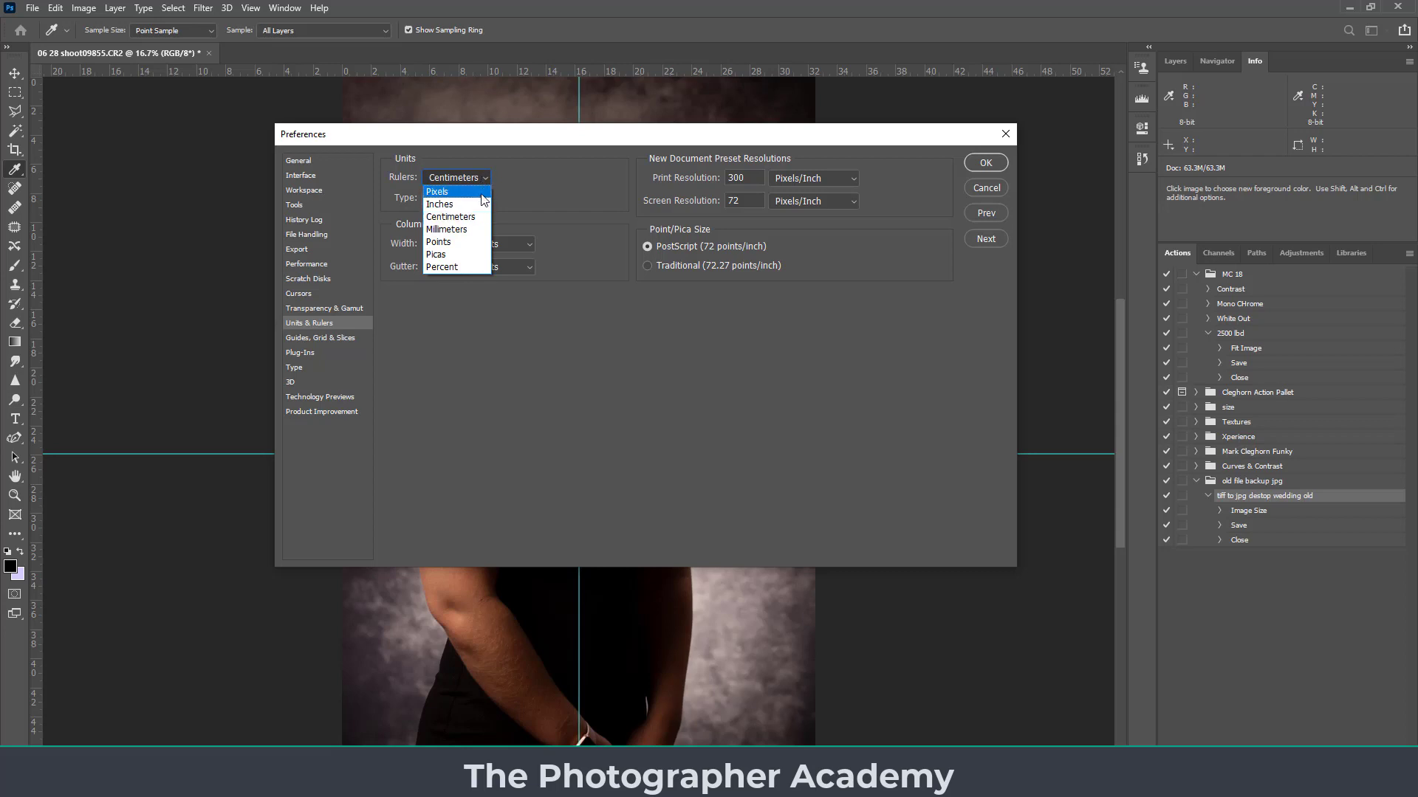
{"action": "left_click", "coordinate": [478, 204]}
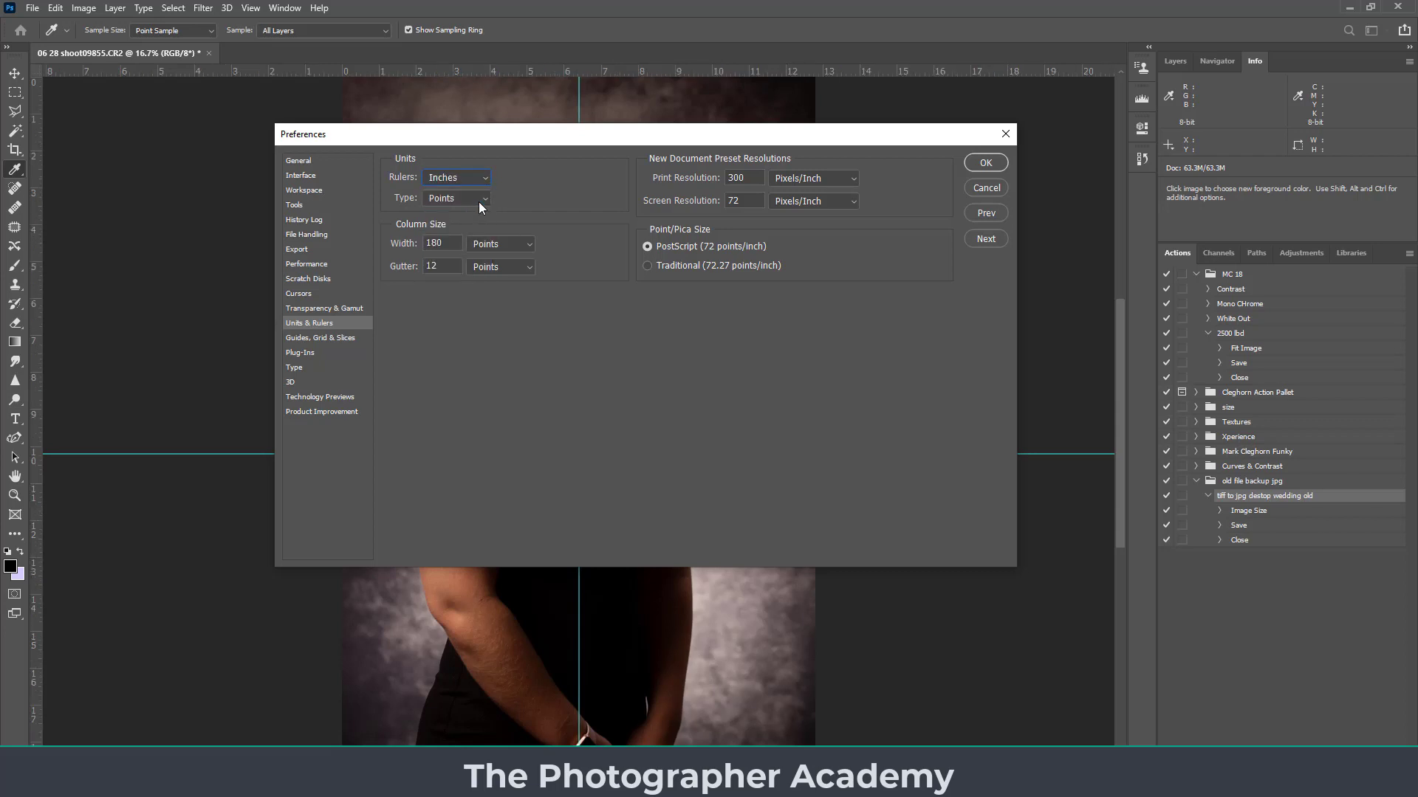
{"action": "left_click", "coordinate": [981, 162]}
{"action": "key", "text": "v"}
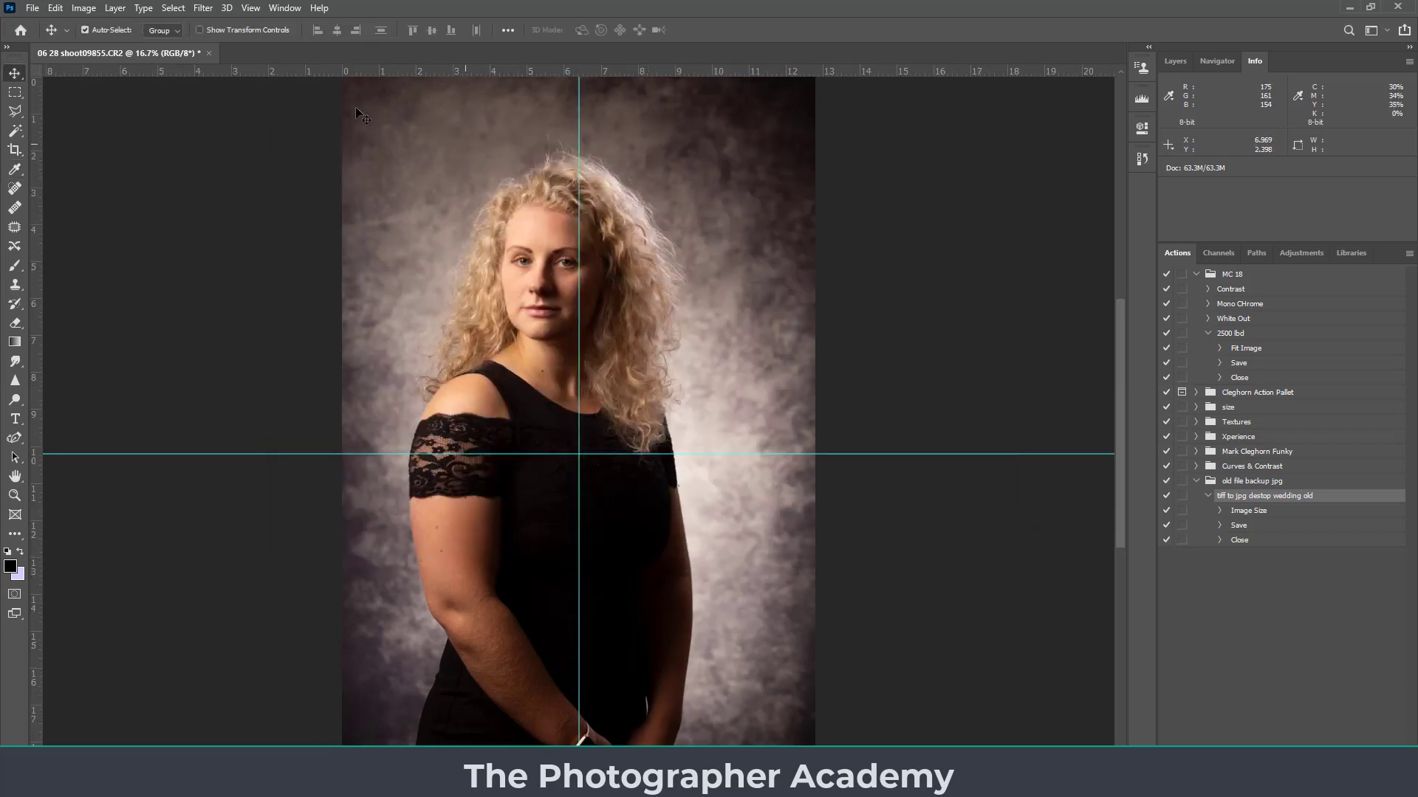
- Review the Snap To options and bring the Layers panel to the front of its group
{"action": "left_click", "coordinate": [250, 8]}
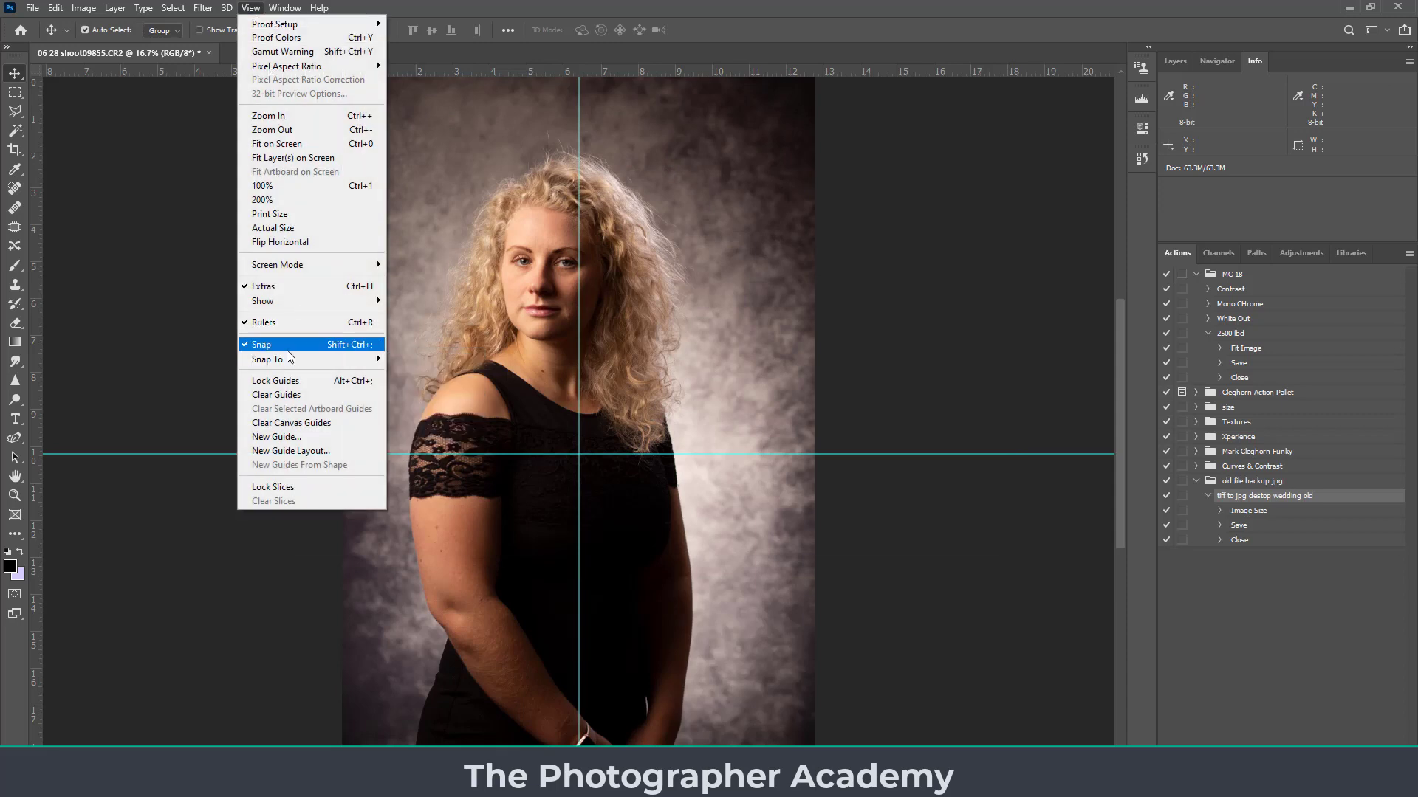
{"action": "mouse_move", "coordinate": [289, 366]}
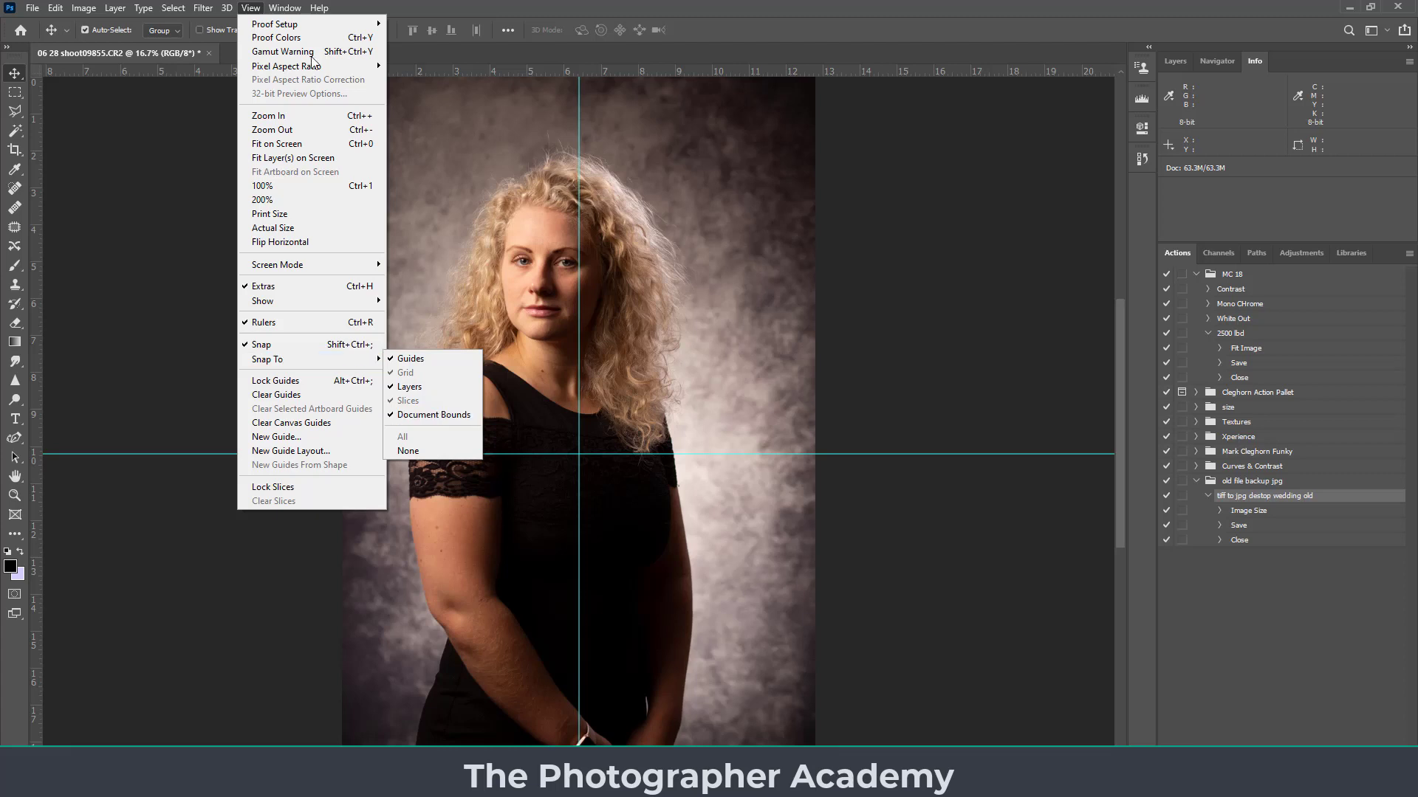
{"action": "left_click", "coordinate": [285, 9]}
{"action": "left_click", "coordinate": [287, 9]}
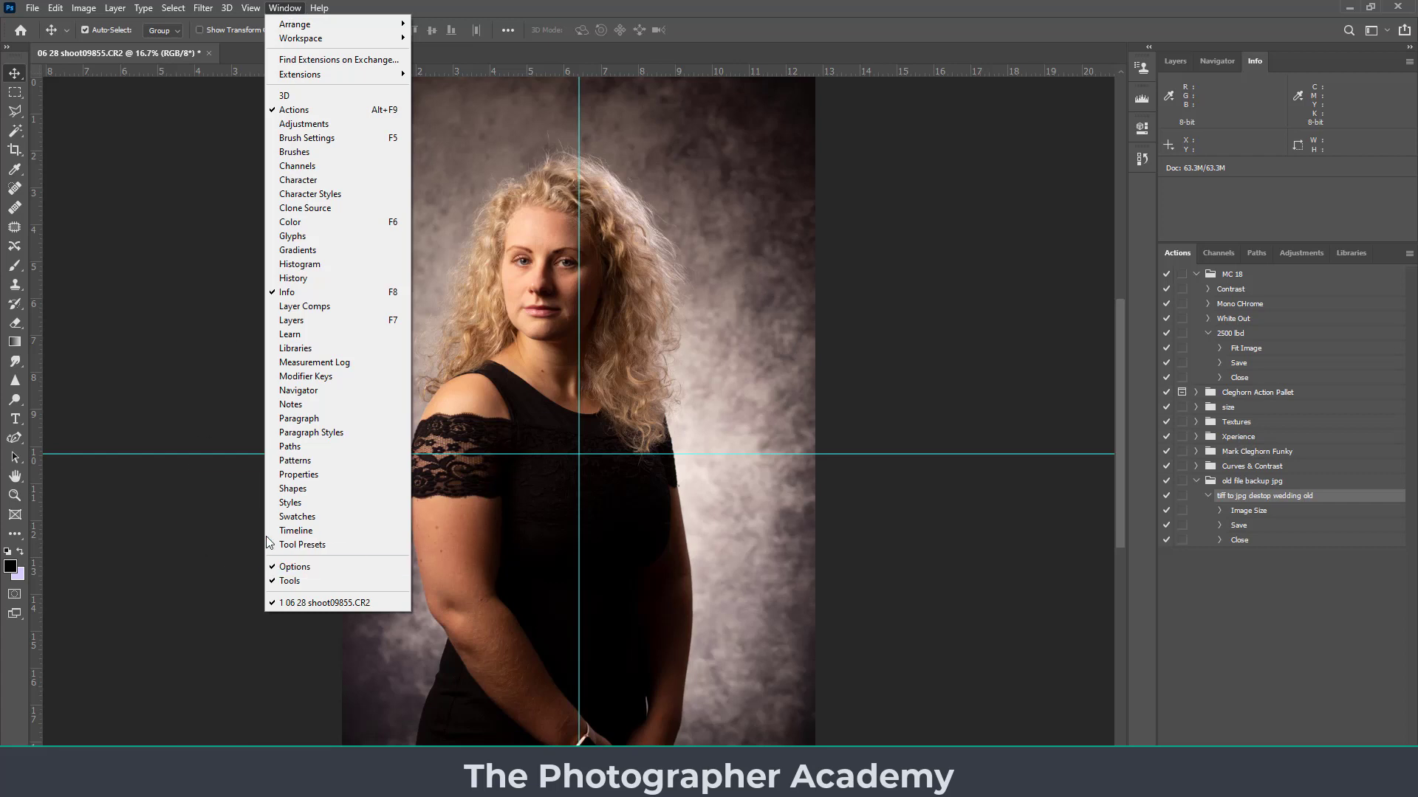
{"action": "left_click", "coordinate": [302, 321]}
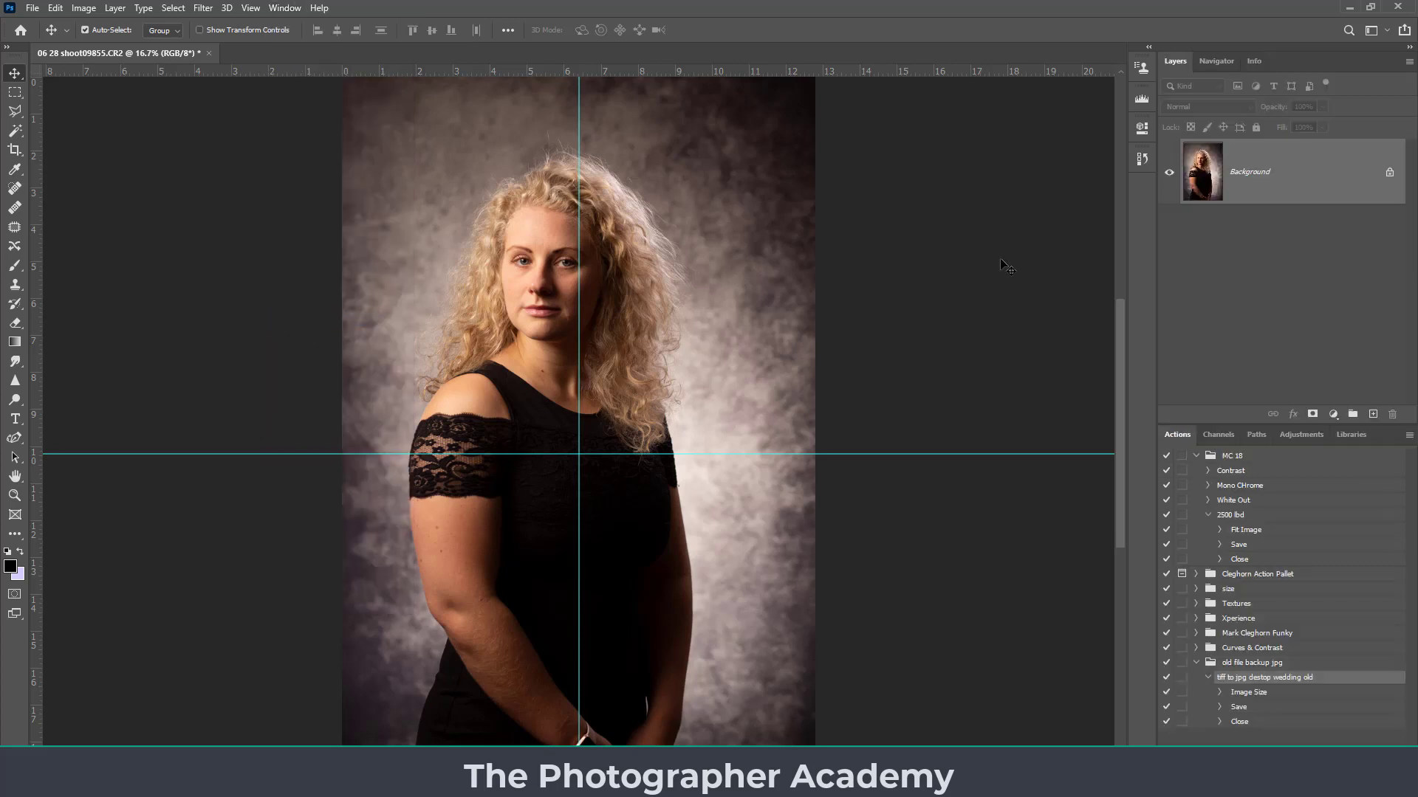
{"action": "left_click", "coordinate": [287, 9]}
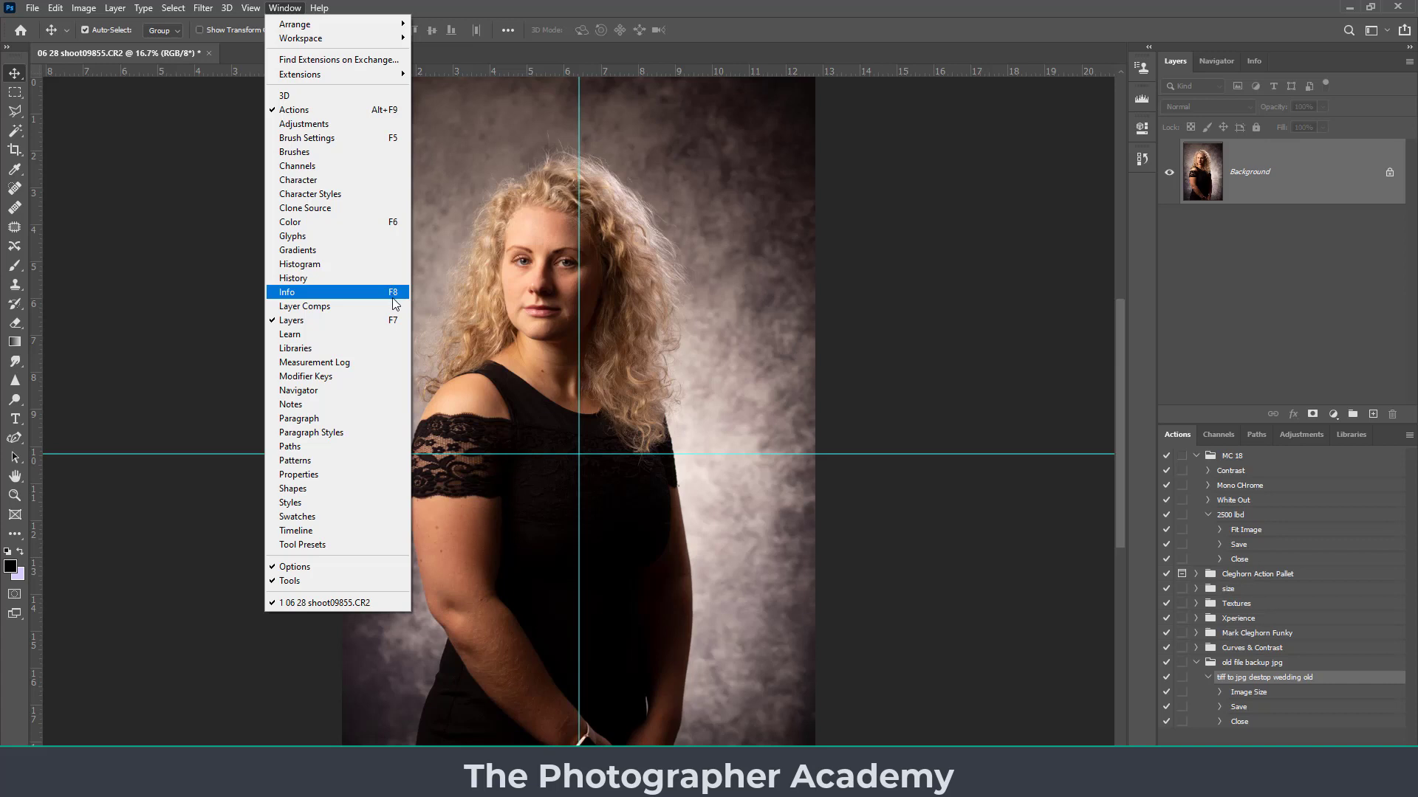
{"action": "mouse_move", "coordinate": [321, 9]}
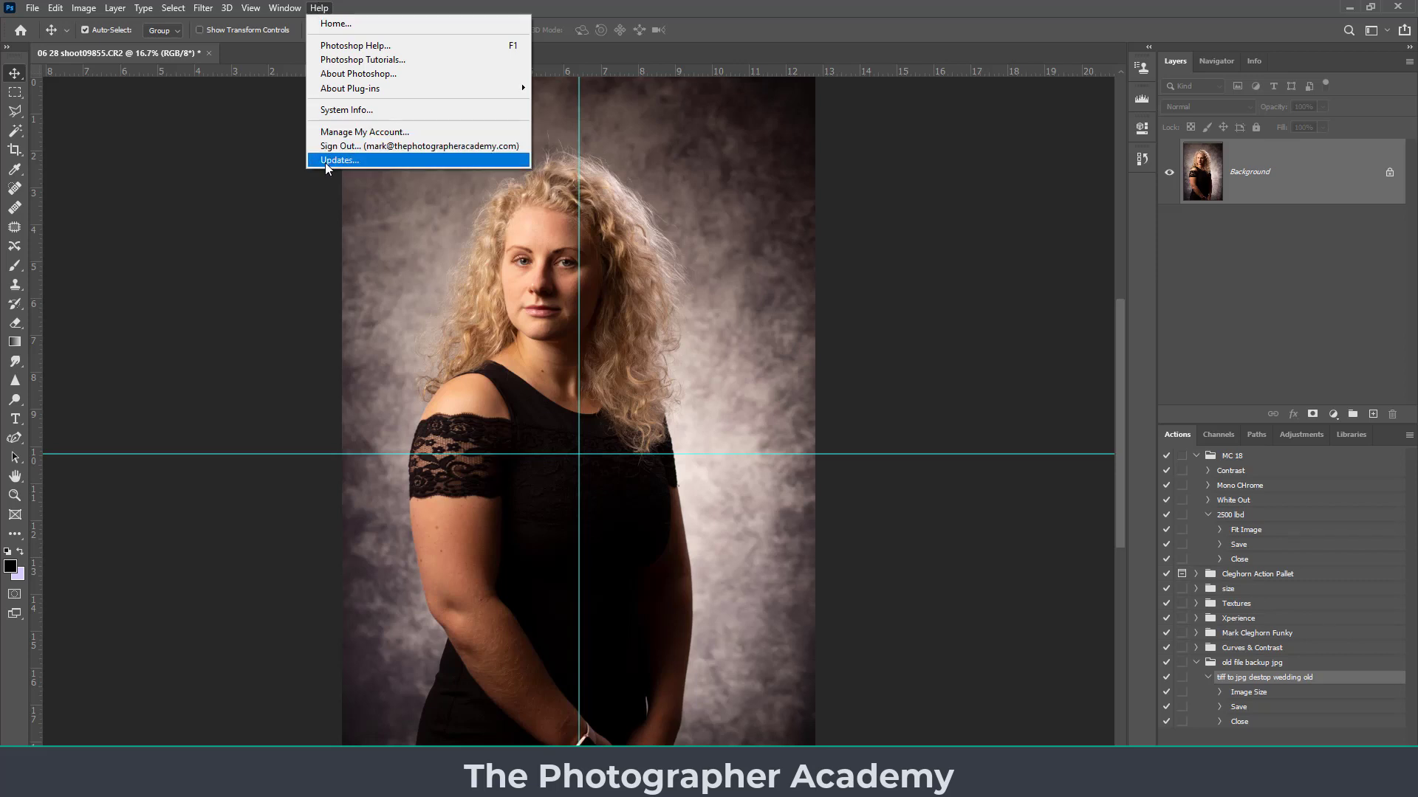
{"action": "left_click", "coordinate": [260, 157]}
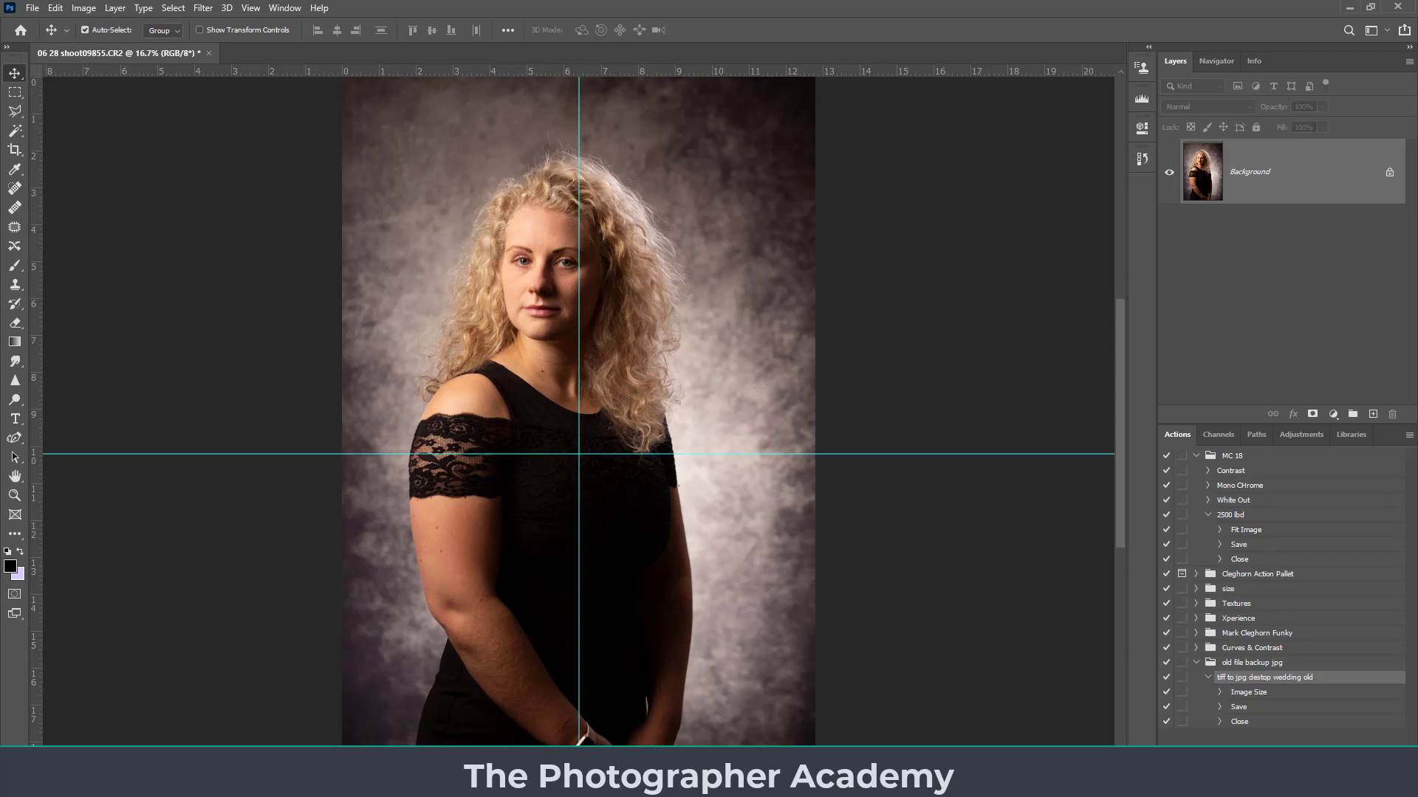
- Switch to Bridge, look through the favorite folders and select the Ballerina RAW 1 folder in Images for demo
{"action": "key", "text": "alt+Tab"}
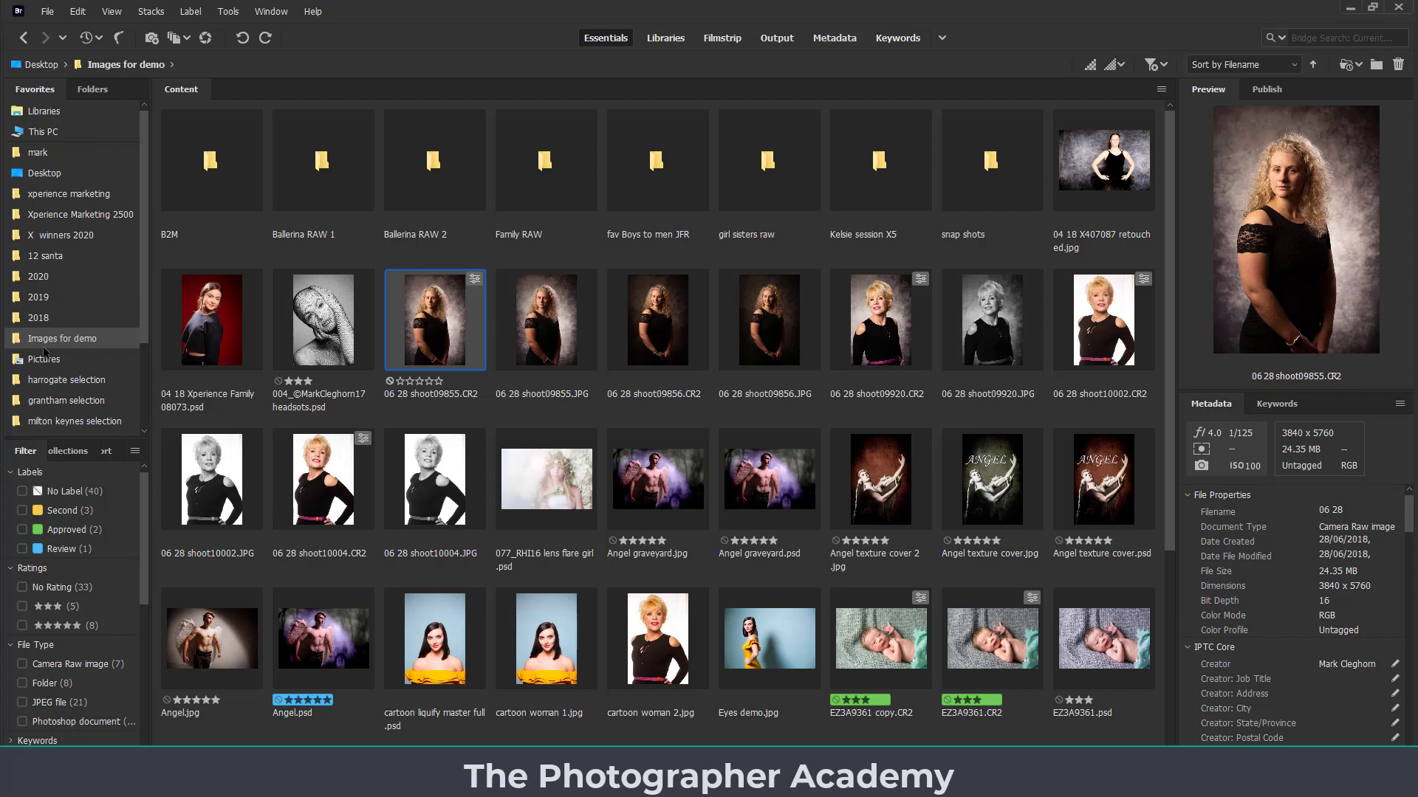
{"action": "scroll", "coordinate": [59, 428], "scroll_direction": "down", "scroll_amount": 3}
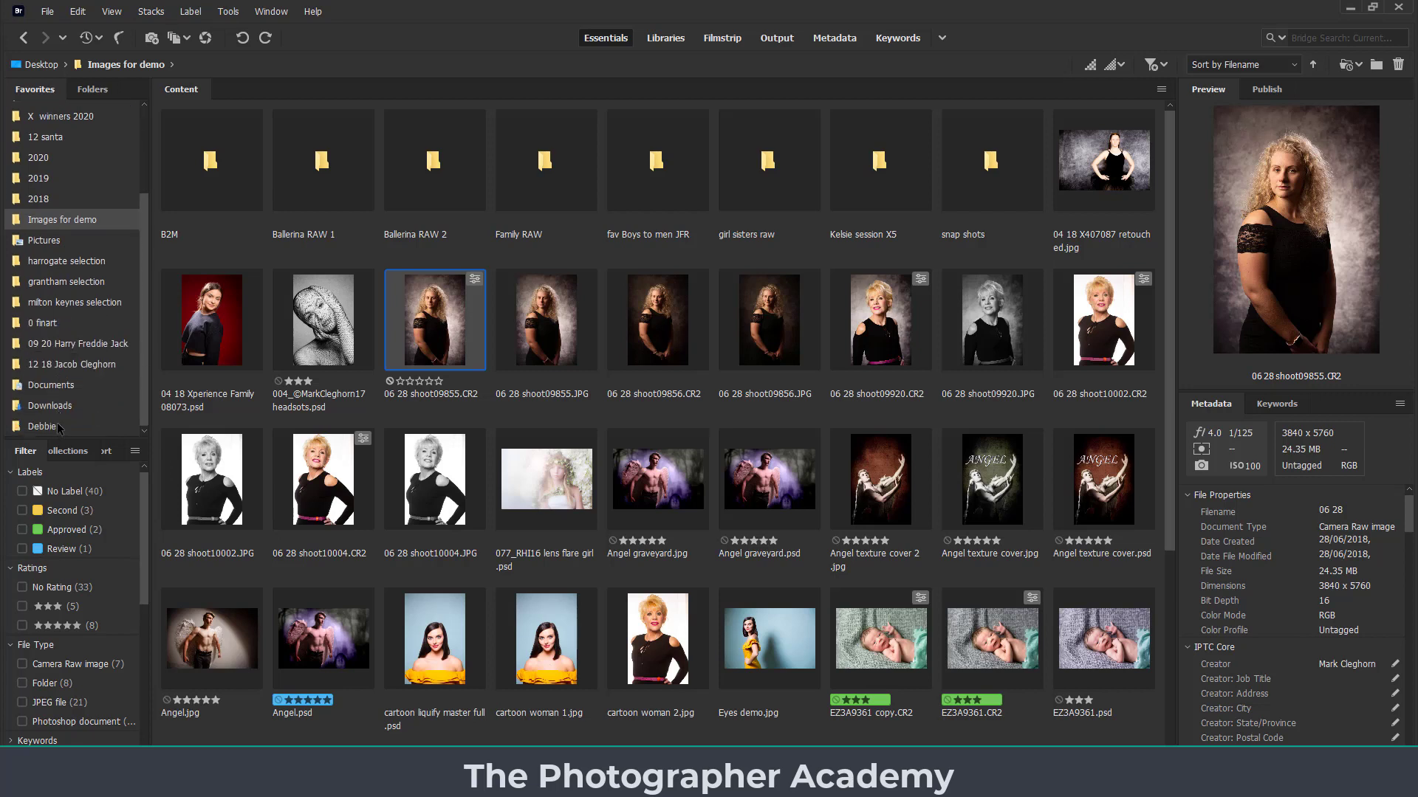
{"action": "scroll", "coordinate": [59, 427], "scroll_direction": "up", "scroll_amount": 1}
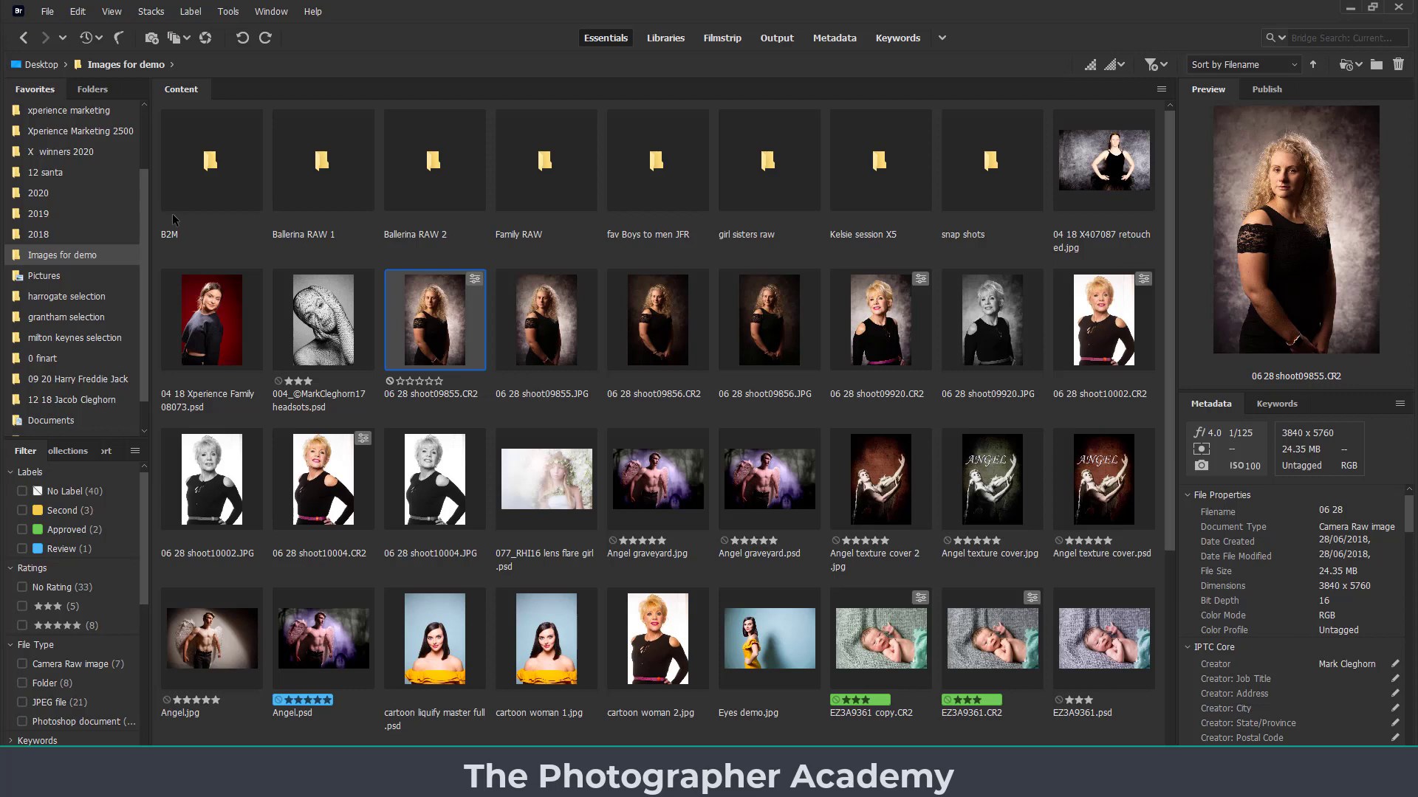
{"action": "left_click", "coordinate": [319, 167]}
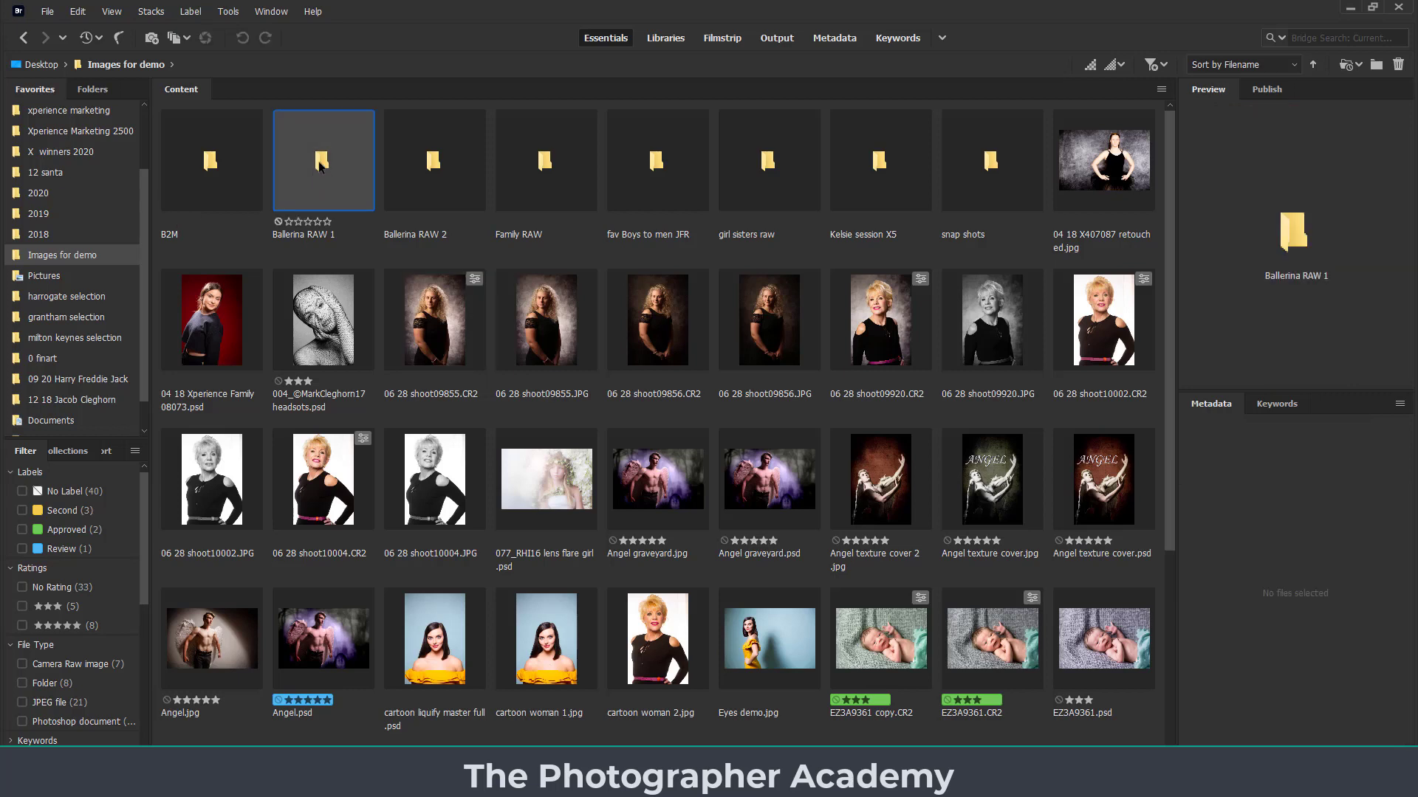
- Add the Ballerina RAW 1 folder to the favorites above 12 santa and show its contents from there
{"action": "left_click_drag", "start_coordinate": [319, 167], "coordinate": [97, 180]}
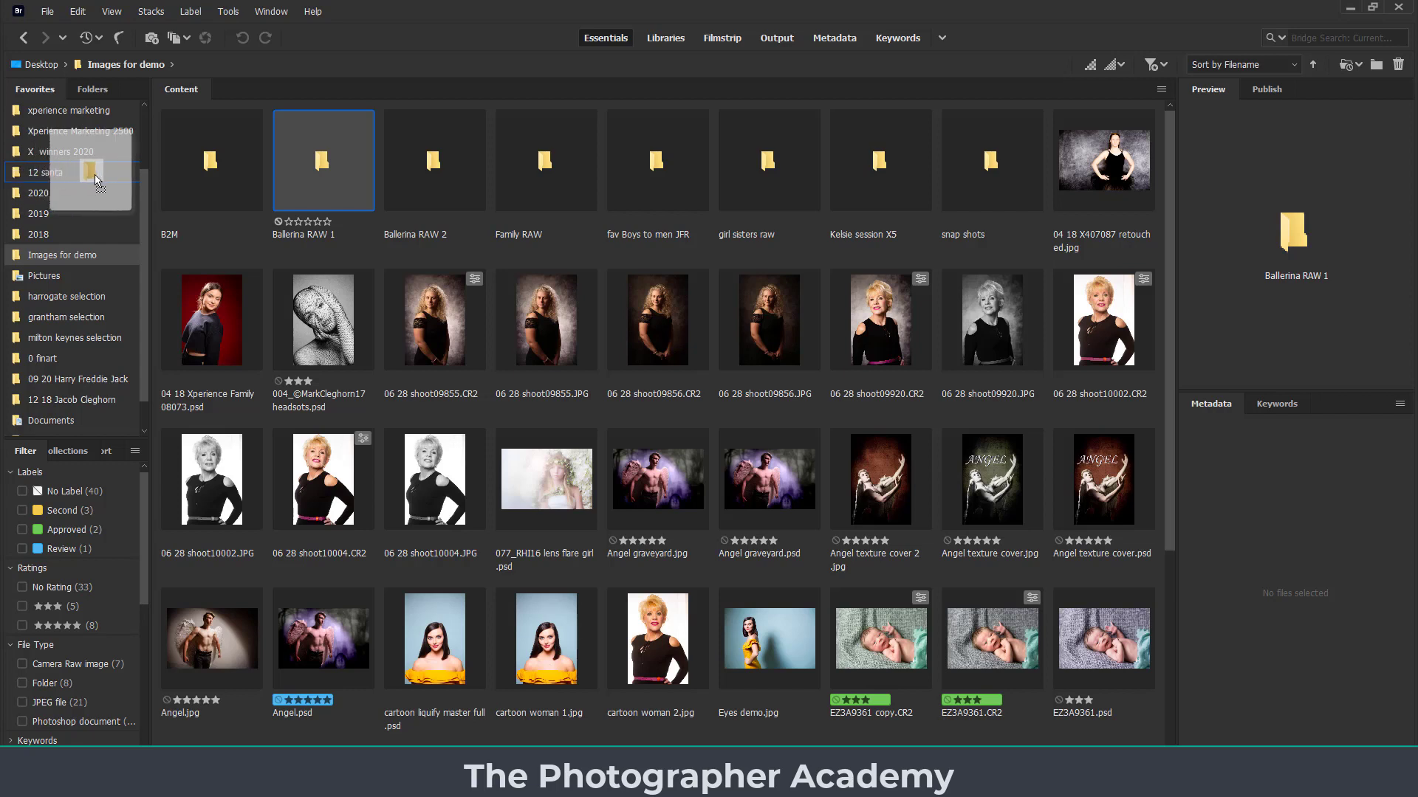
{"action": "left_click_drag", "start_coordinate": [97, 179], "coordinate": [89, 167]}
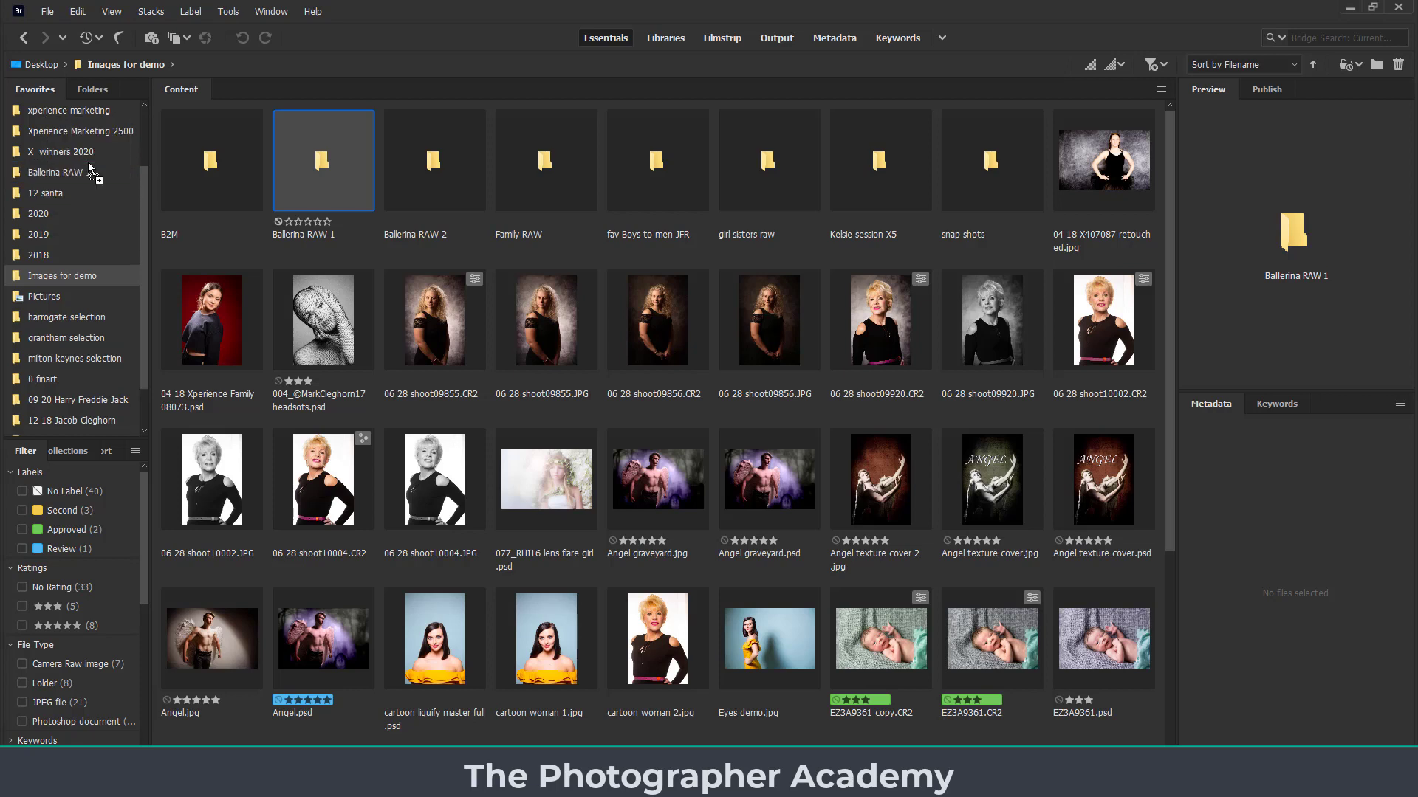
{"action": "left_click", "coordinate": [34, 173]}
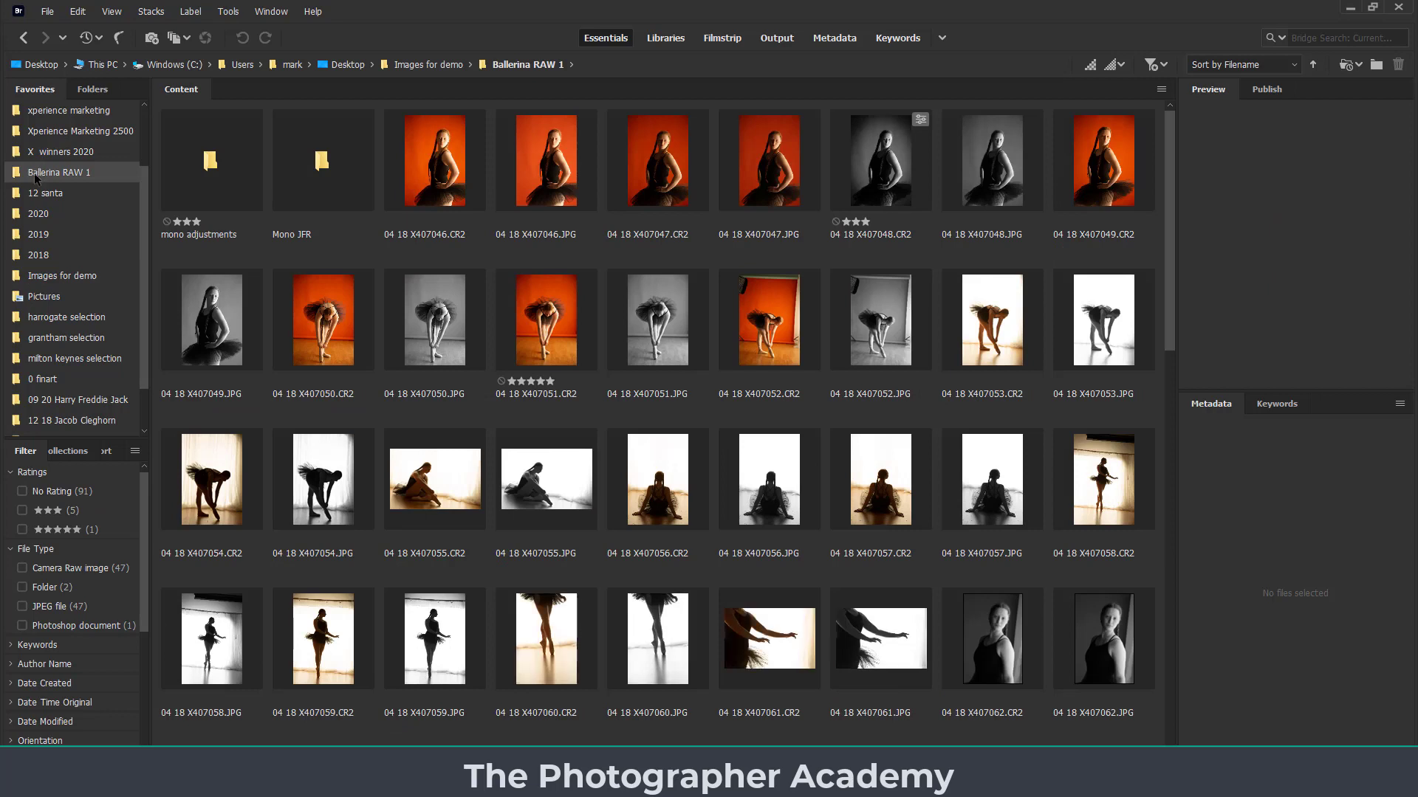
- Remove Ballerina RAW 1 from the favorites and return to the Images for demo folder
{"action": "right_click", "coordinate": [34, 172]}
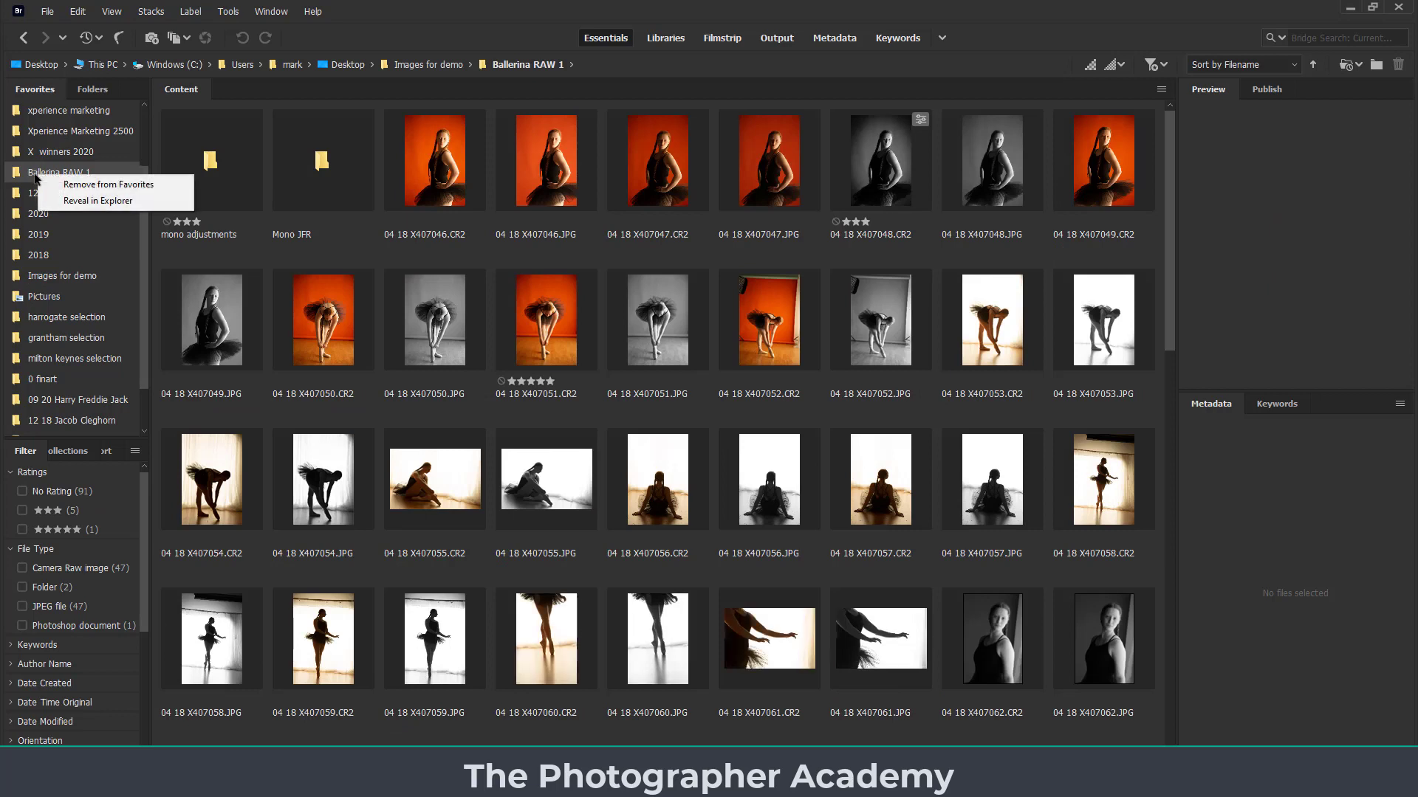
{"action": "left_click", "coordinate": [83, 191]}
{"action": "left_click", "coordinate": [26, 41]}
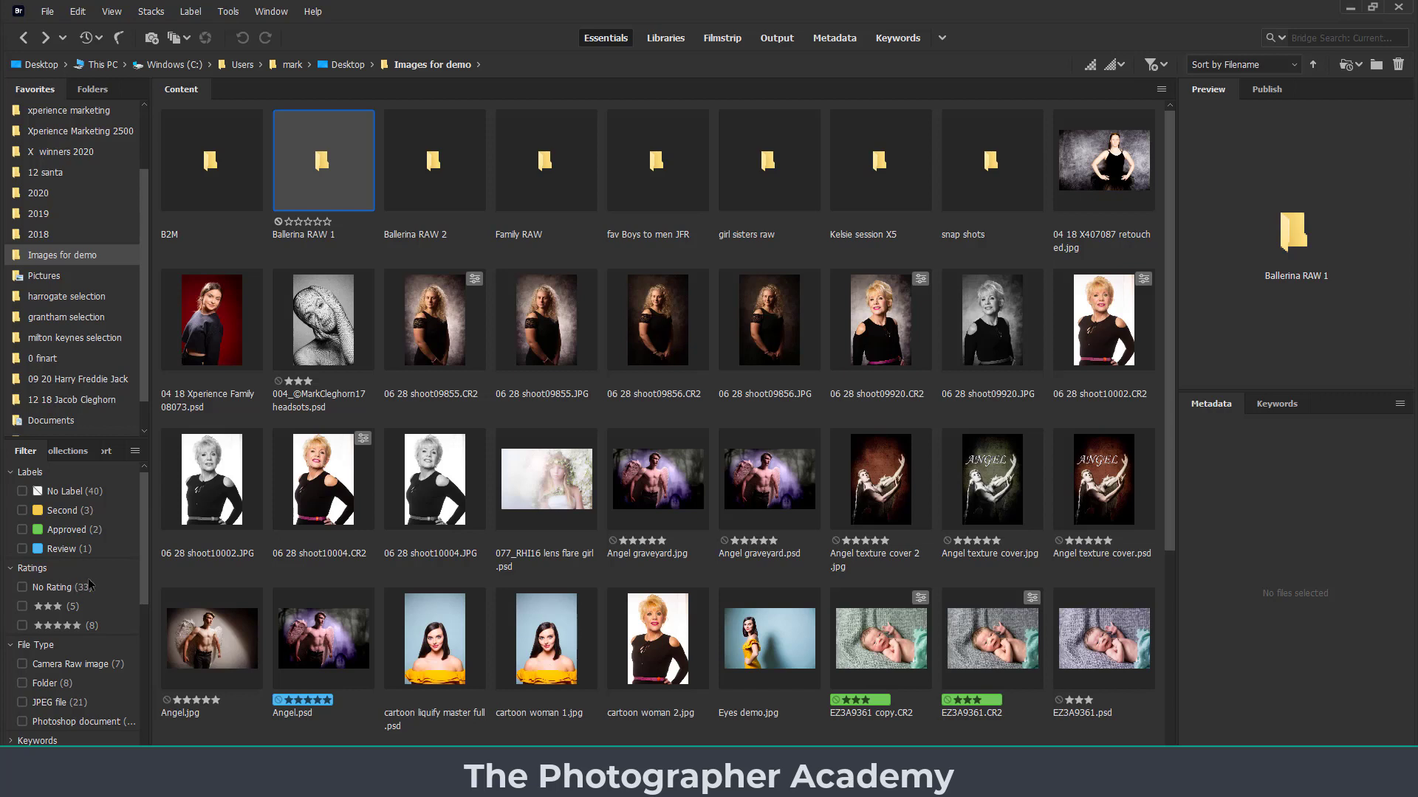
- Filter the Images for demo folder to five-star images and enlarge the thumbnails to four per row
{"action": "left_click", "coordinate": [74, 627]}
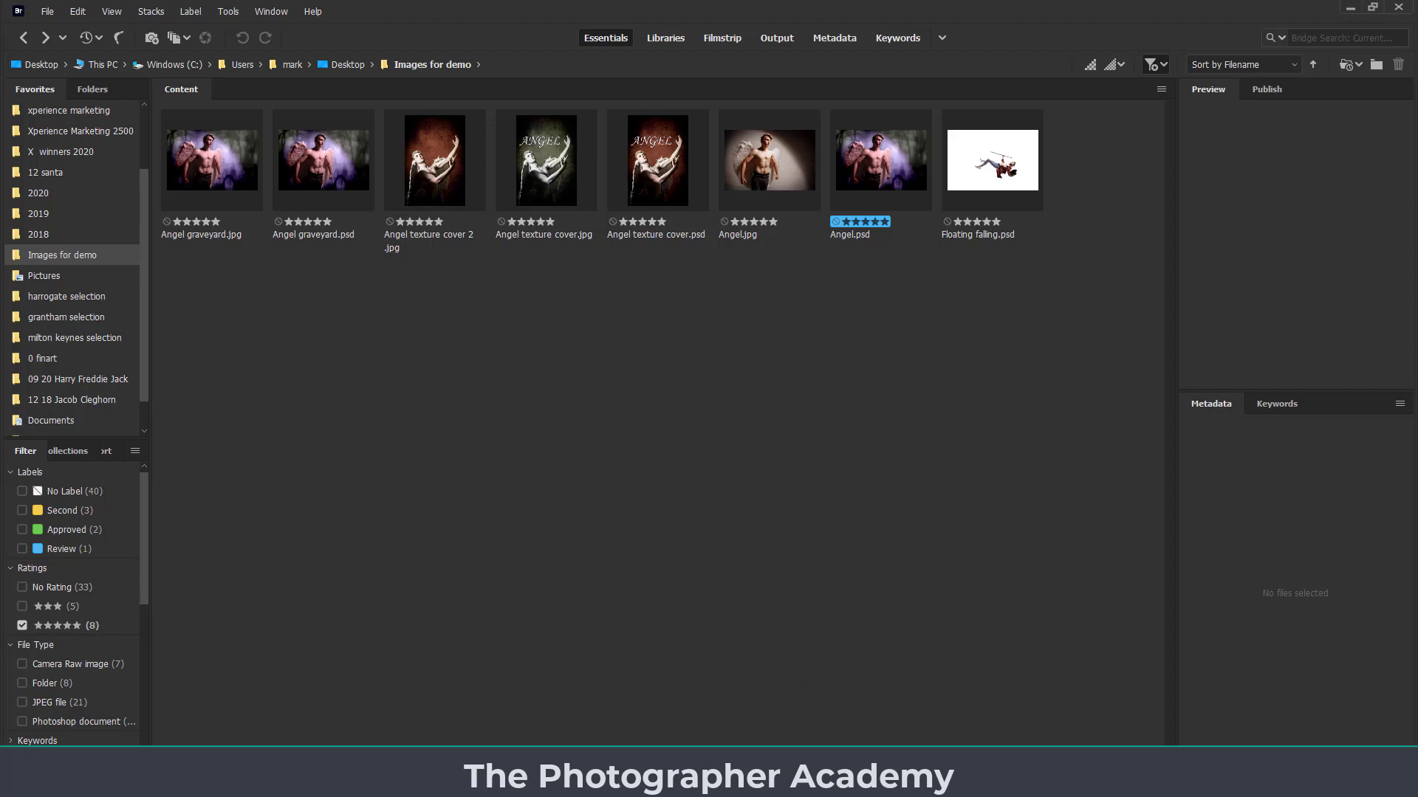
{"action": "key", "text": "ctrl+equal"}
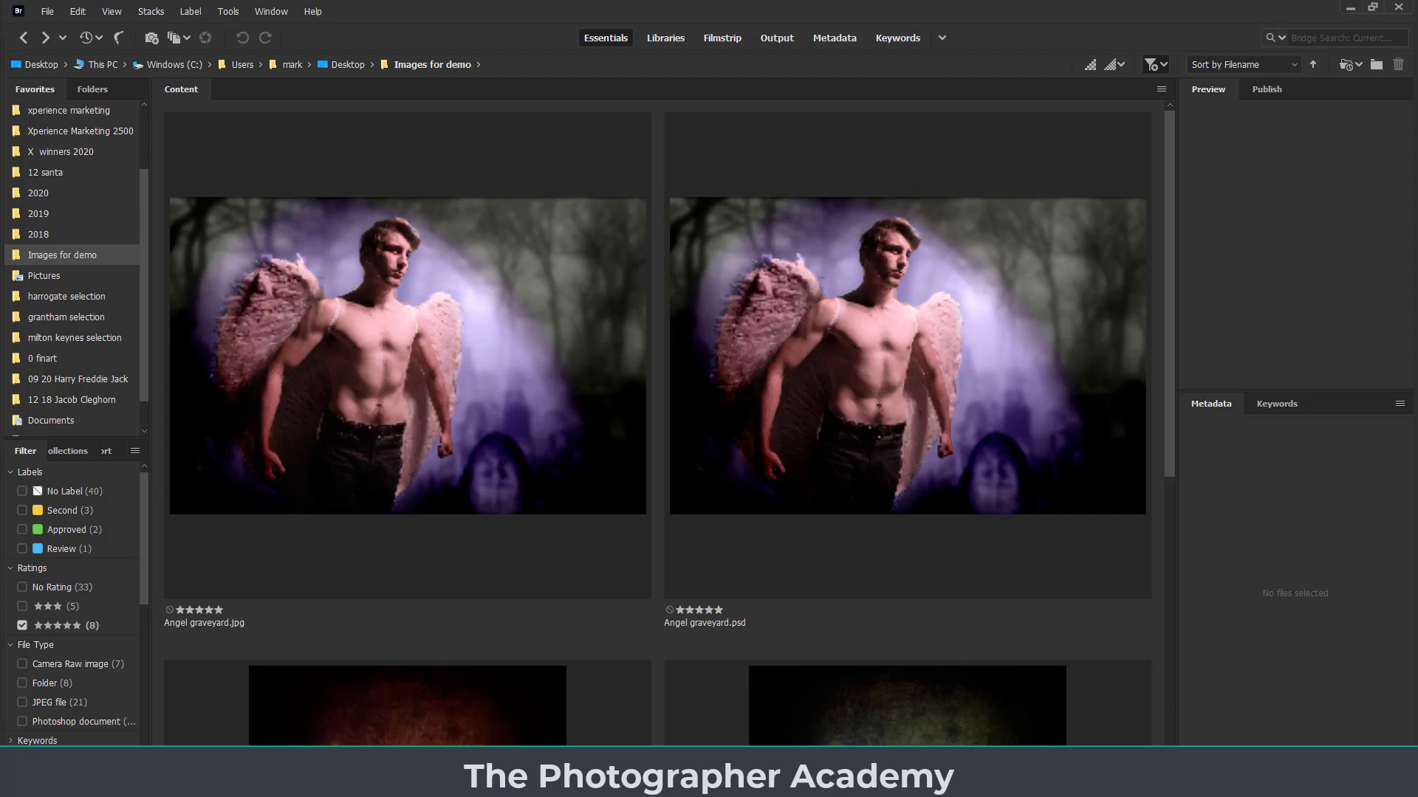
{"action": "key", "text": "ctrl+minus"}
{"action": "key", "text": "ctrl+equal"}
{"action": "key", "text": "ctrl+minus"}
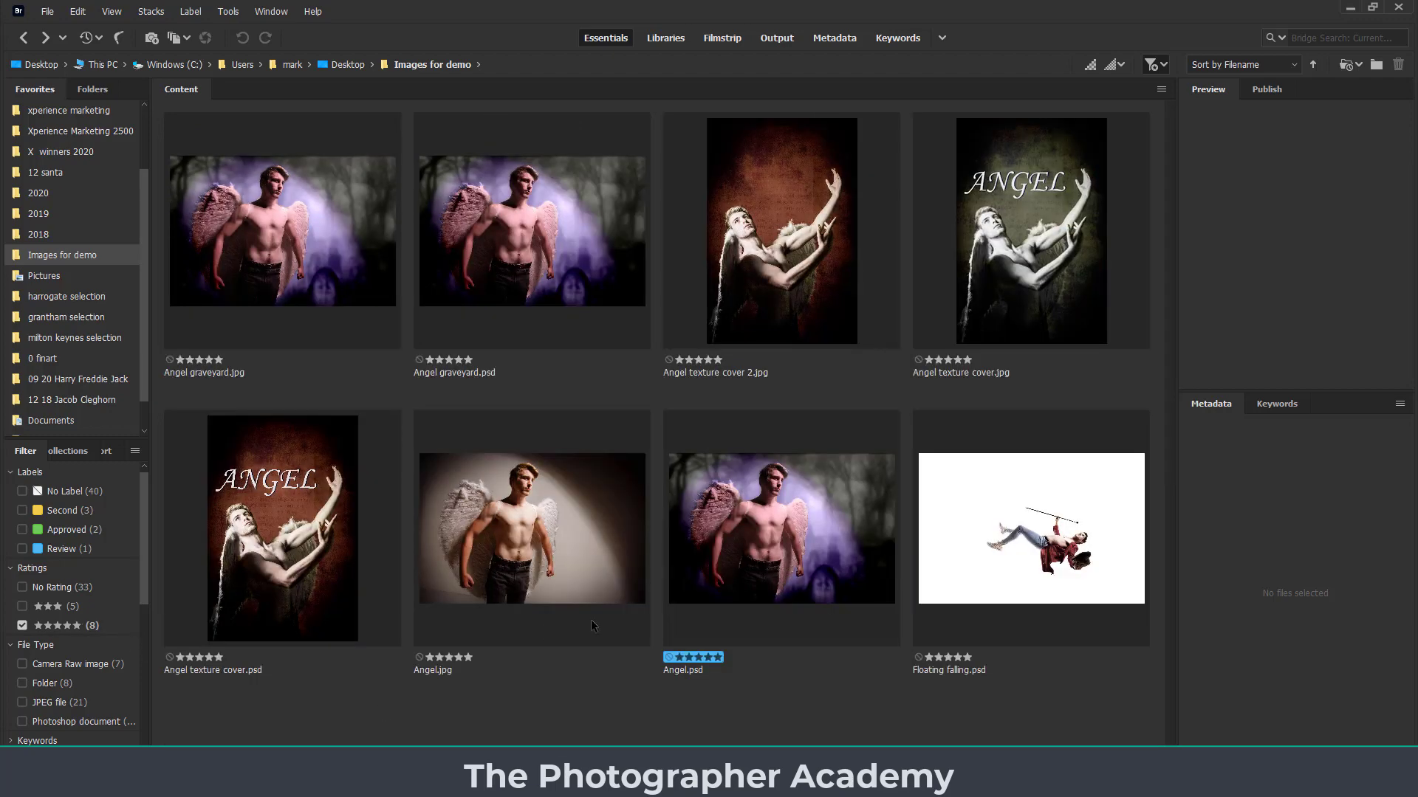
- Extend the ratings filter to include three-star images along with the five-star ones
{"action": "left_click", "coordinate": [22, 607]}
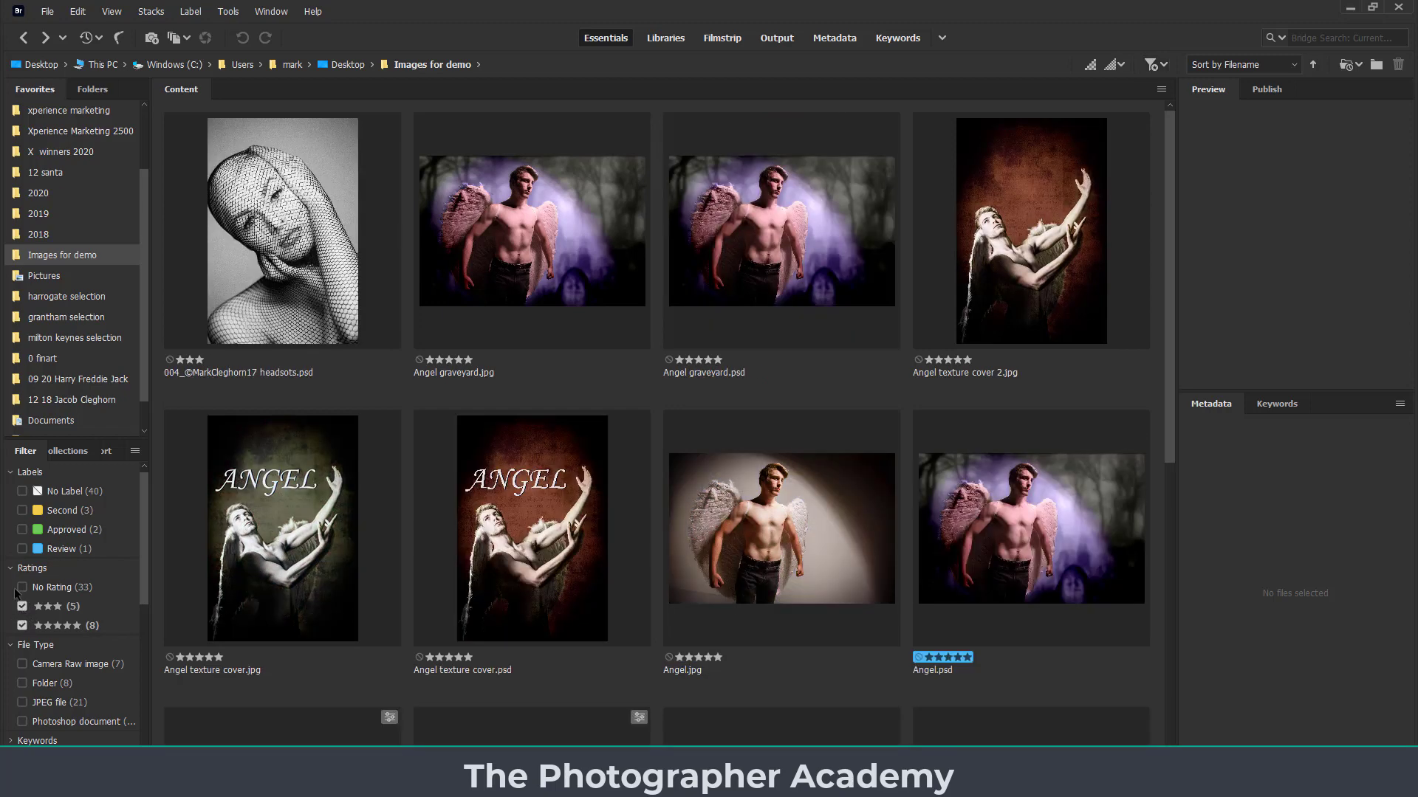
{"action": "left_click", "coordinate": [22, 625]}
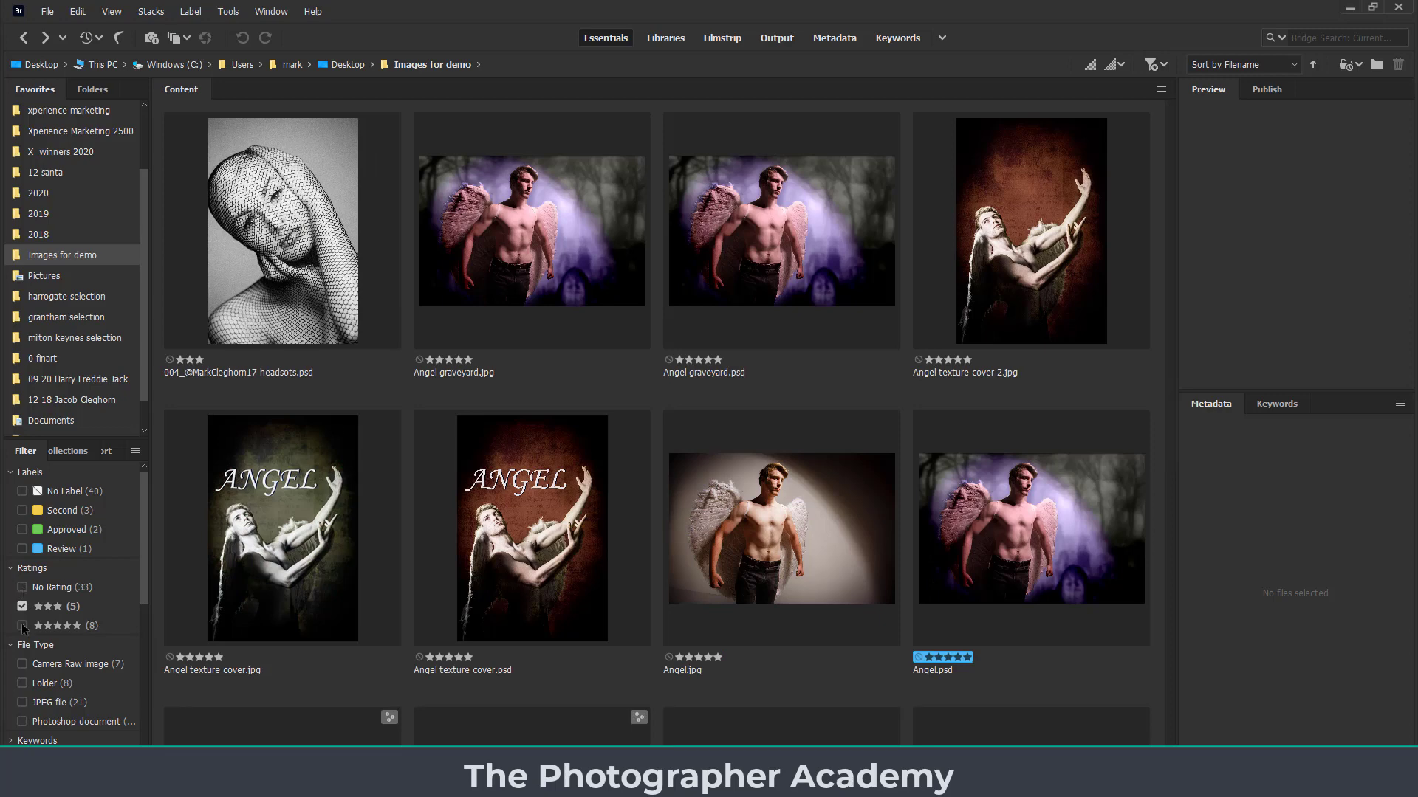
{"action": "left_click", "coordinate": [23, 626]}
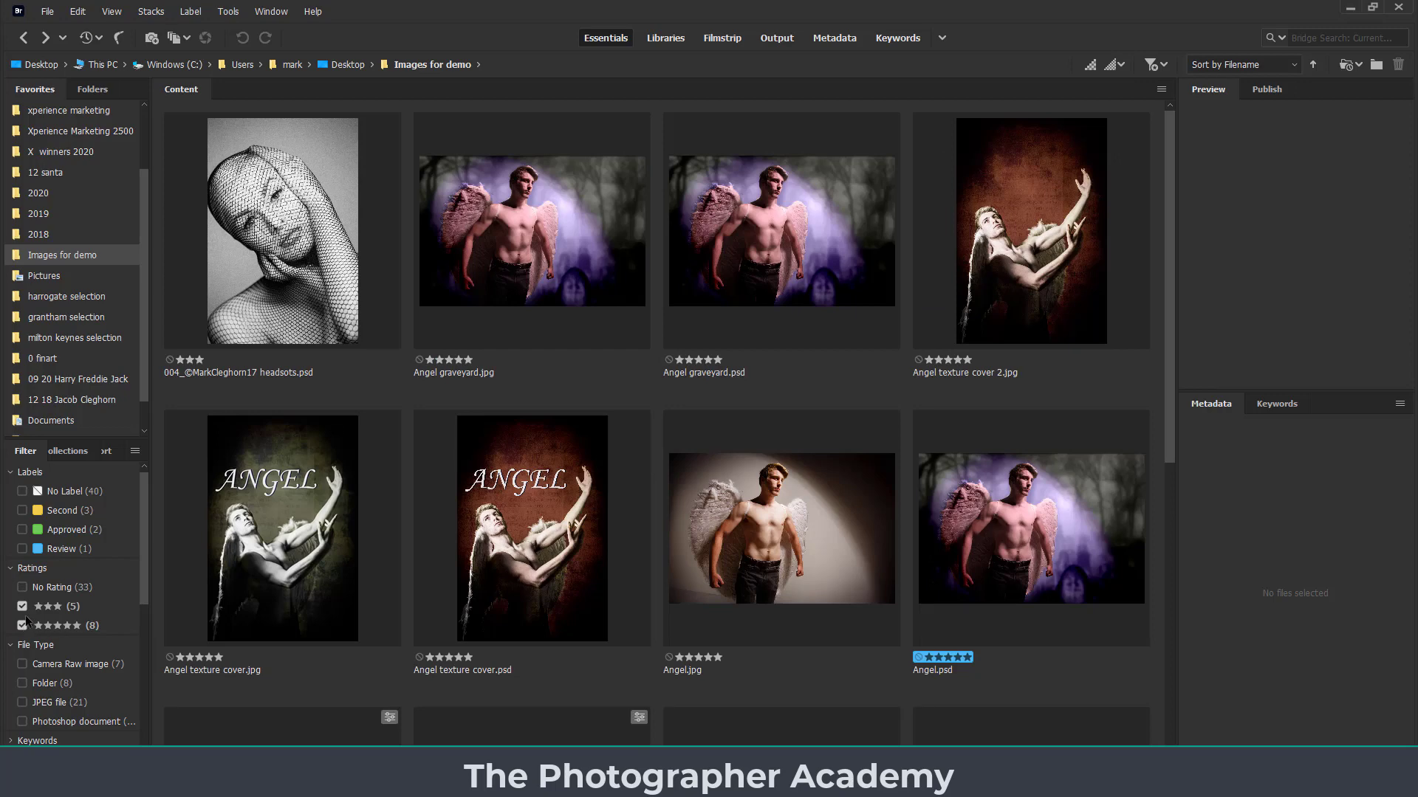
- Rate the black-and-white portrait with the net pattern five stars and select Angel graveyard.jpg
{"action": "left_click", "coordinate": [257, 247]}
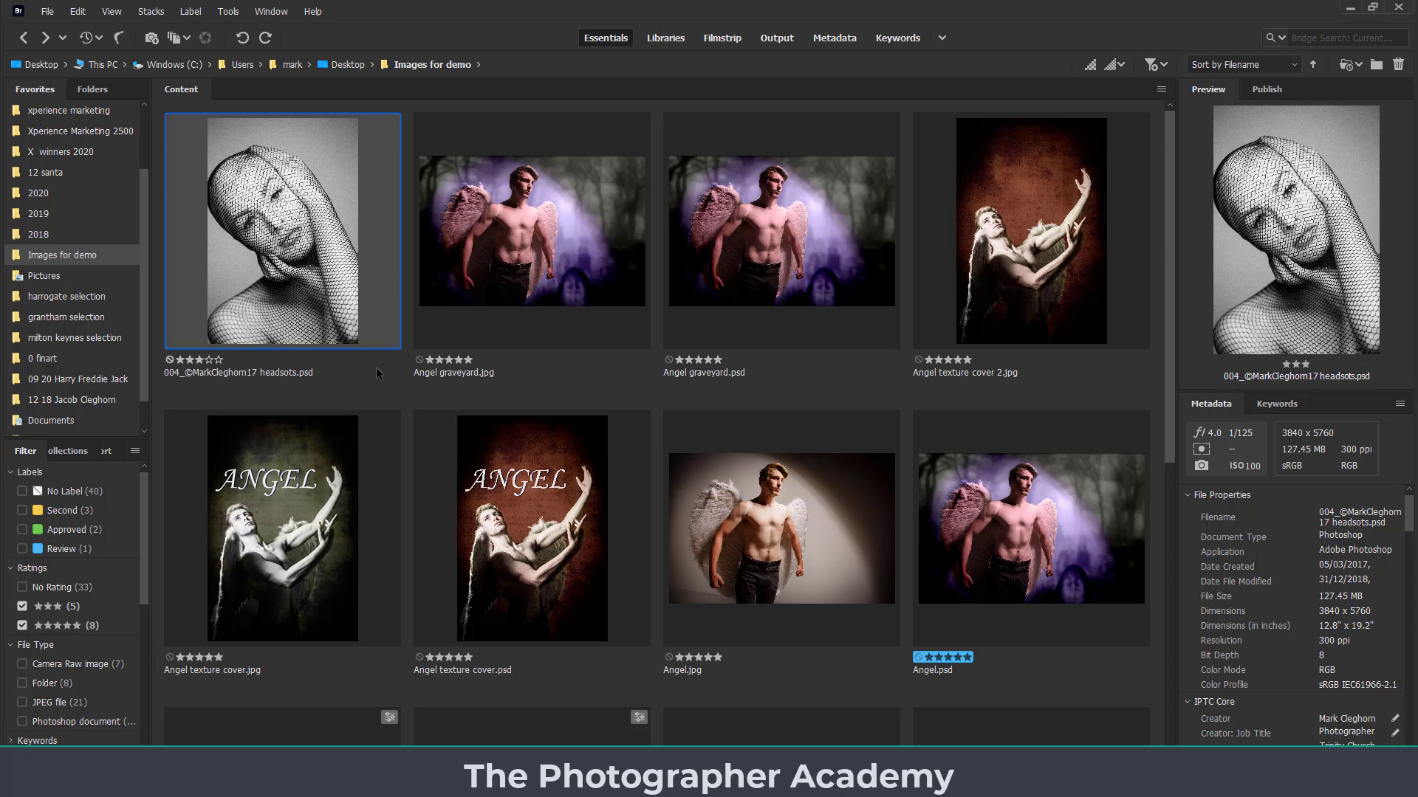
{"action": "left_click", "coordinate": [513, 226]}
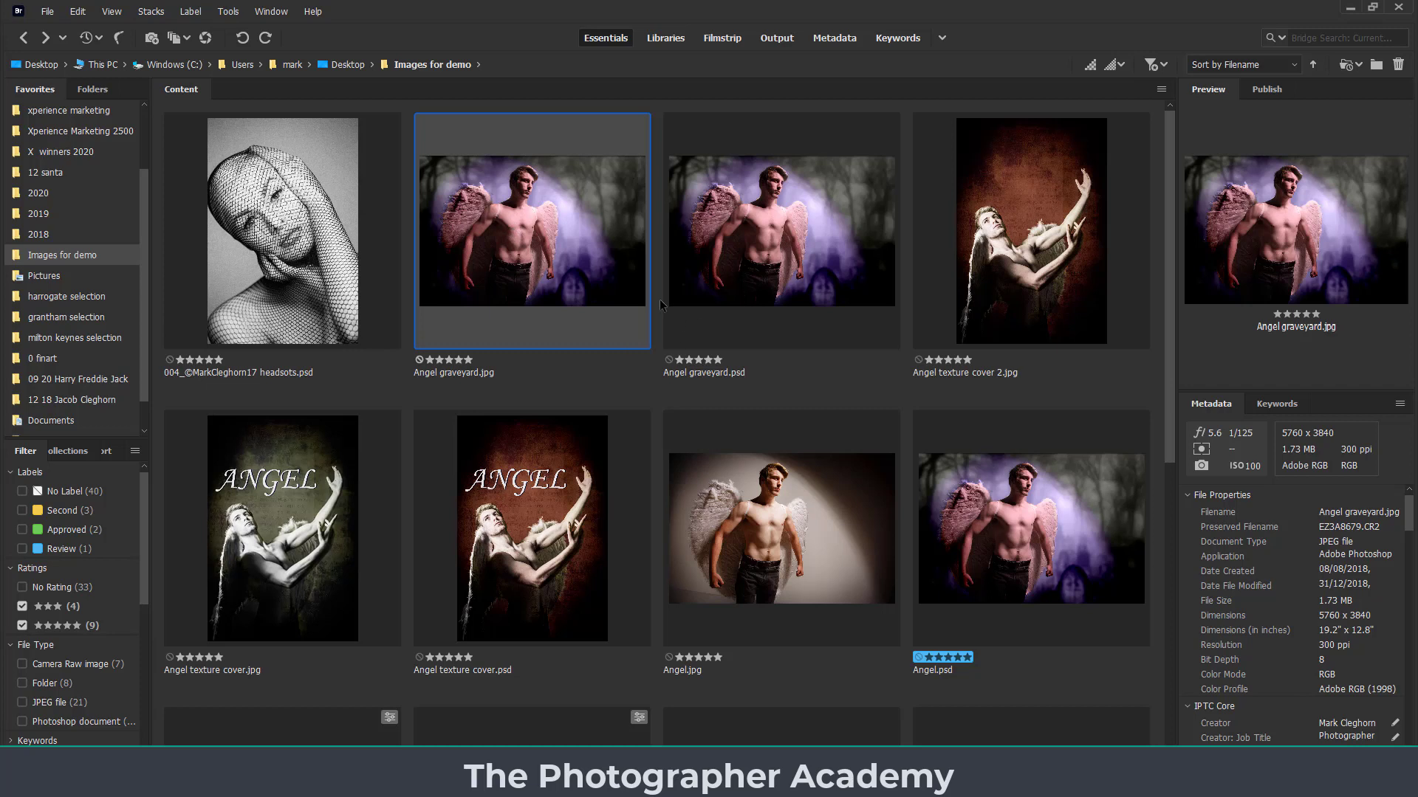
- Preview Angel graveyard.psd and Angel.psd, and open Angel.psd in Photoshop
{"action": "left_click", "coordinate": [742, 262]}
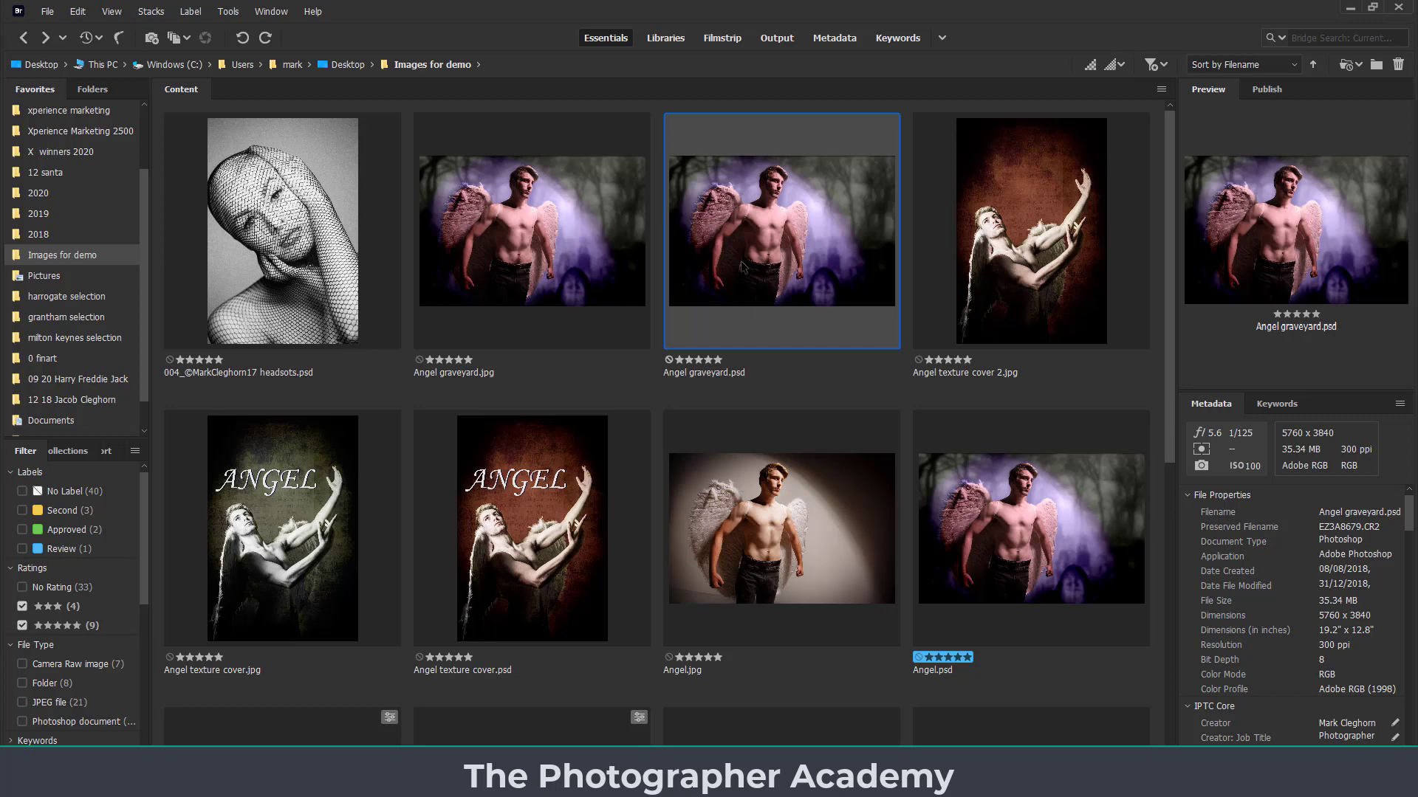
{"action": "left_click", "coordinate": [1065, 544]}
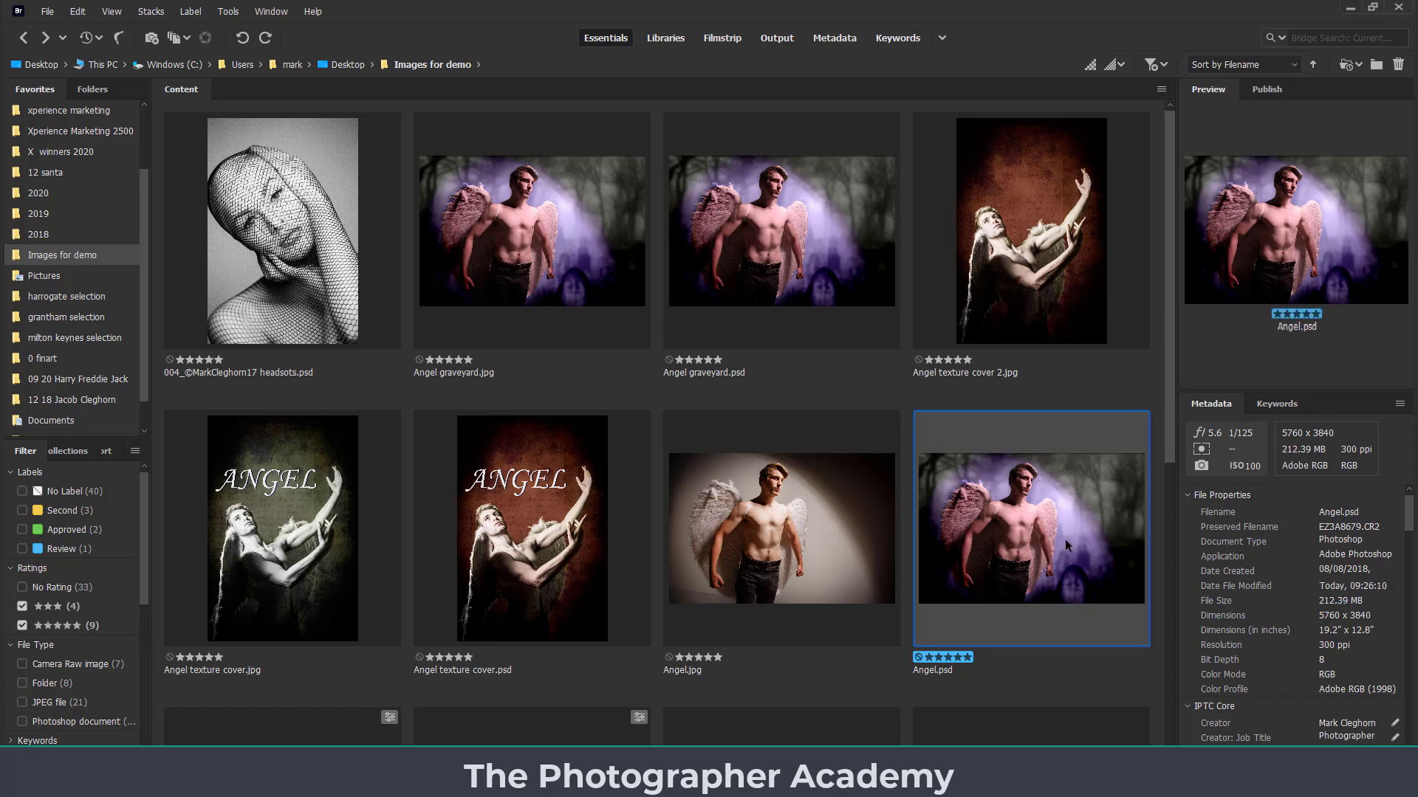
{"action": "double_click", "coordinate": [1064, 539]}
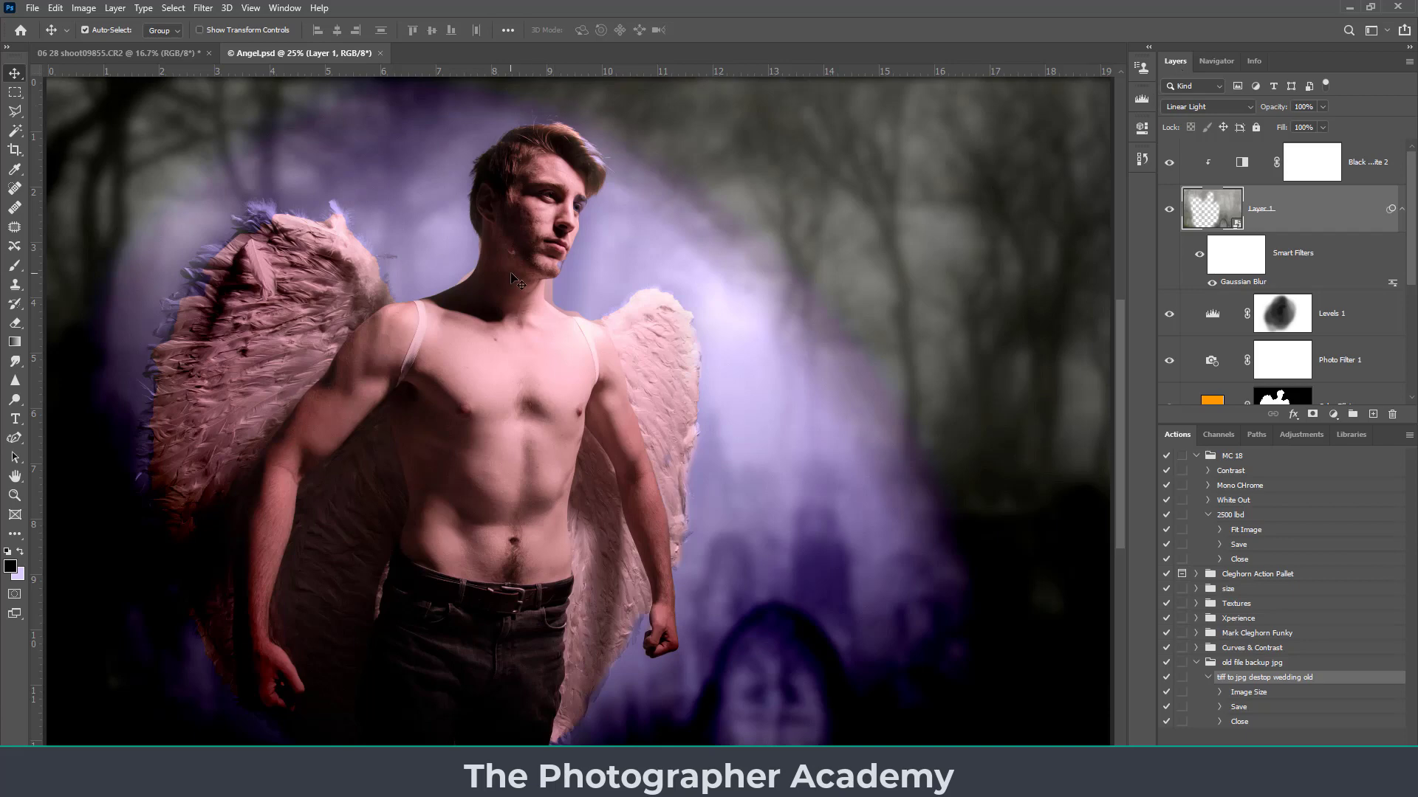
- Select the Color Fill 1 layer in Angel.psd, float the Layers panel over the image and widen it to fit the full layer names
{"action": "scroll", "coordinate": [524, 274], "scroll_direction": "up", "scroll_amount": 5}
{"action": "scroll", "coordinate": [521, 274], "scroll_direction": "up", "scroll_amount": 4}
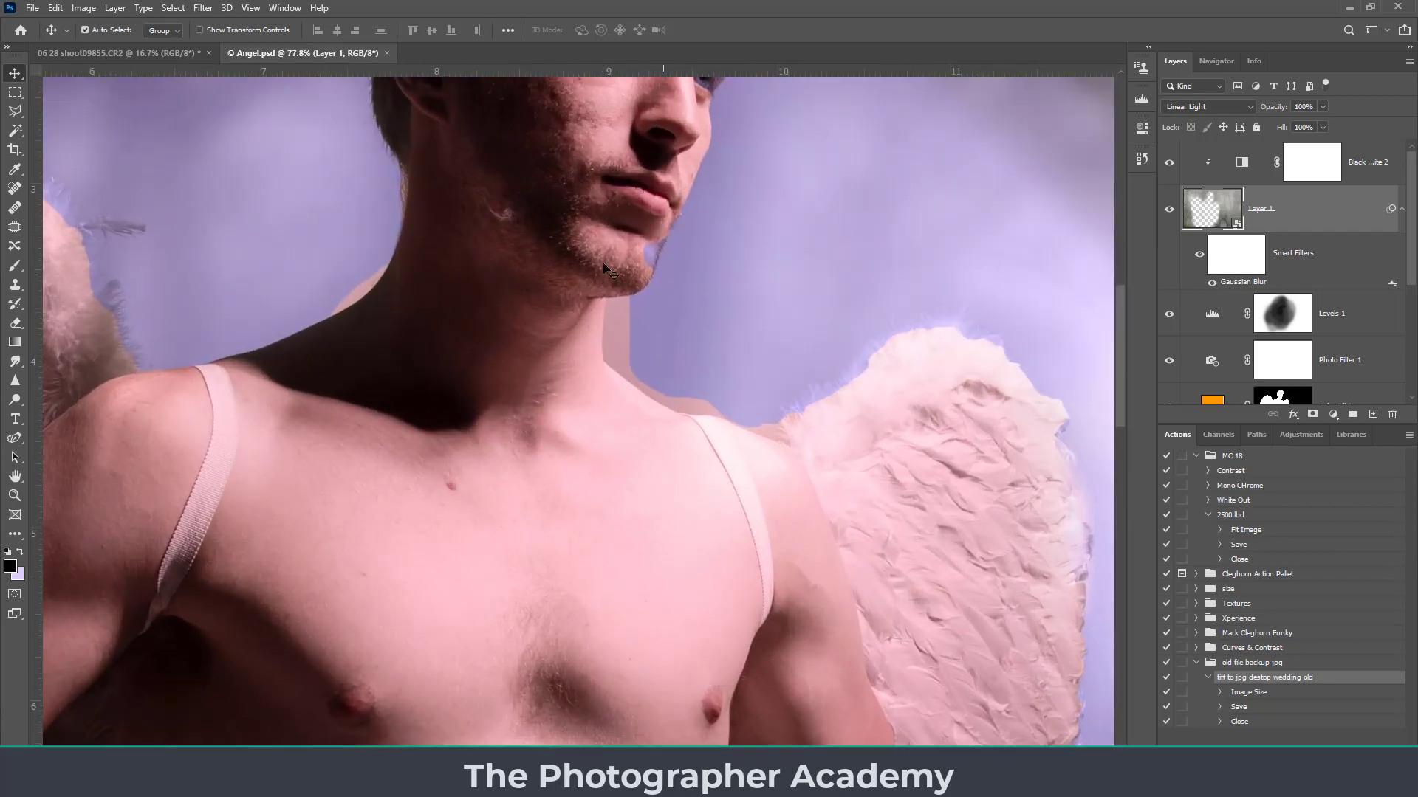
{"action": "left_click", "coordinate": [643, 254]}
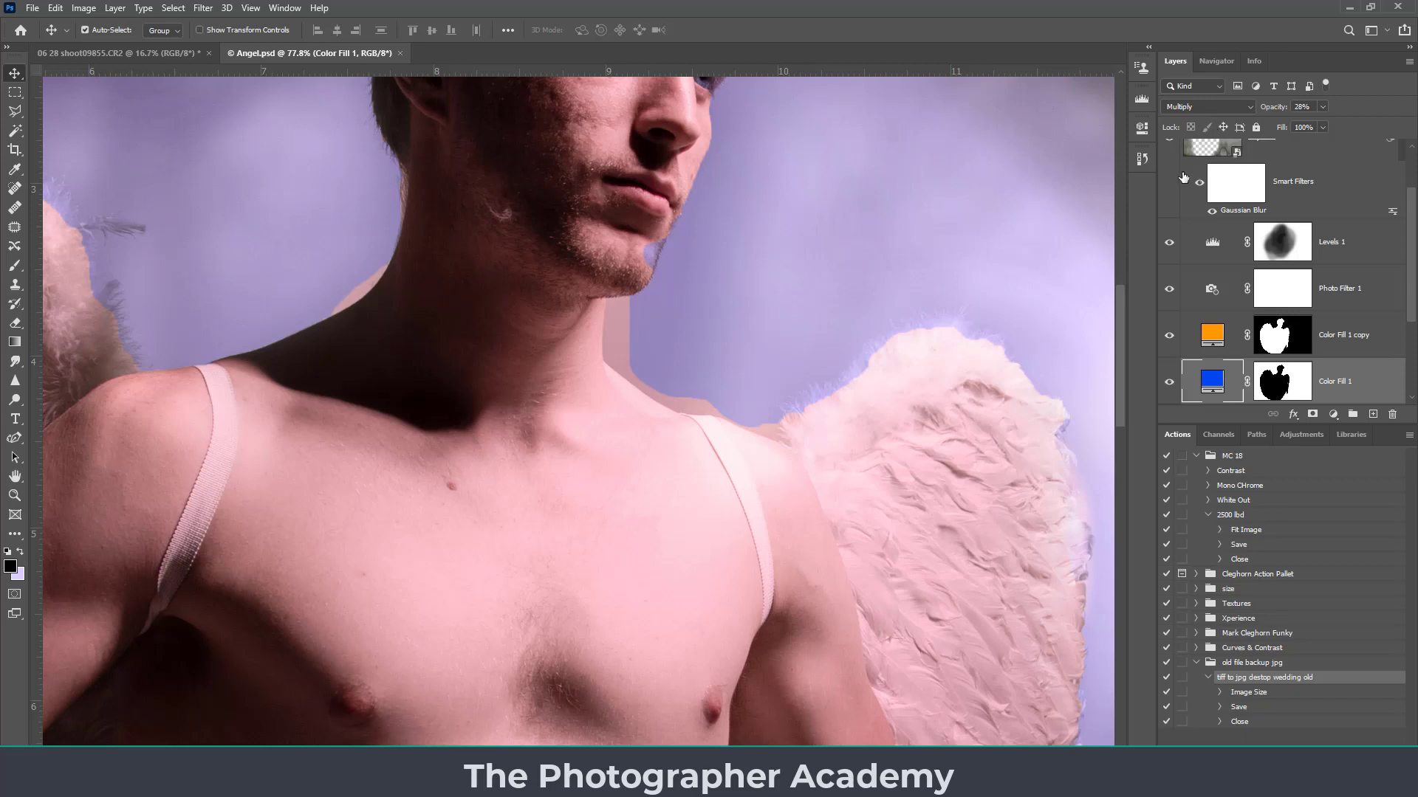
{"action": "left_click_drag", "start_coordinate": [1179, 65], "coordinate": [808, 64]}
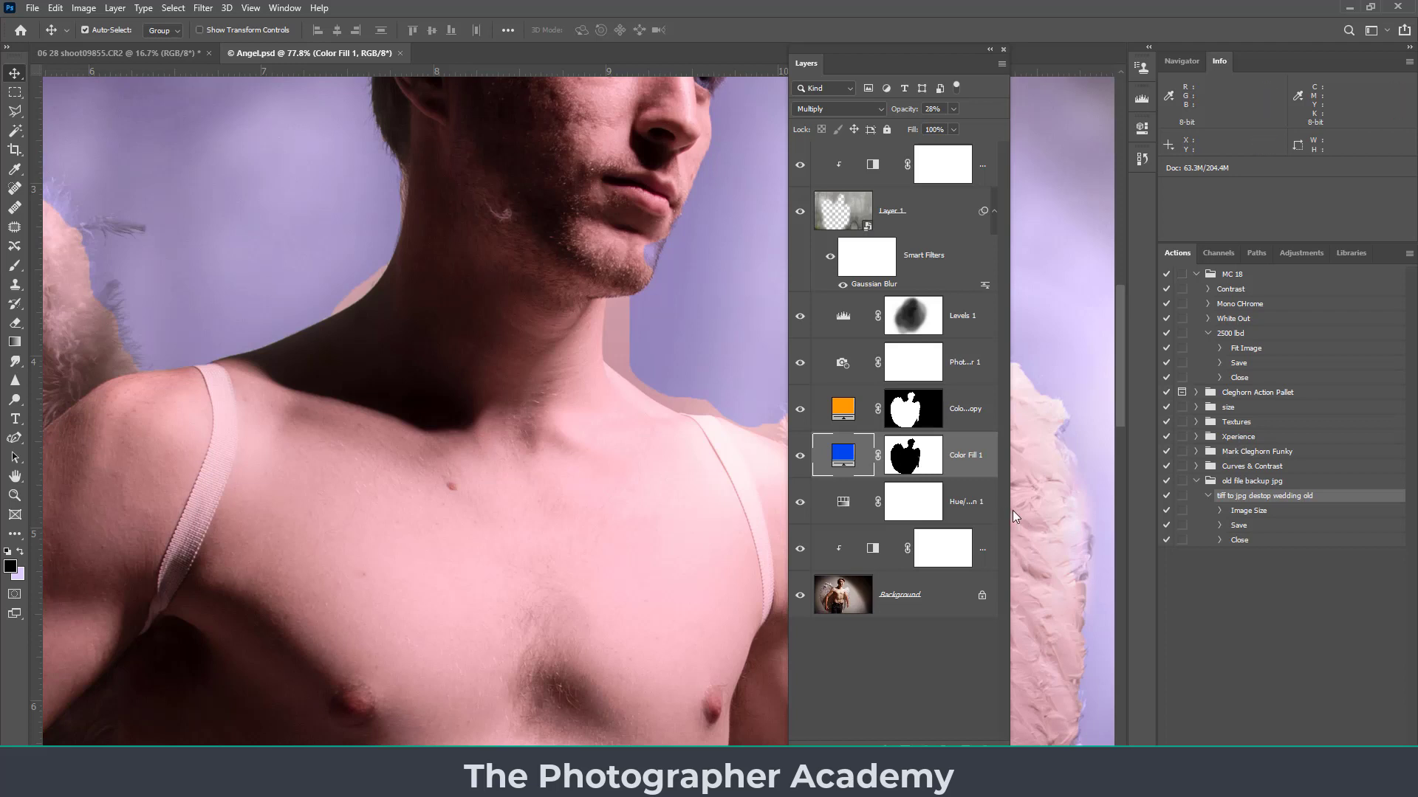
{"action": "left_click_drag", "start_coordinate": [1009, 512], "coordinate": [1087, 507]}
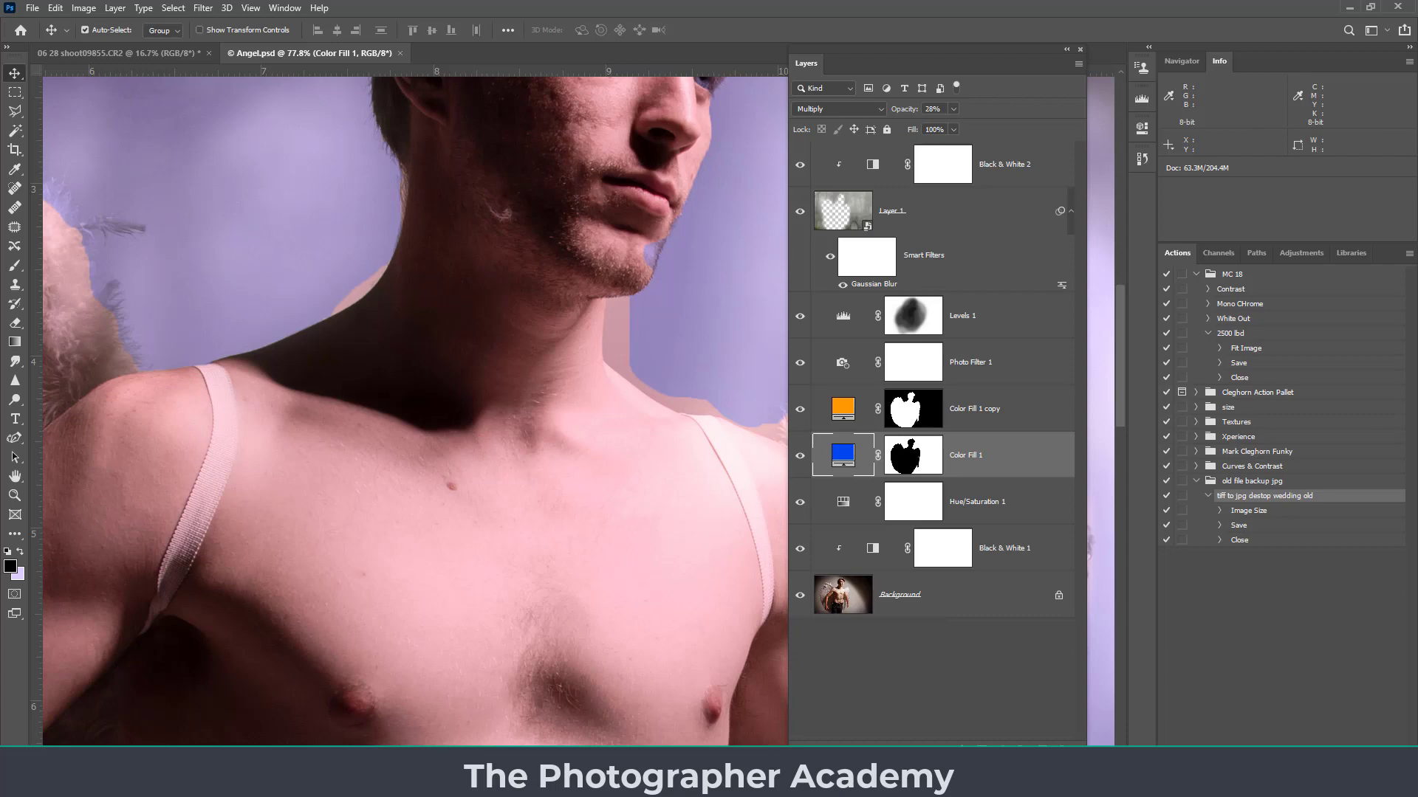
- Switch back to Bridge and open Angel.jpg in Photoshop
{"action": "key", "text": "alt+Tab"}
{"action": "left_click", "coordinate": [804, 501]}
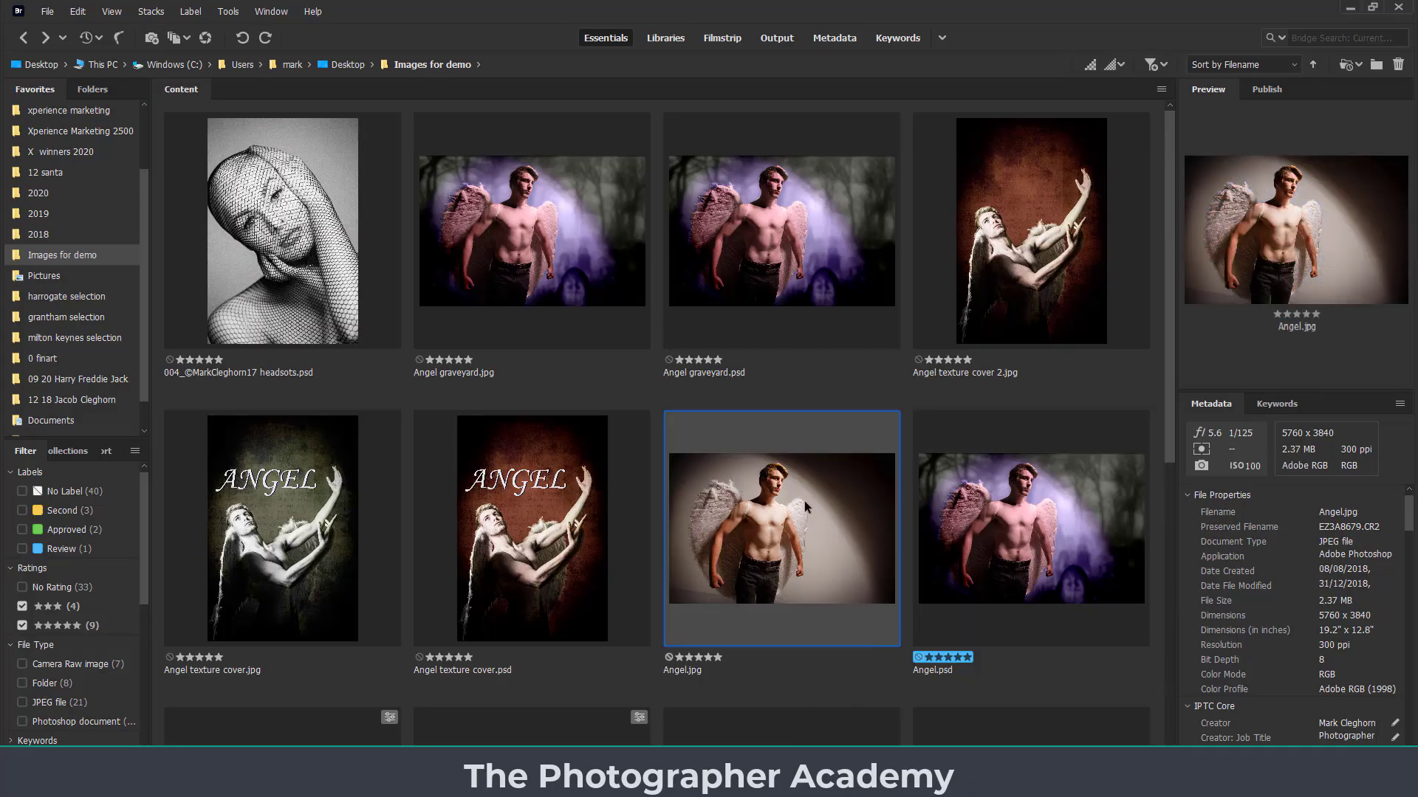
{"action": "double_click", "coordinate": [800, 499]}
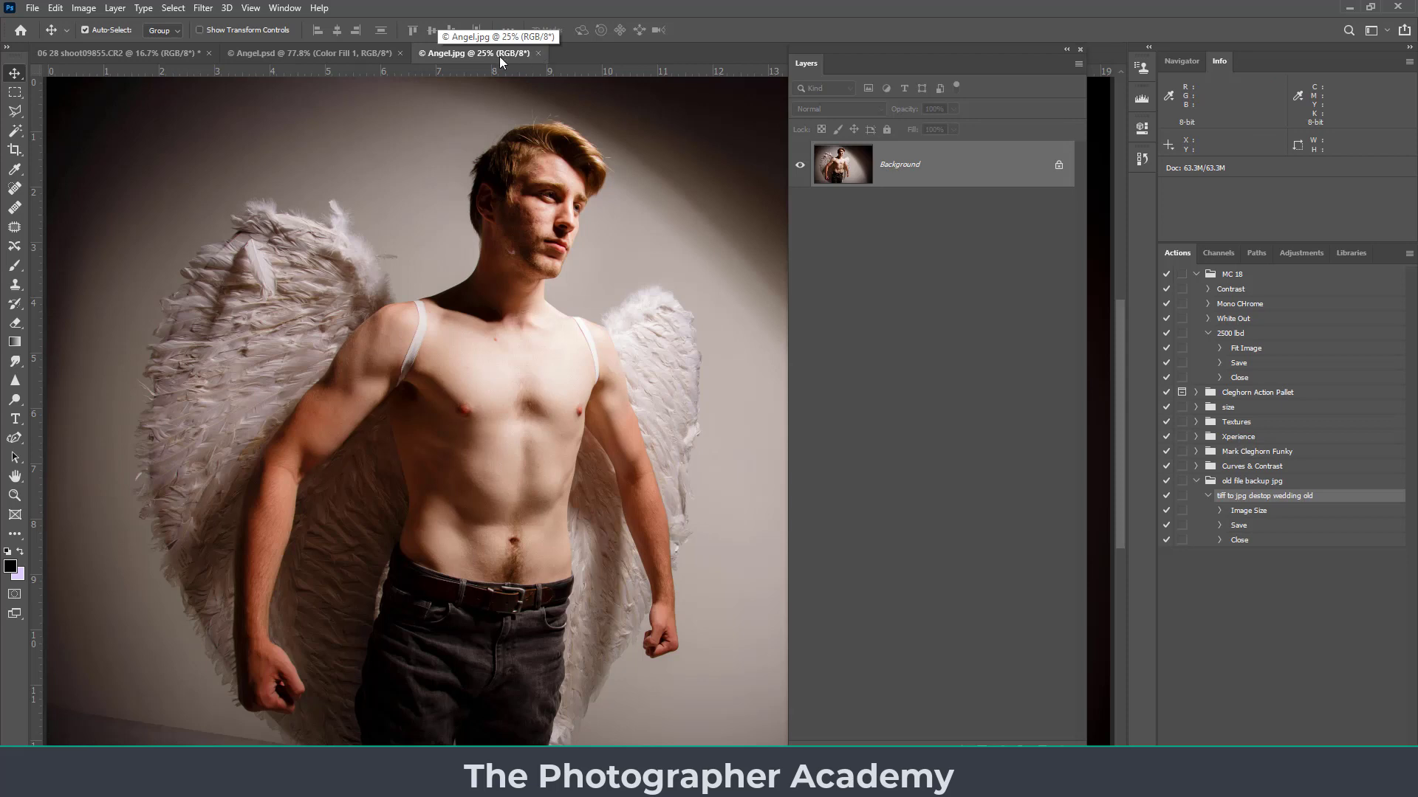
- Float Angel.jpg in its own narrower window over Angel.psd and dock the Layers panel back beside Navigator and Info
{"action": "left_click", "coordinate": [342, 49]}
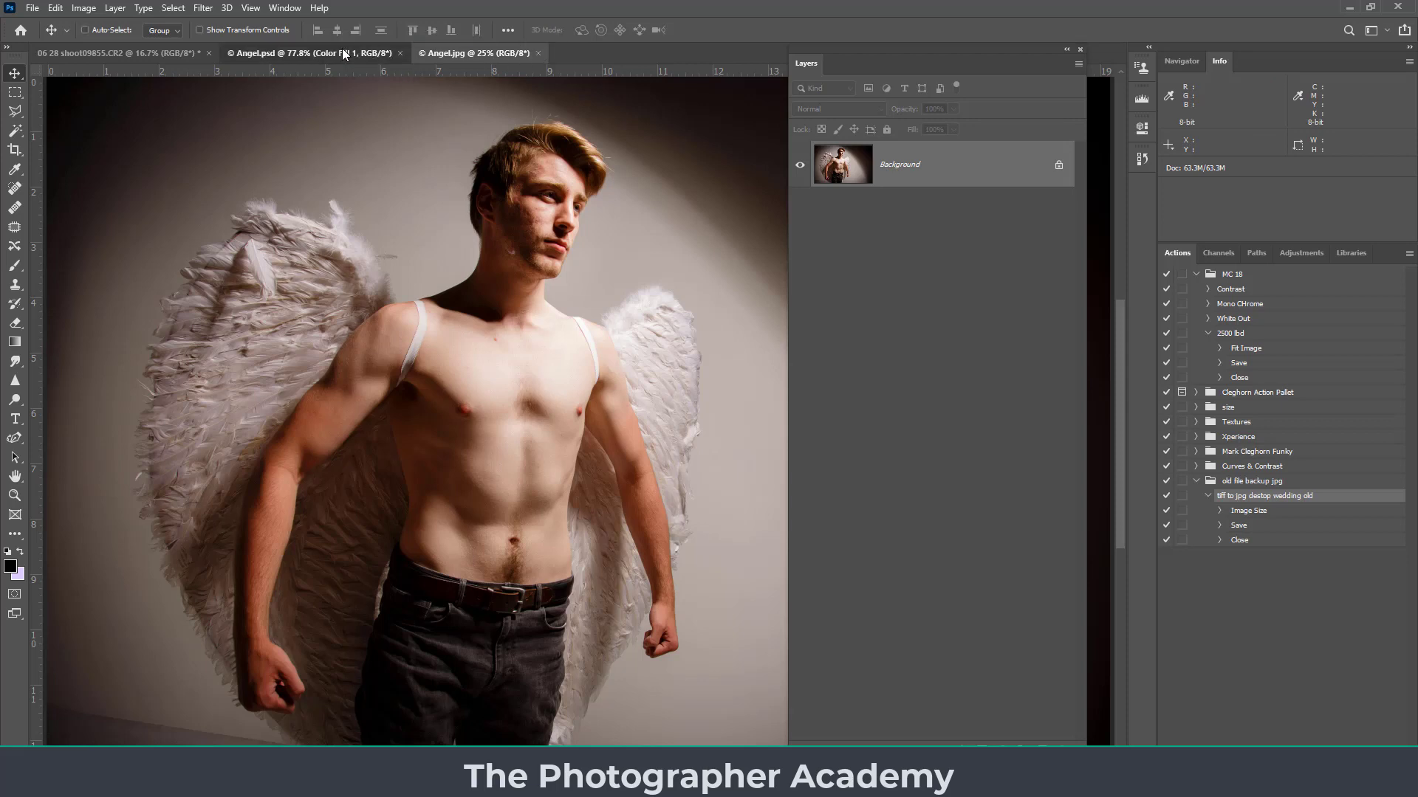
{"action": "left_click", "coordinate": [438, 55]}
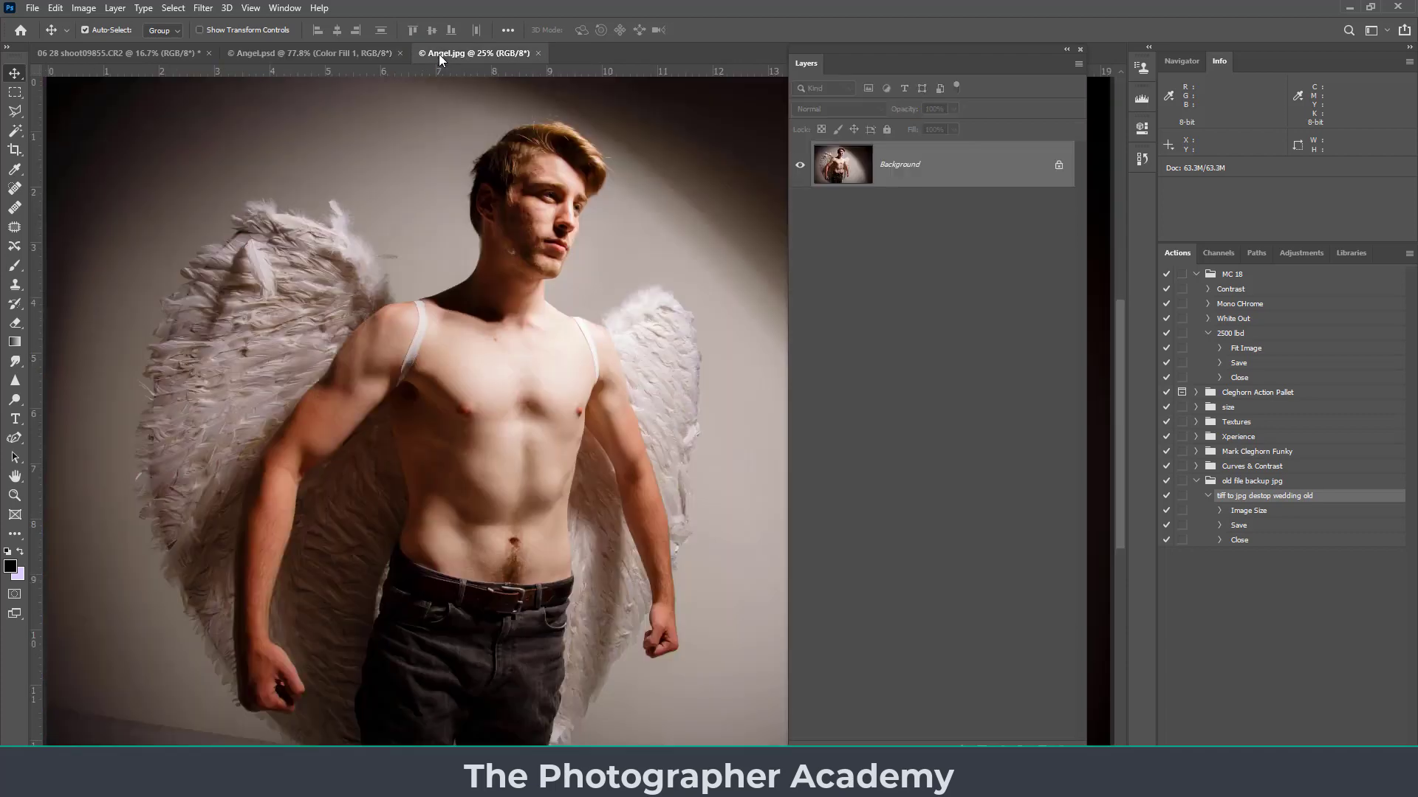
{"action": "left_click_drag", "start_coordinate": [439, 51], "coordinate": [323, 130]}
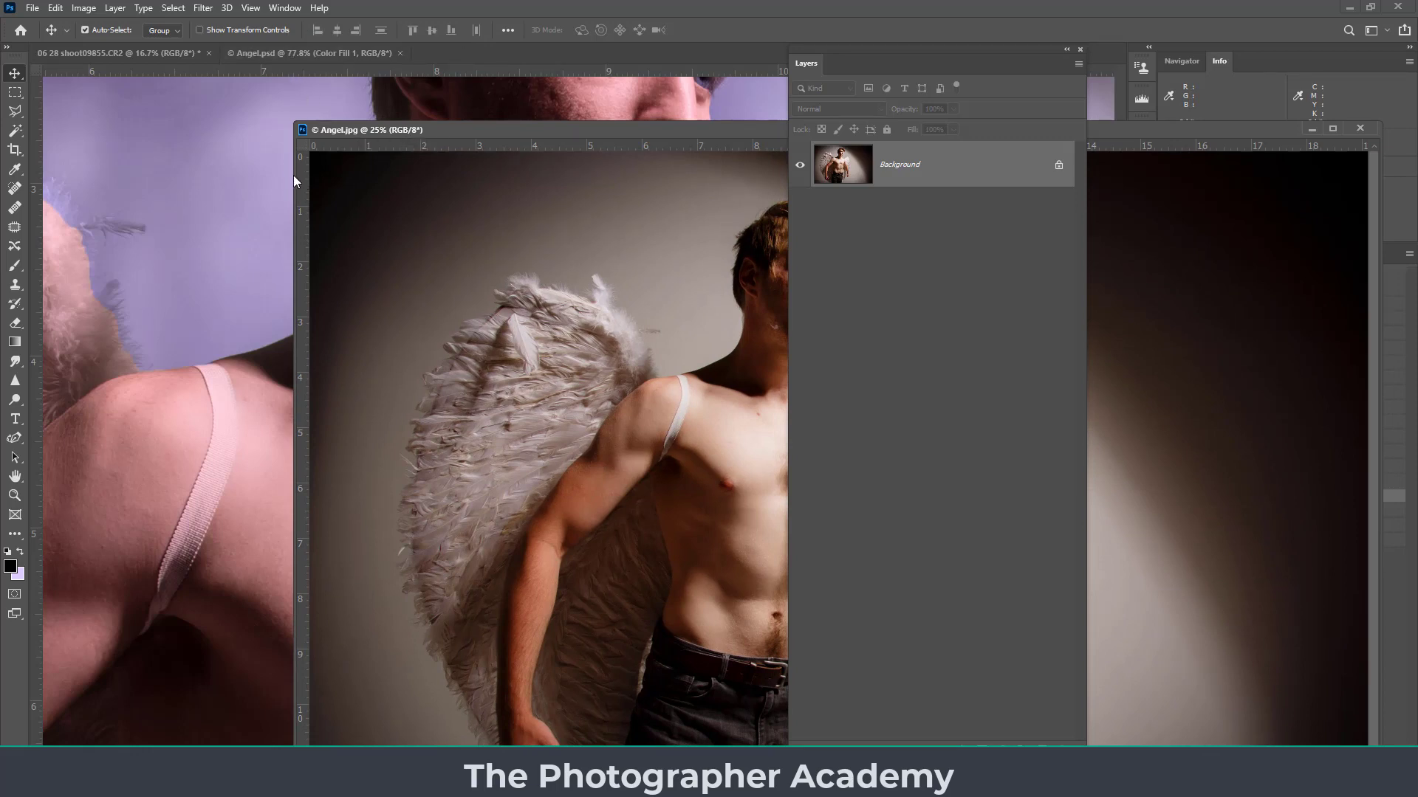
{"action": "left_click_drag", "start_coordinate": [293, 175], "coordinate": [539, 175]}
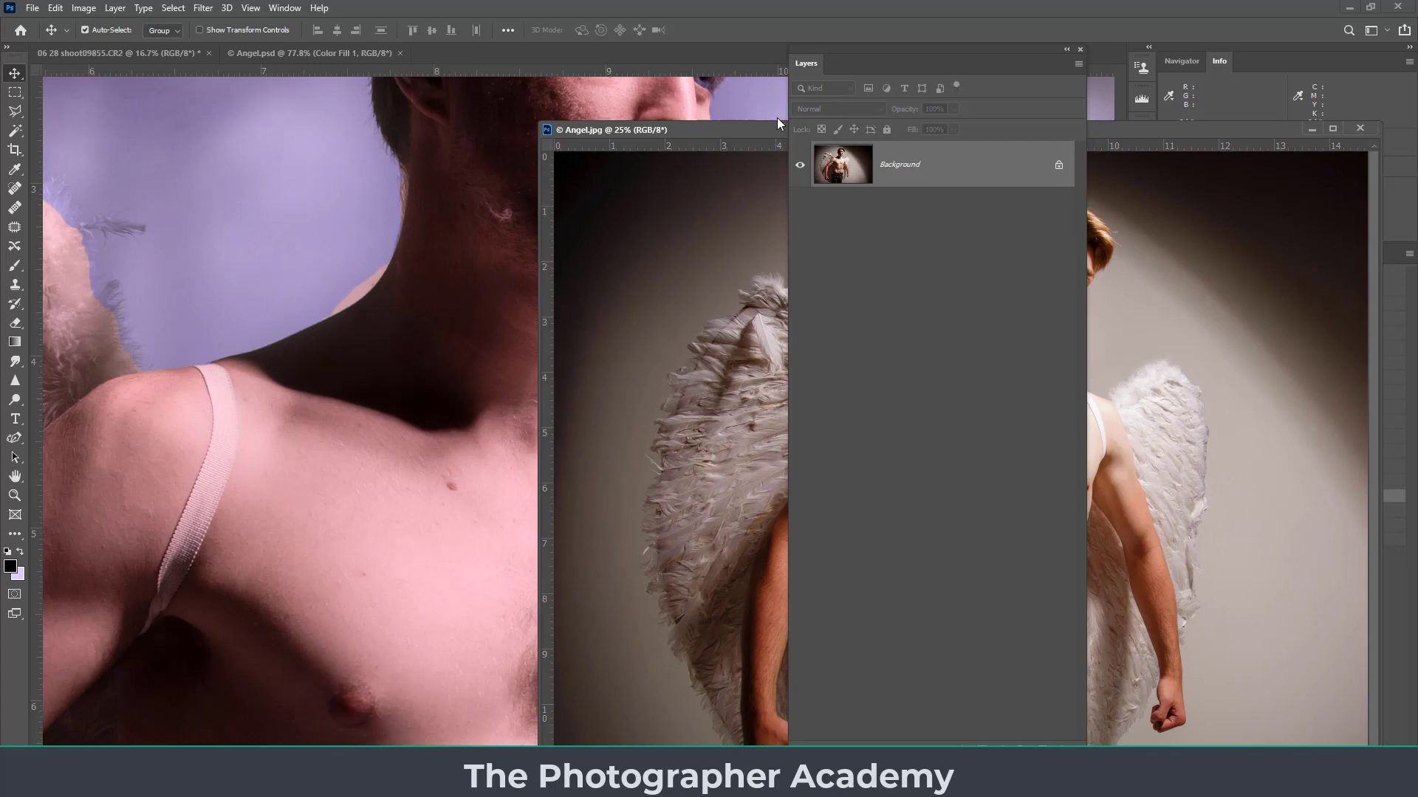
{"action": "left_click_drag", "start_coordinate": [747, 129], "coordinate": [471, 76]}
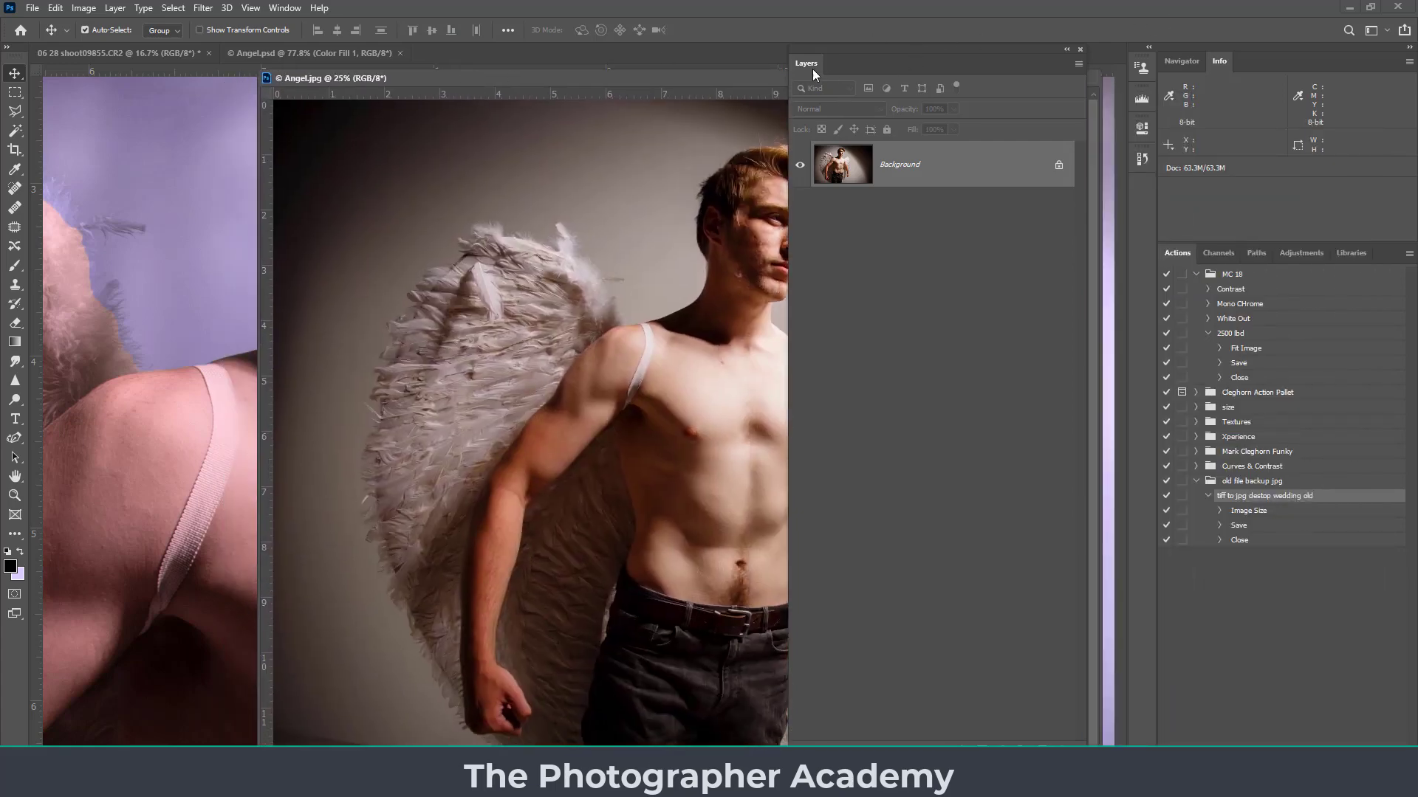
{"action": "left_click_drag", "start_coordinate": [812, 69], "coordinate": [1199, 50]}
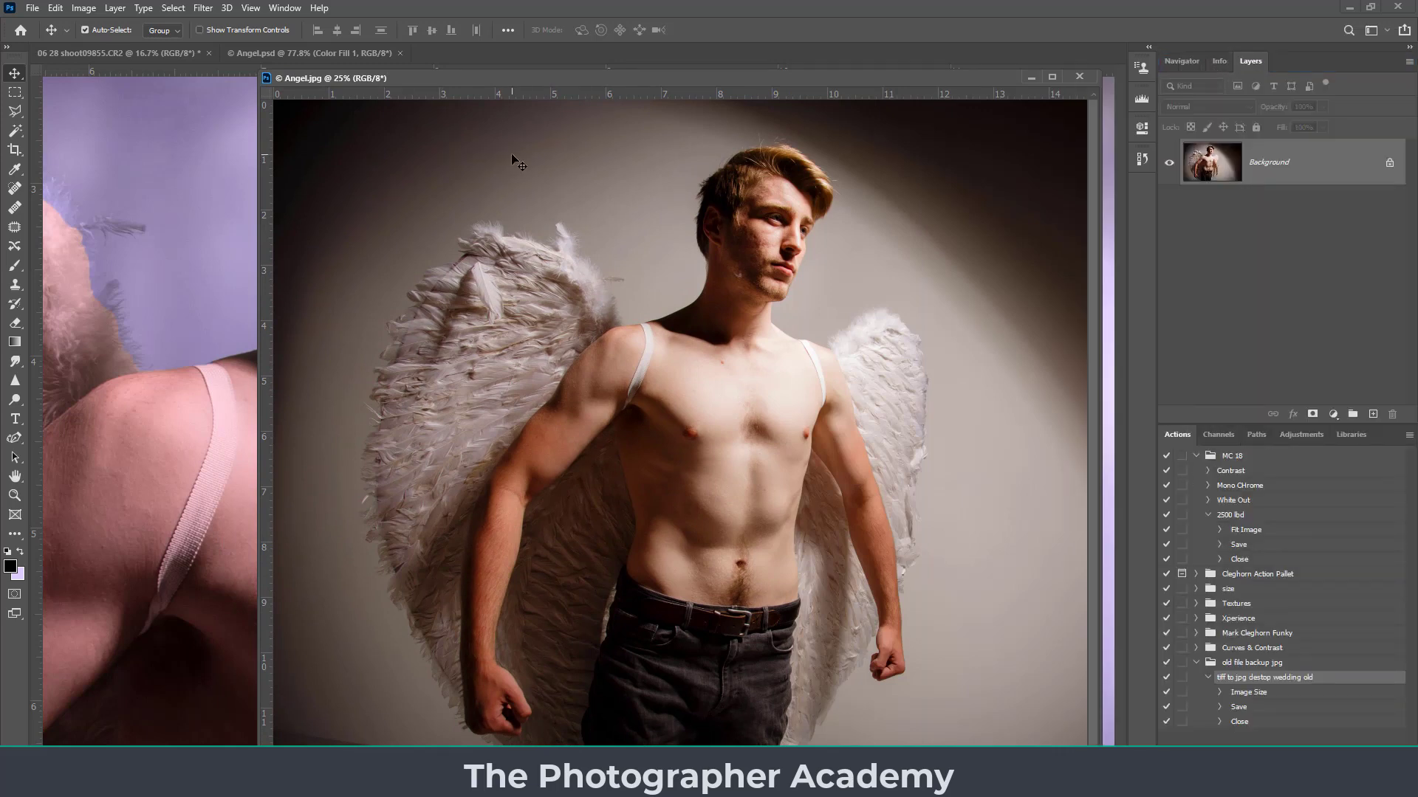
- Close the 06 28 shoot09855.CR2 document without saving its changes
{"action": "left_click", "coordinate": [94, 51]}
{"action": "left_click", "coordinate": [209, 53]}
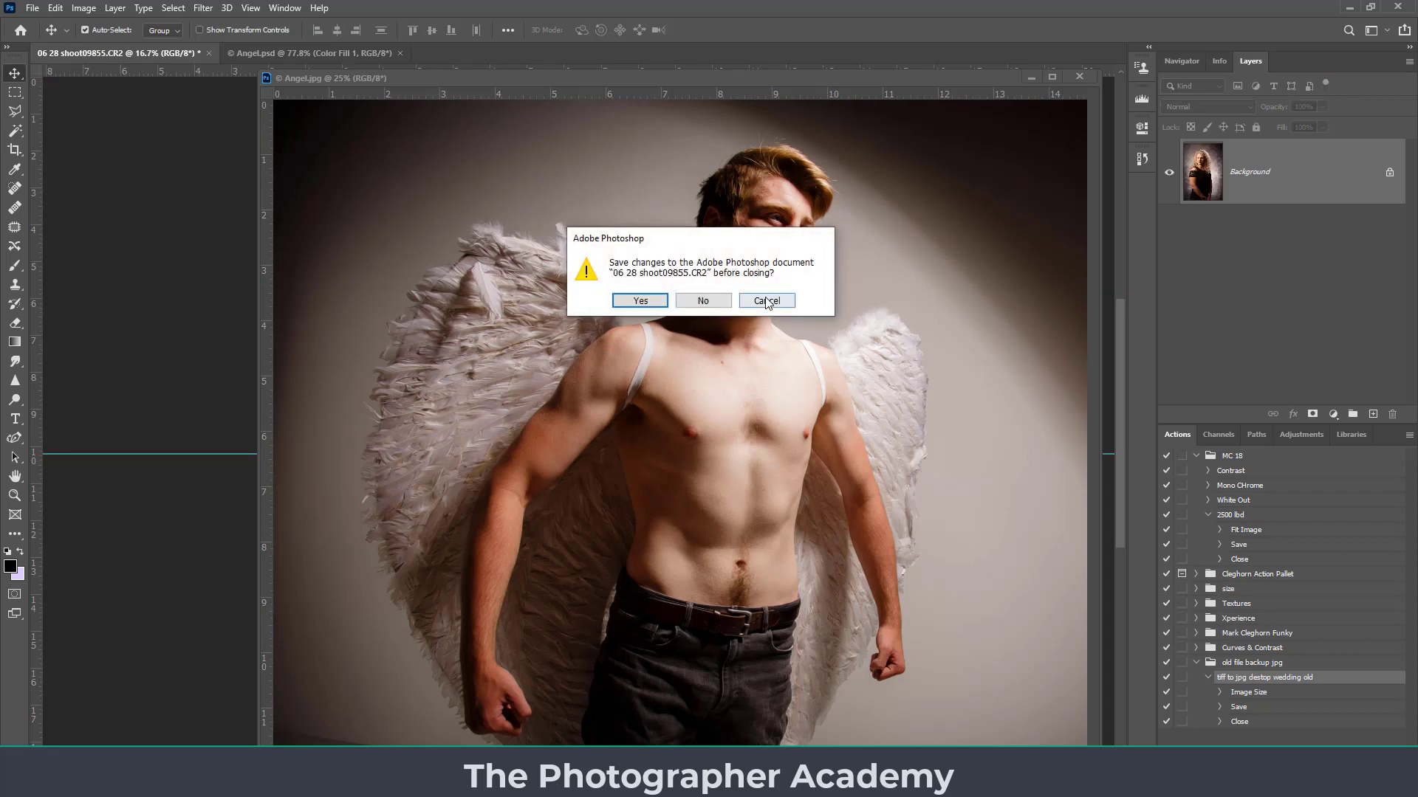
{"action": "left_click", "coordinate": [703, 301]}
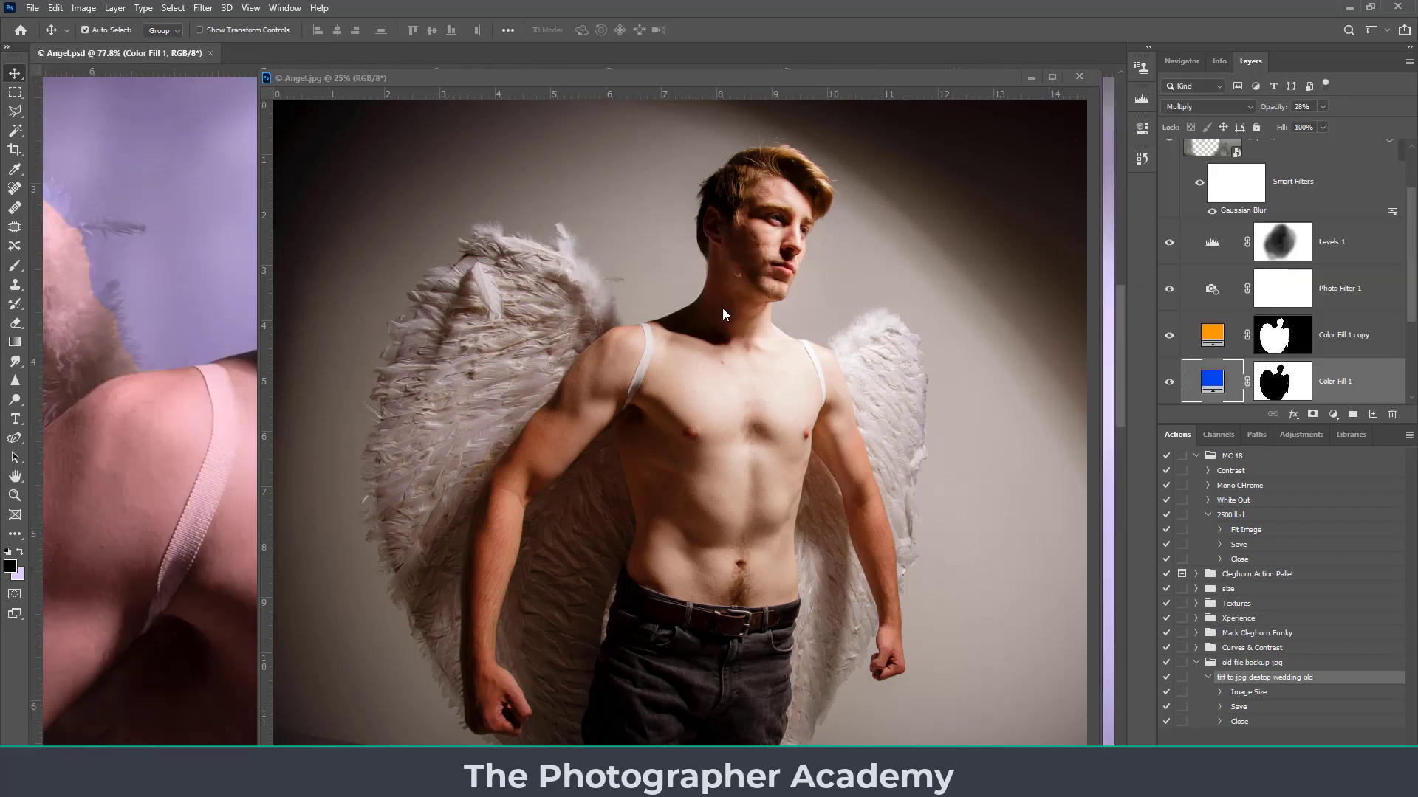
- Arrange Angel.psd and Angel.jpg side by side in the 2-up Vertical layout
{"action": "left_click", "coordinate": [286, 9]}
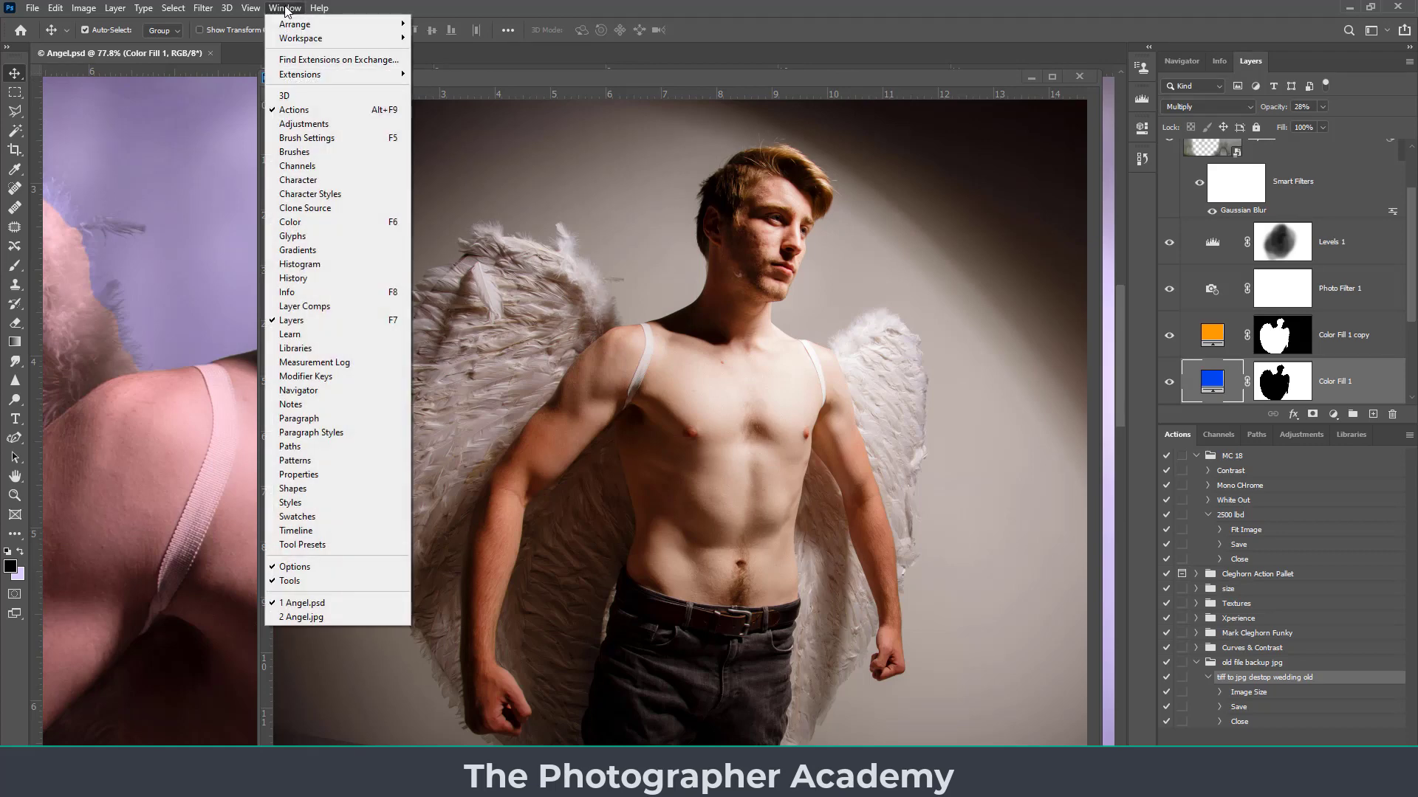
{"action": "mouse_move", "coordinate": [285, 28]}
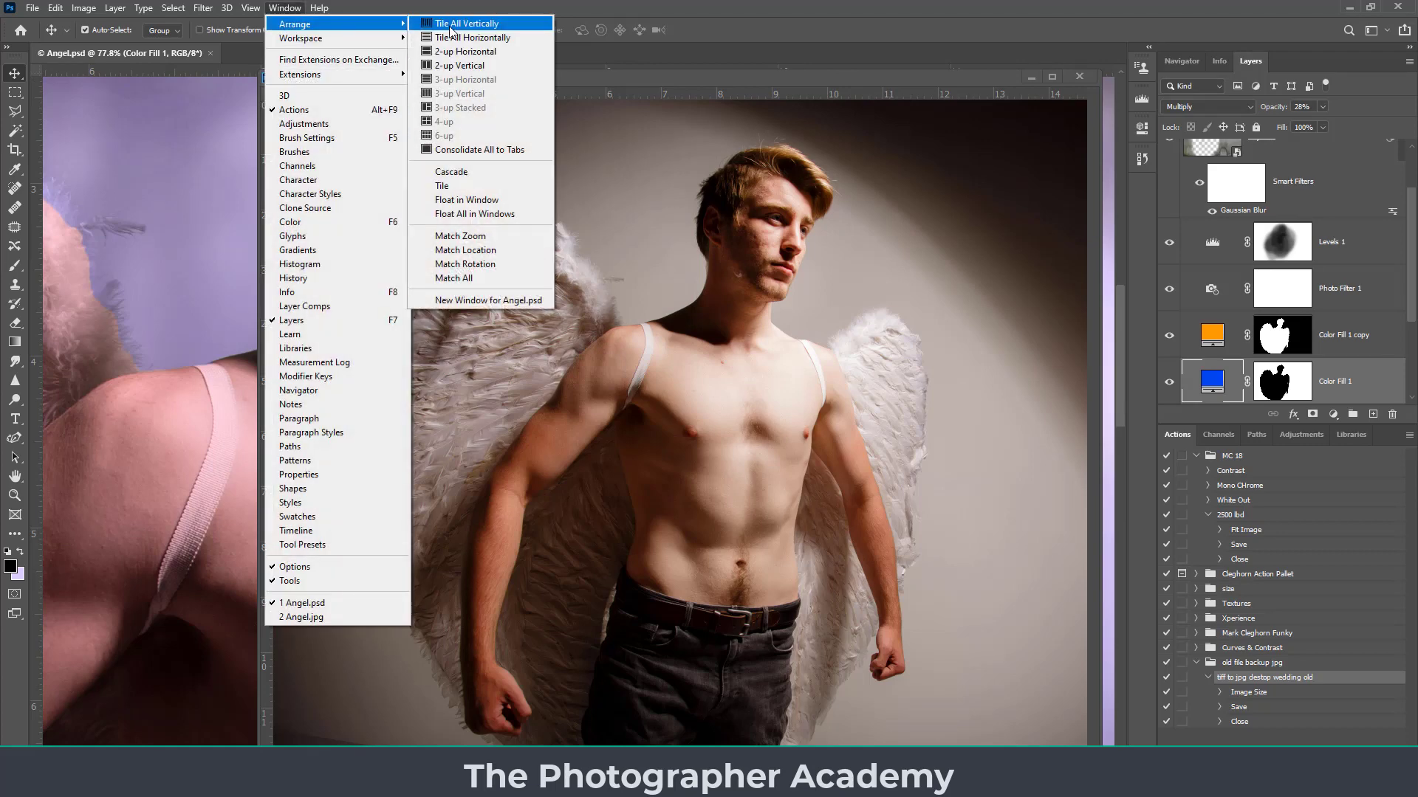
{"action": "left_click", "coordinate": [453, 66]}
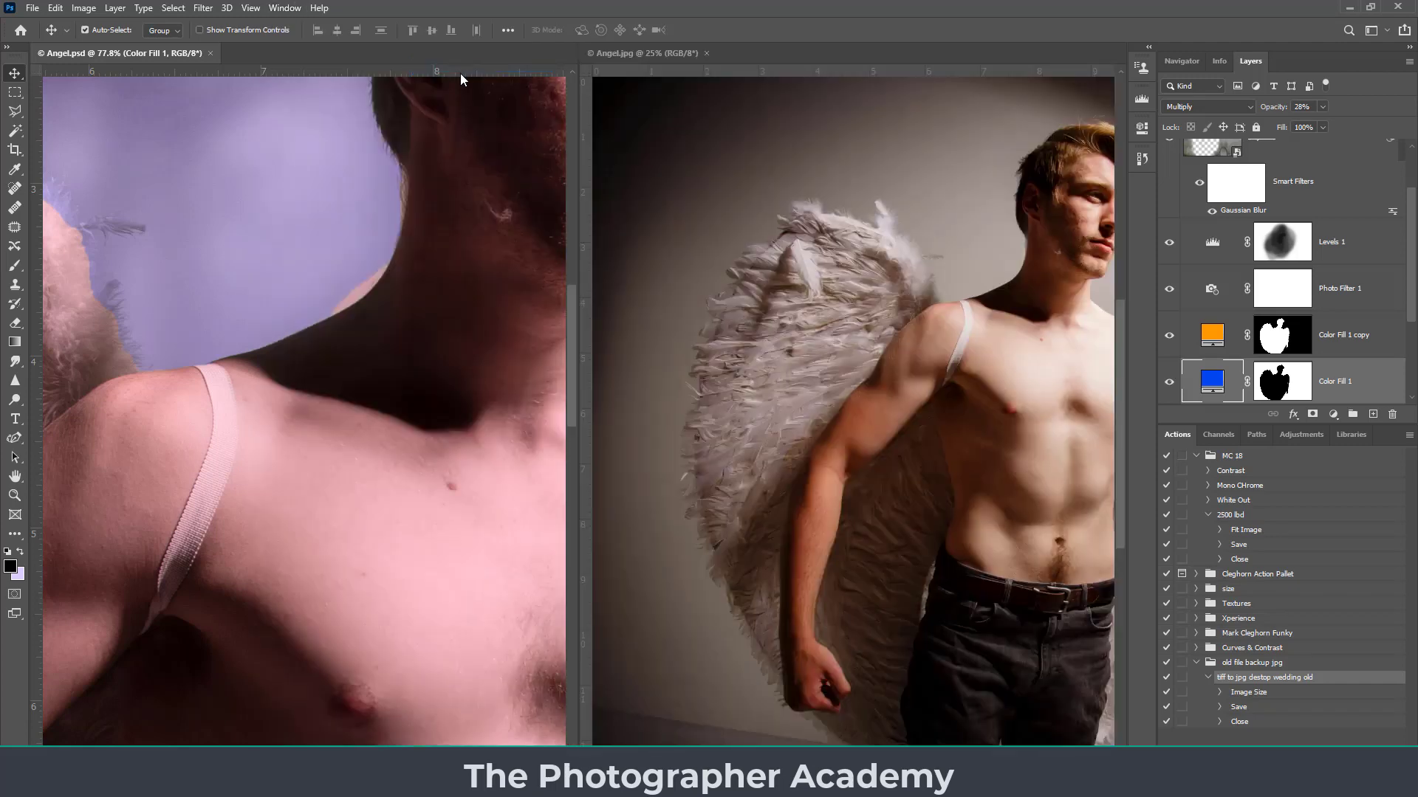
- Frame the model similarly in Angel.psd and Angel.jpg to compare the edited and original images
{"action": "left_click", "coordinate": [981, 516]}
{"action": "left_click_drag", "start_coordinate": [1012, 467], "coordinate": [829, 468]}
{"action": "left_click", "coordinate": [399, 412]}
{"action": "scroll", "coordinate": [399, 411], "scroll_direction": "down", "scroll_amount": 4}
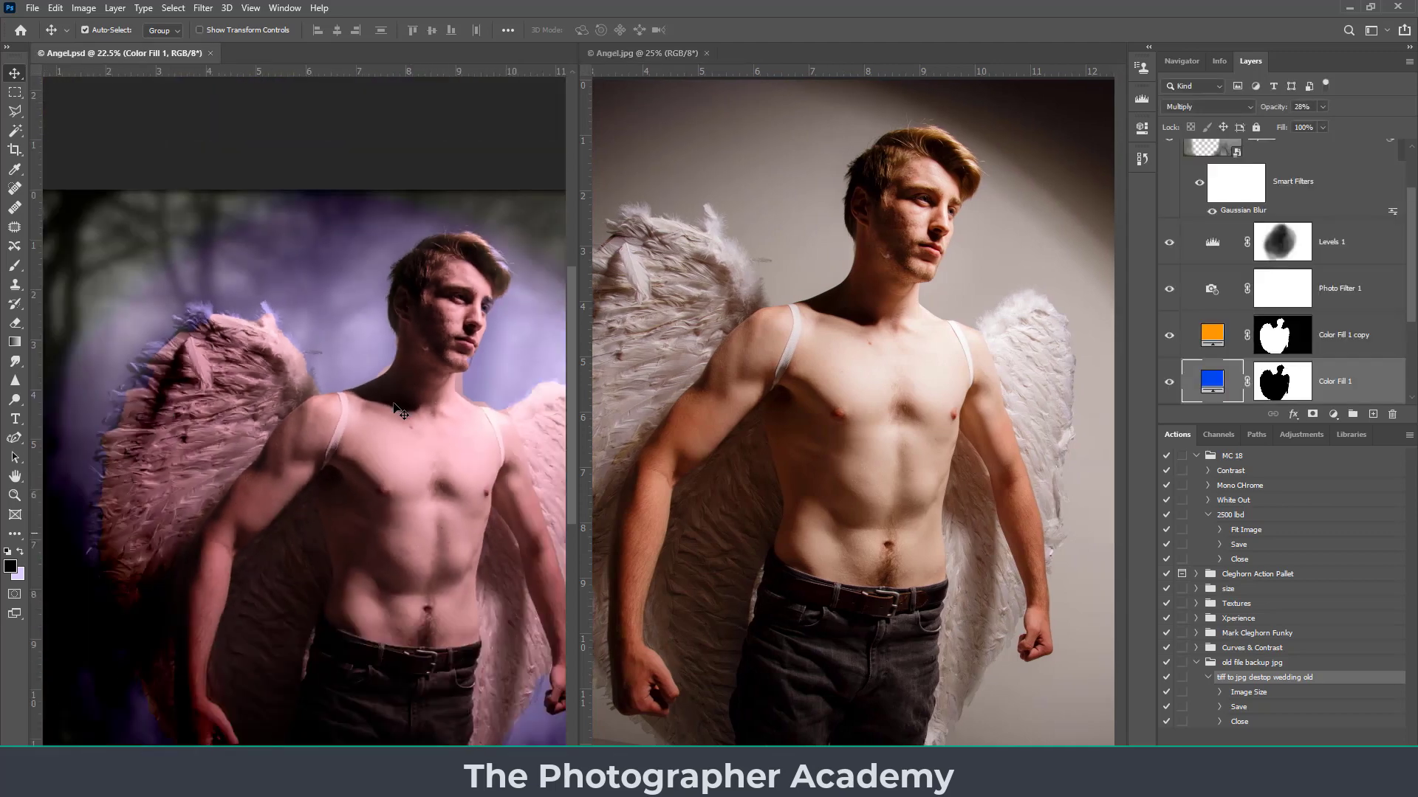
{"action": "left_click_drag", "start_coordinate": [447, 426], "coordinate": [358, 373]}
{"action": "scroll", "coordinate": [393, 386], "scroll_direction": "up", "scroll_amount": 3}
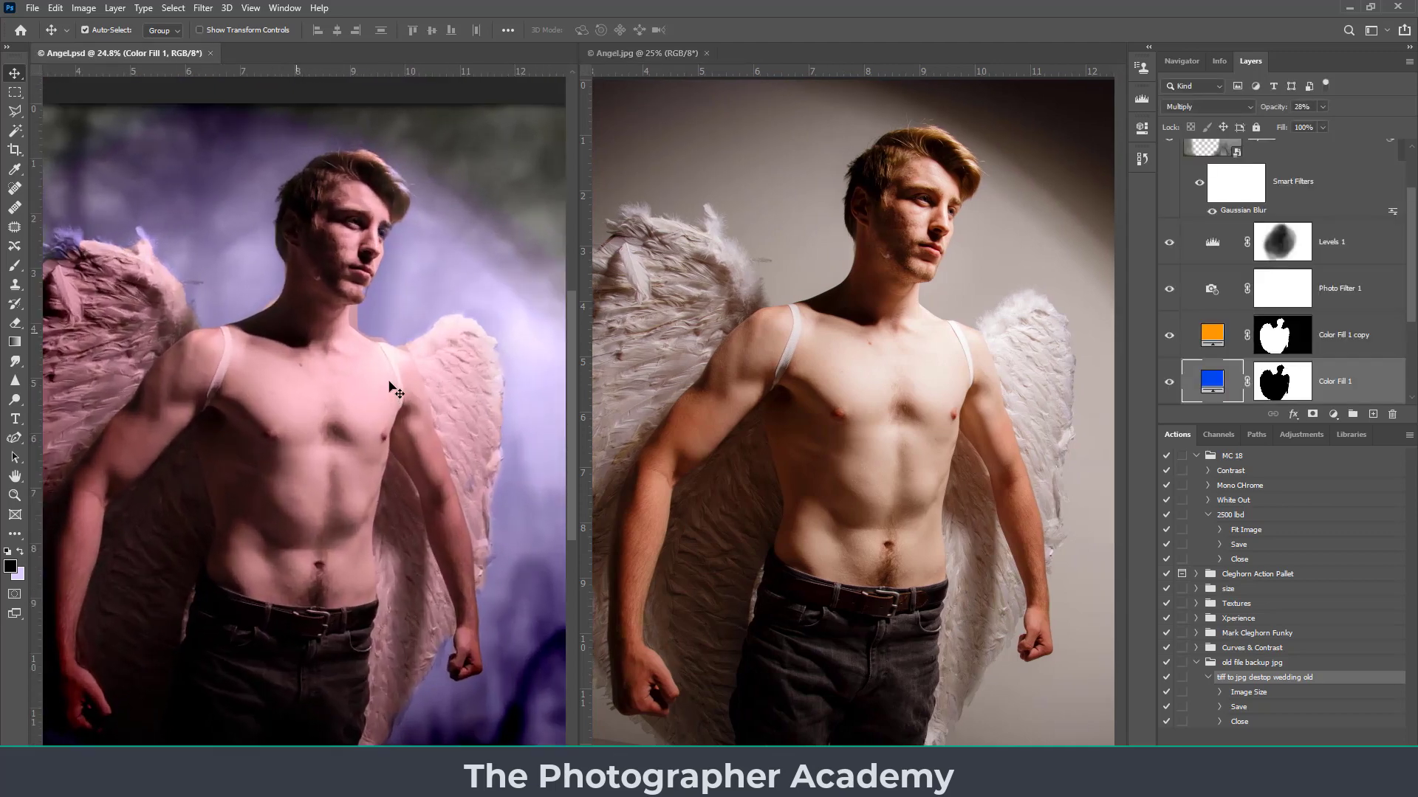
{"action": "scroll", "coordinate": [393, 386], "scroll_direction": "down", "scroll_amount": 2}
{"action": "left_click", "coordinate": [276, 9]}
{"action": "mouse_move", "coordinate": [302, 28]}
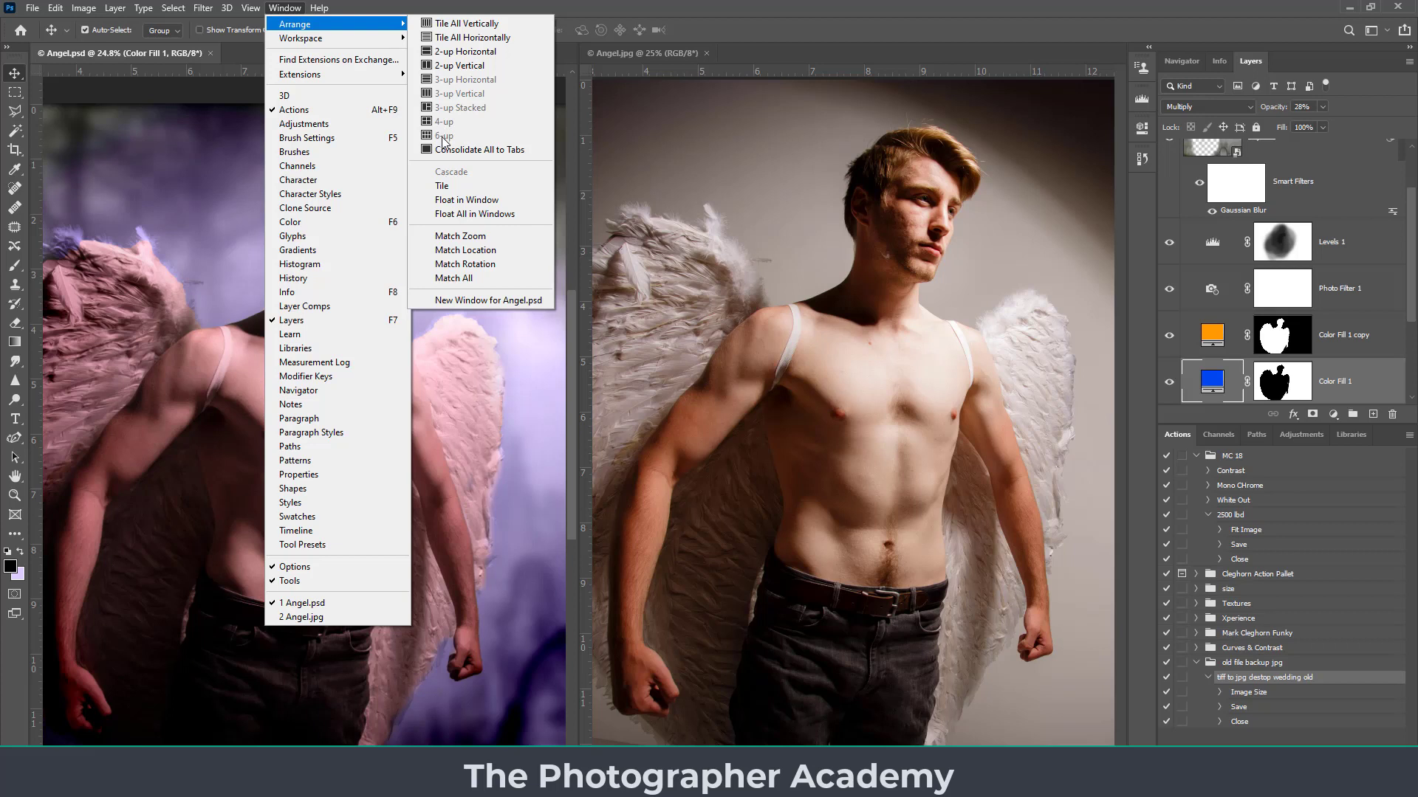
{"action": "left_click", "coordinate": [489, 10]}
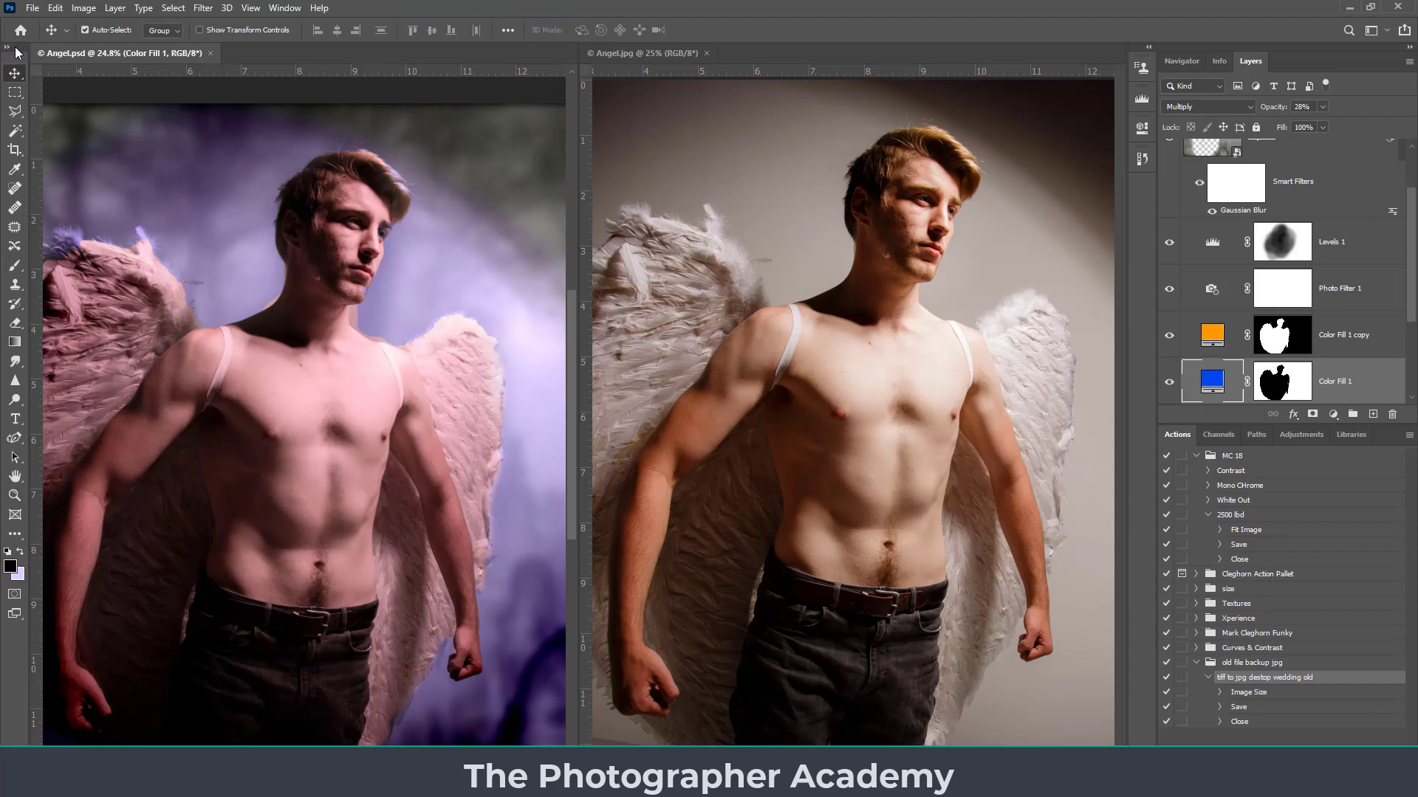
- Undock the toolbar over the Angel.psd image, try its two-column layout, return it to one column and close it
{"action": "left_click_drag", "start_coordinate": [15, 55], "coordinate": [427, 87]}
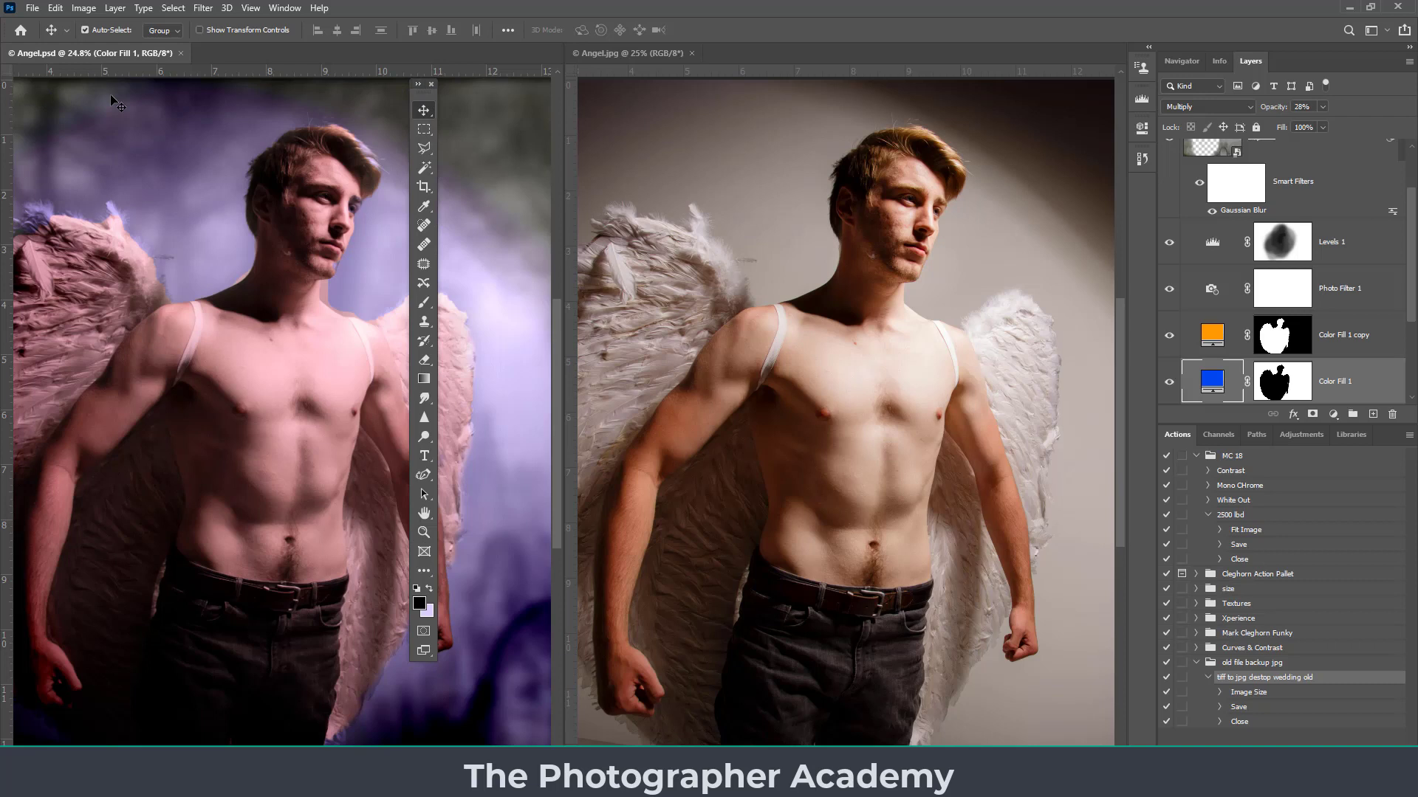
{"action": "left_click", "coordinate": [418, 84]}
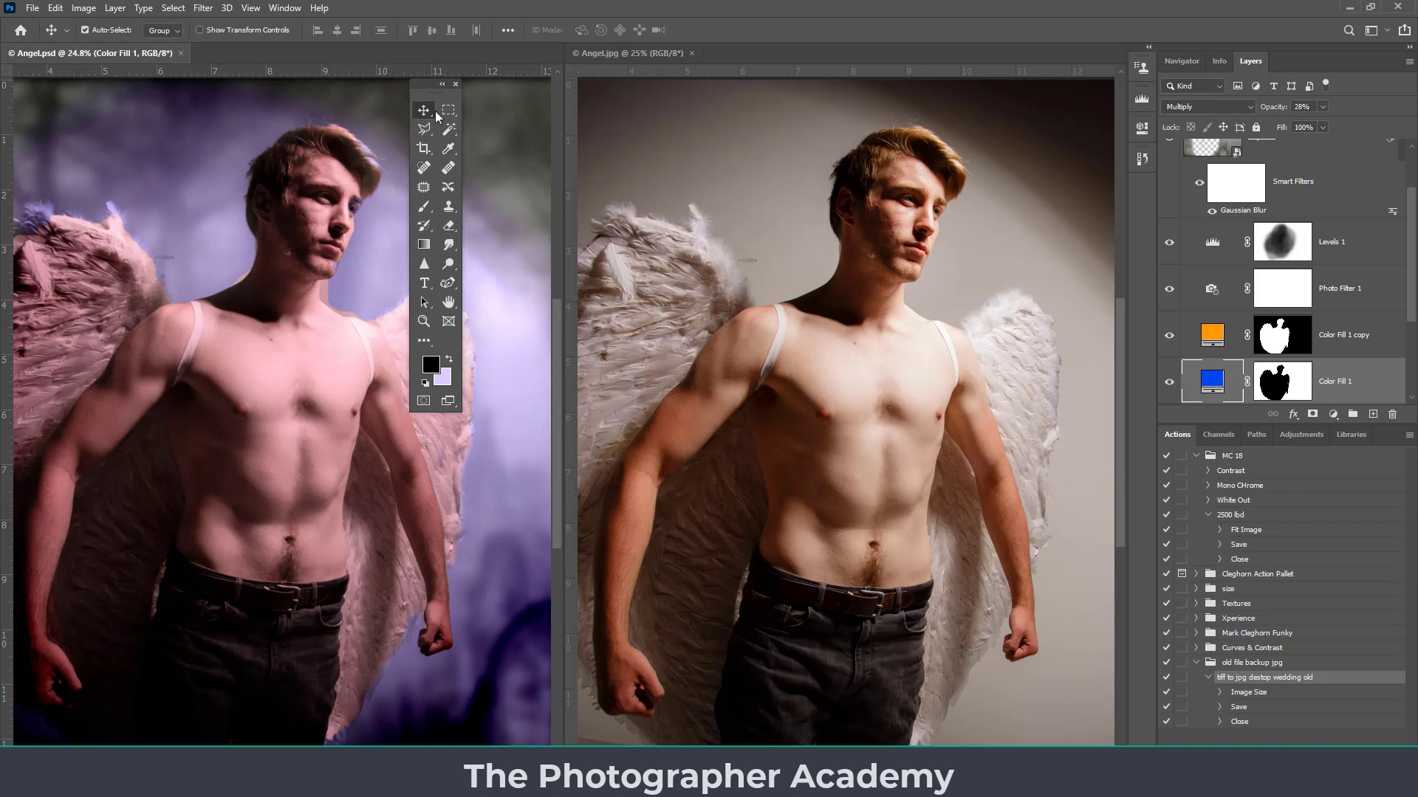
{"action": "left_click", "coordinate": [442, 84]}
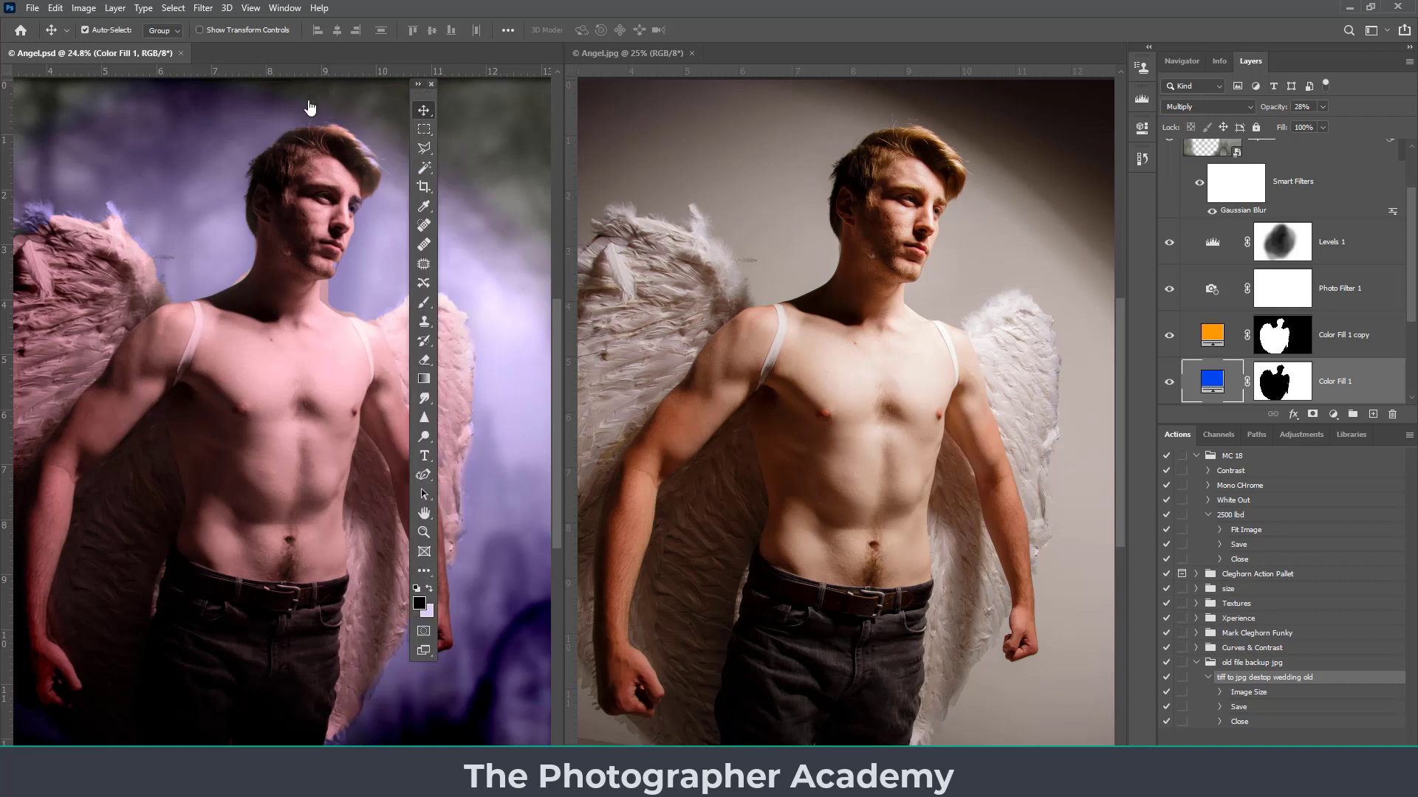
{"action": "left_click", "coordinate": [432, 84]}
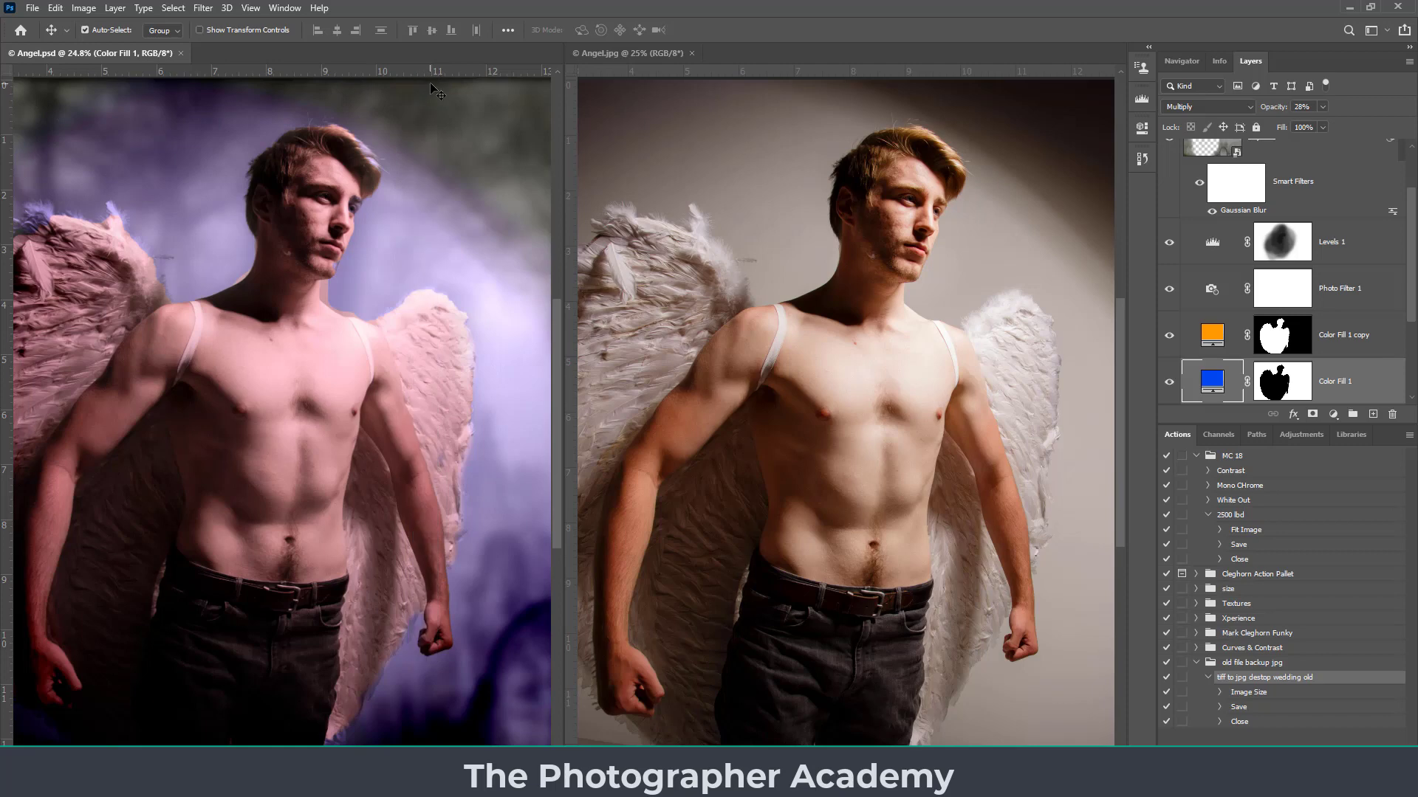
- Show the Tools panel again and reset the current custom workspace to its saved panel layout
{"action": "left_click", "coordinate": [246, 14]}
{"action": "mouse_move", "coordinate": [288, 12]}
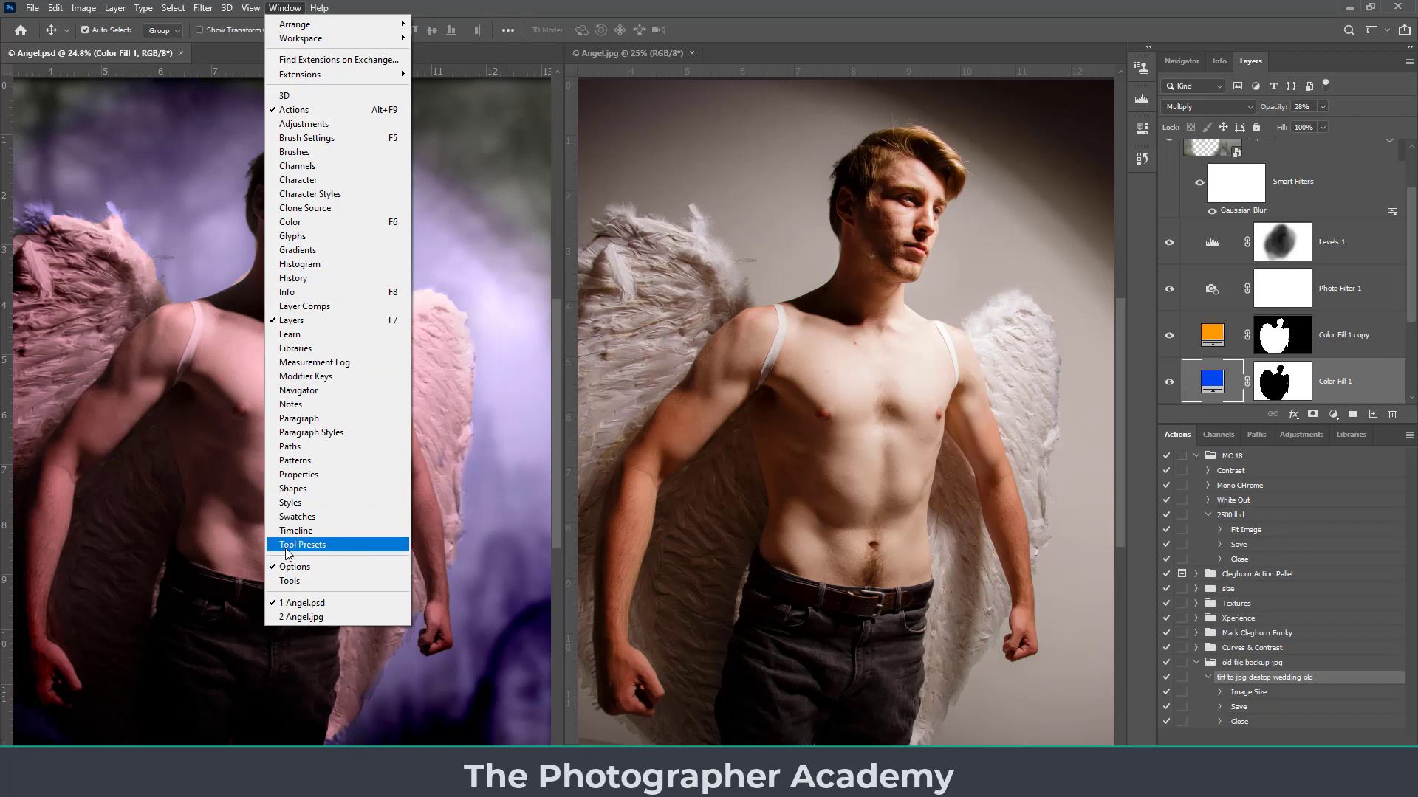
{"action": "left_click", "coordinate": [289, 581]}
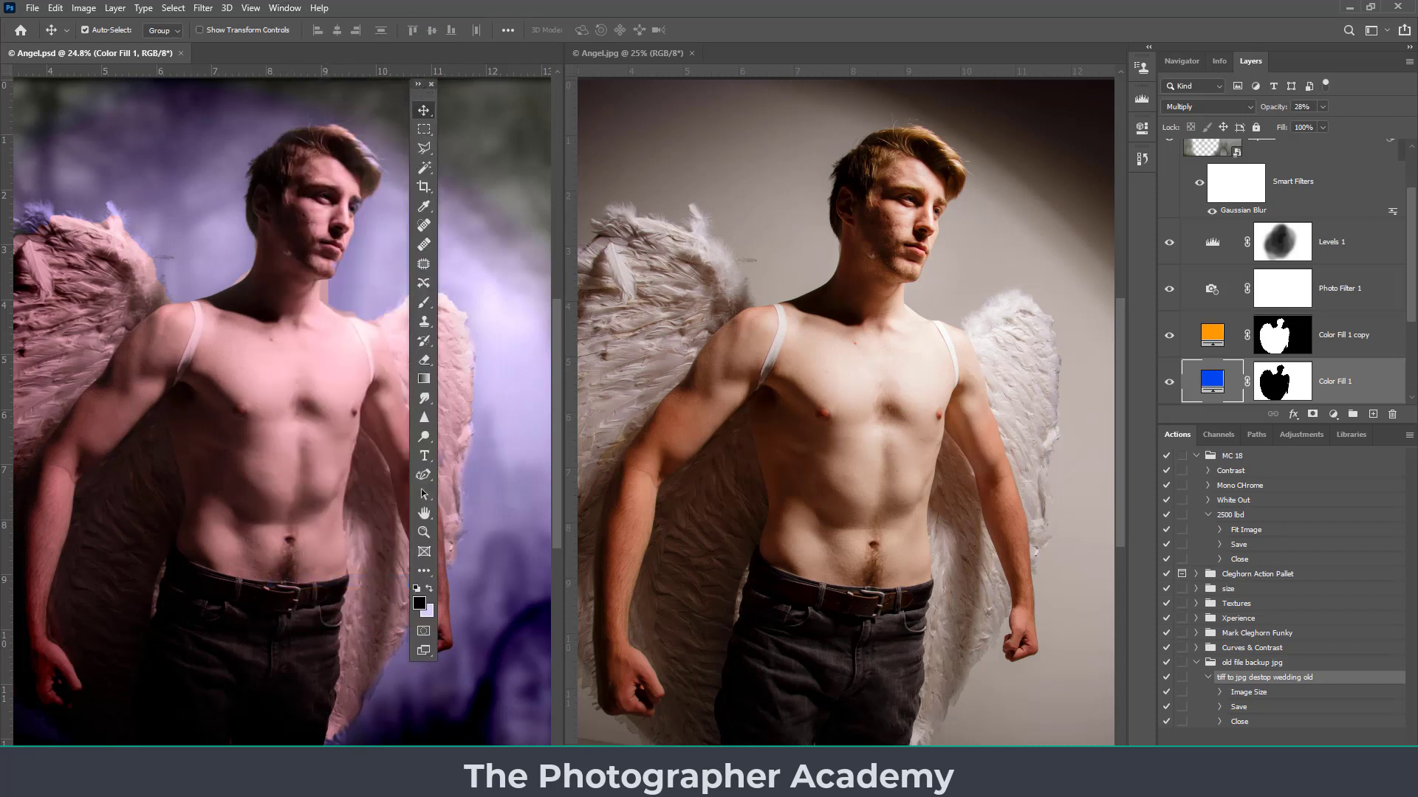
{"action": "left_click", "coordinate": [1369, 30]}
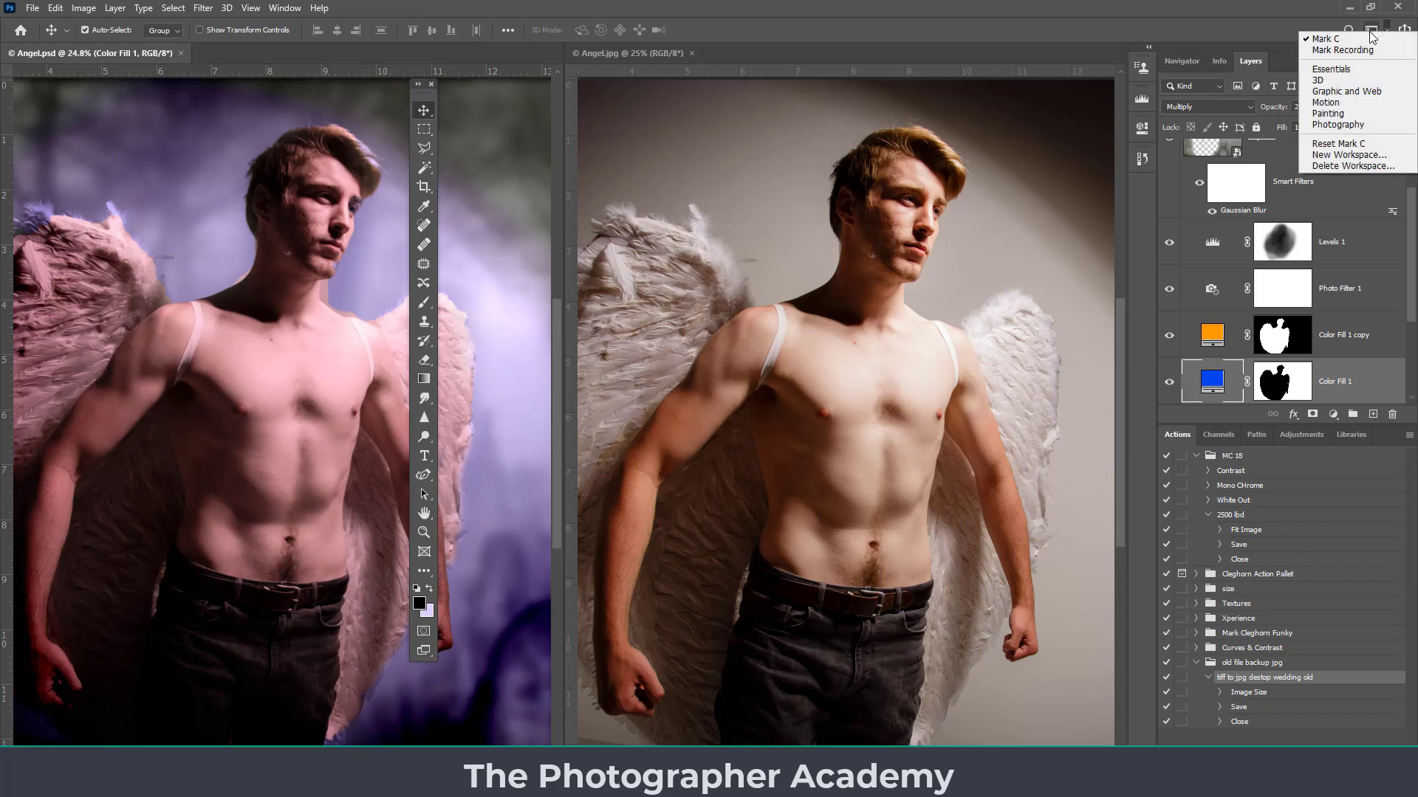
{"action": "left_click", "coordinate": [1348, 144]}
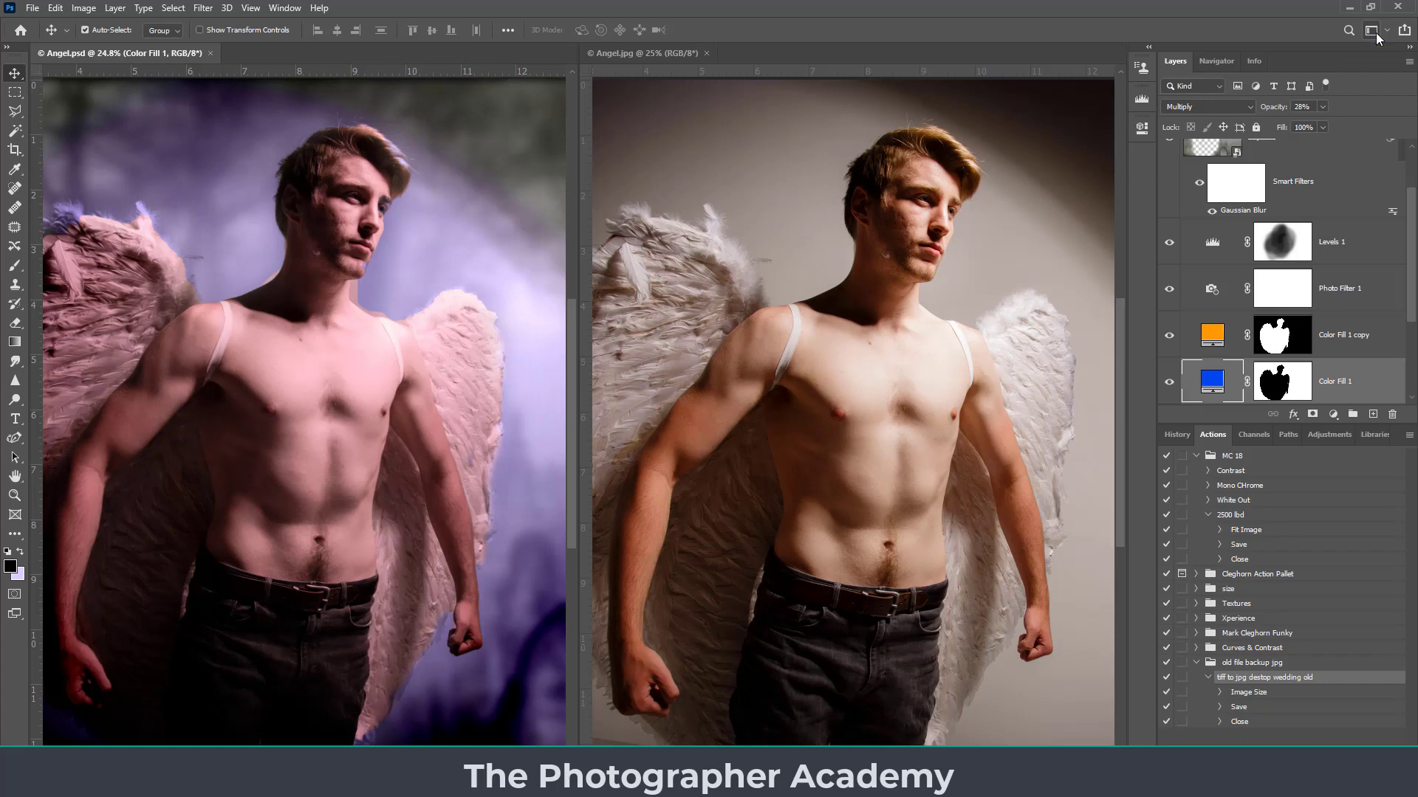
{"action": "left_click", "coordinate": [690, 158]}
{"action": "left_click", "coordinate": [317, 226]}
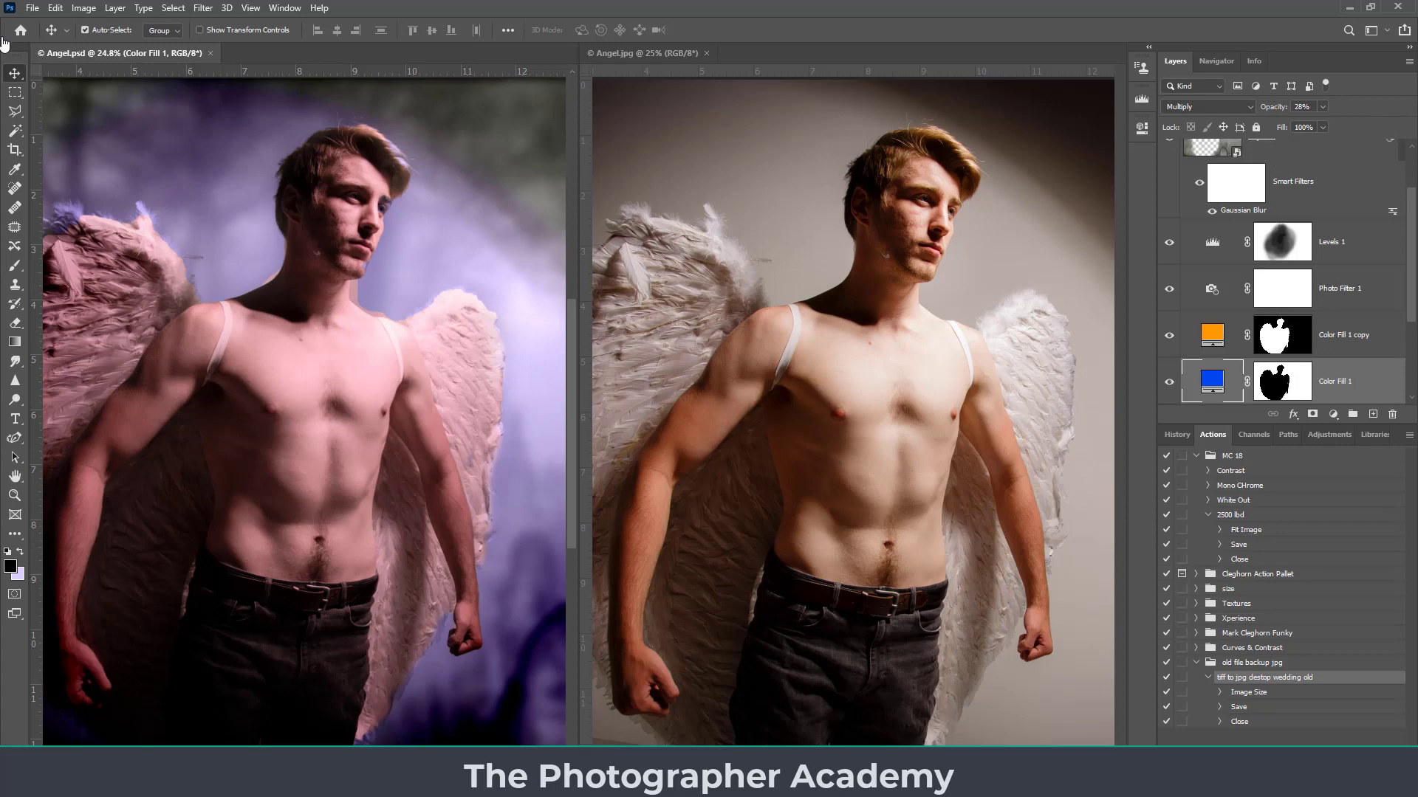
- Save a JPEG copy of Angel.psd as "Angel 3" in the Images for demo folder with Maximum quality 10
{"action": "left_click", "coordinate": [32, 9]}
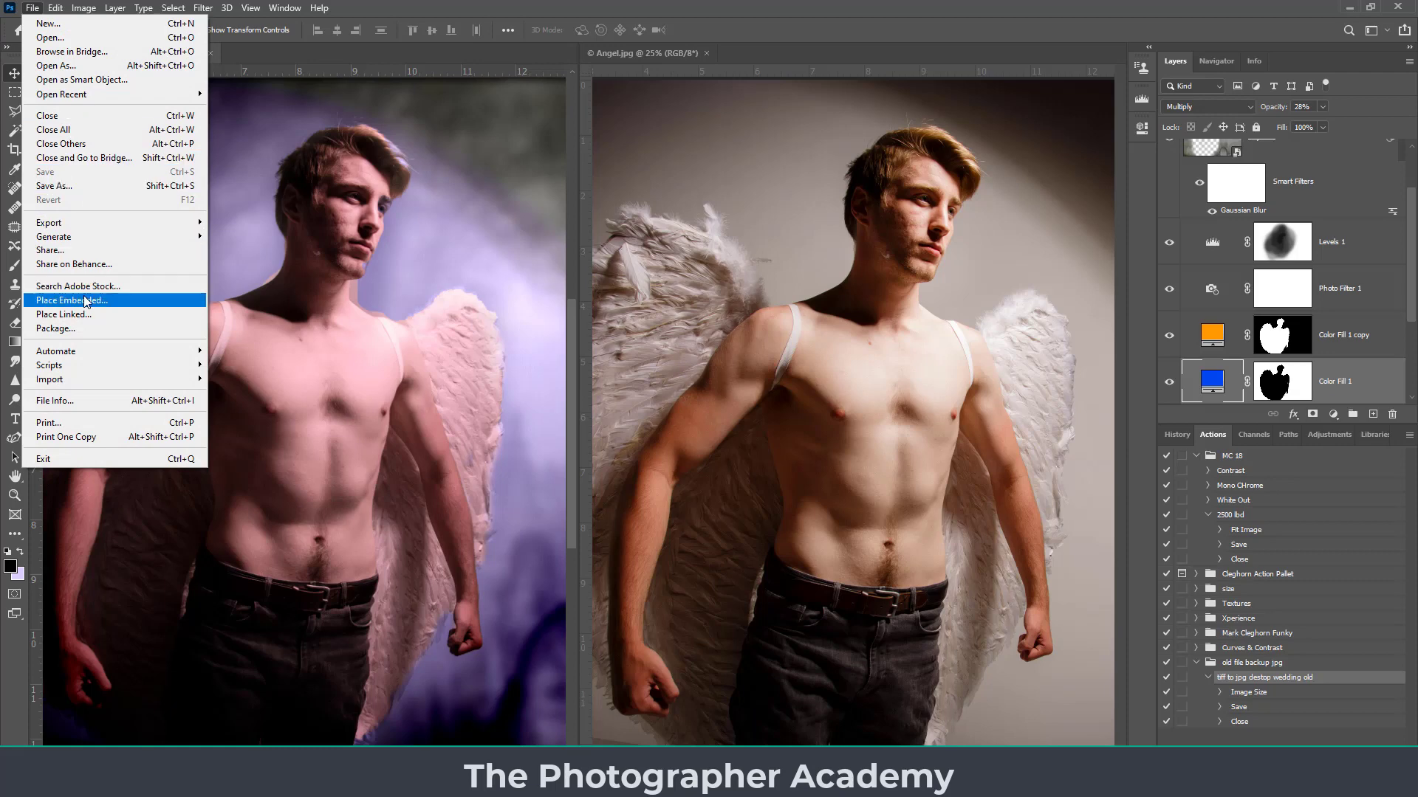
{"action": "left_click", "coordinate": [78, 185]}
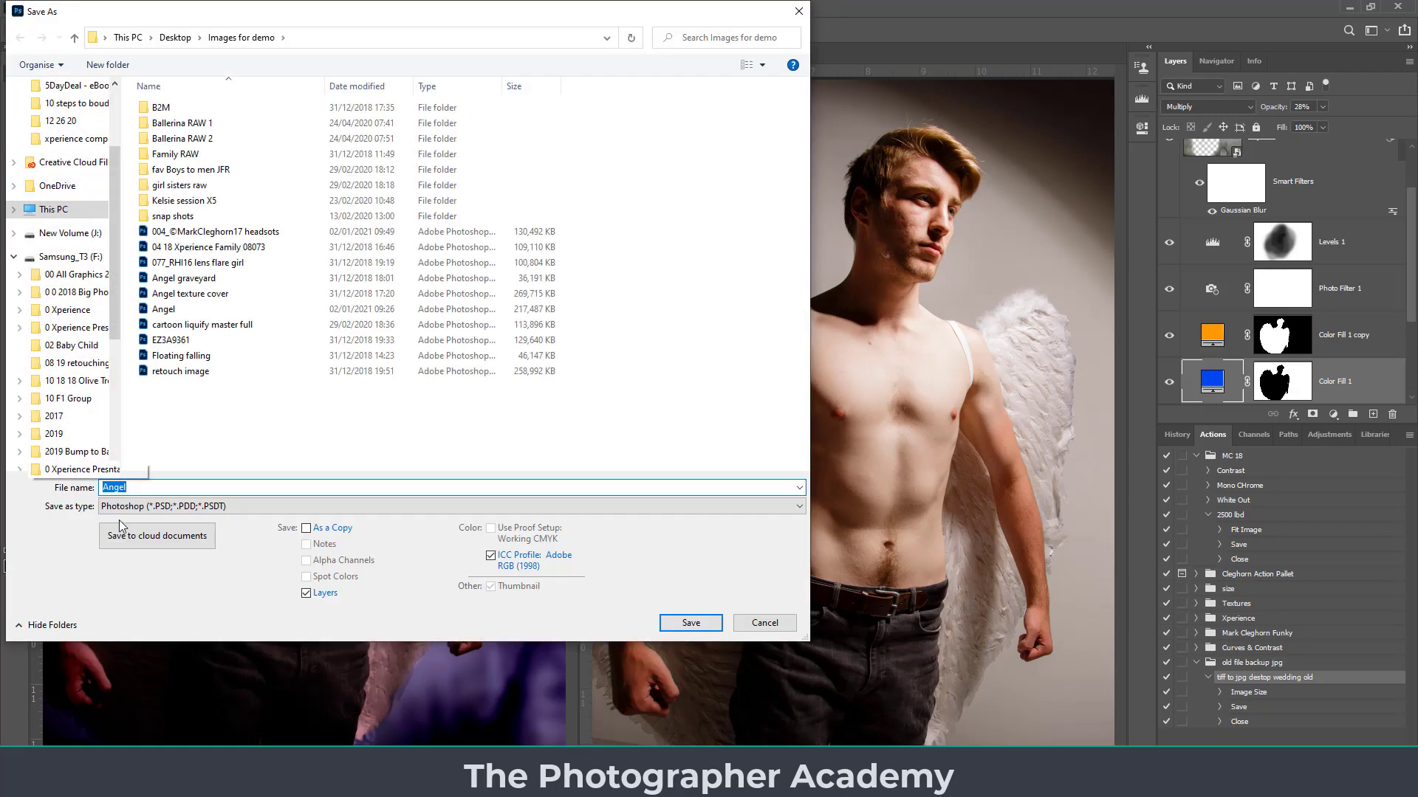
{"action": "left_click", "coordinate": [126, 508]}
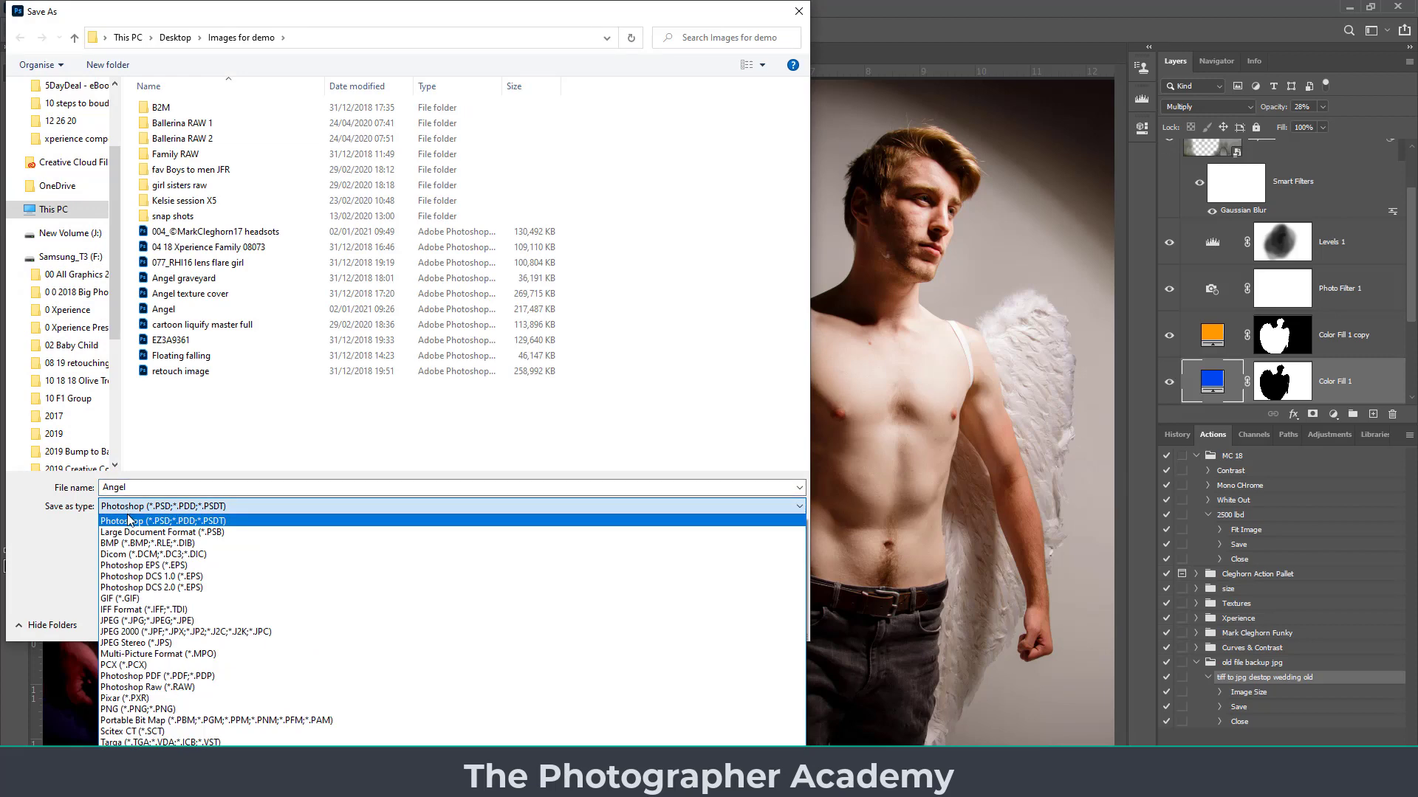
{"action": "left_click", "coordinate": [165, 627]}
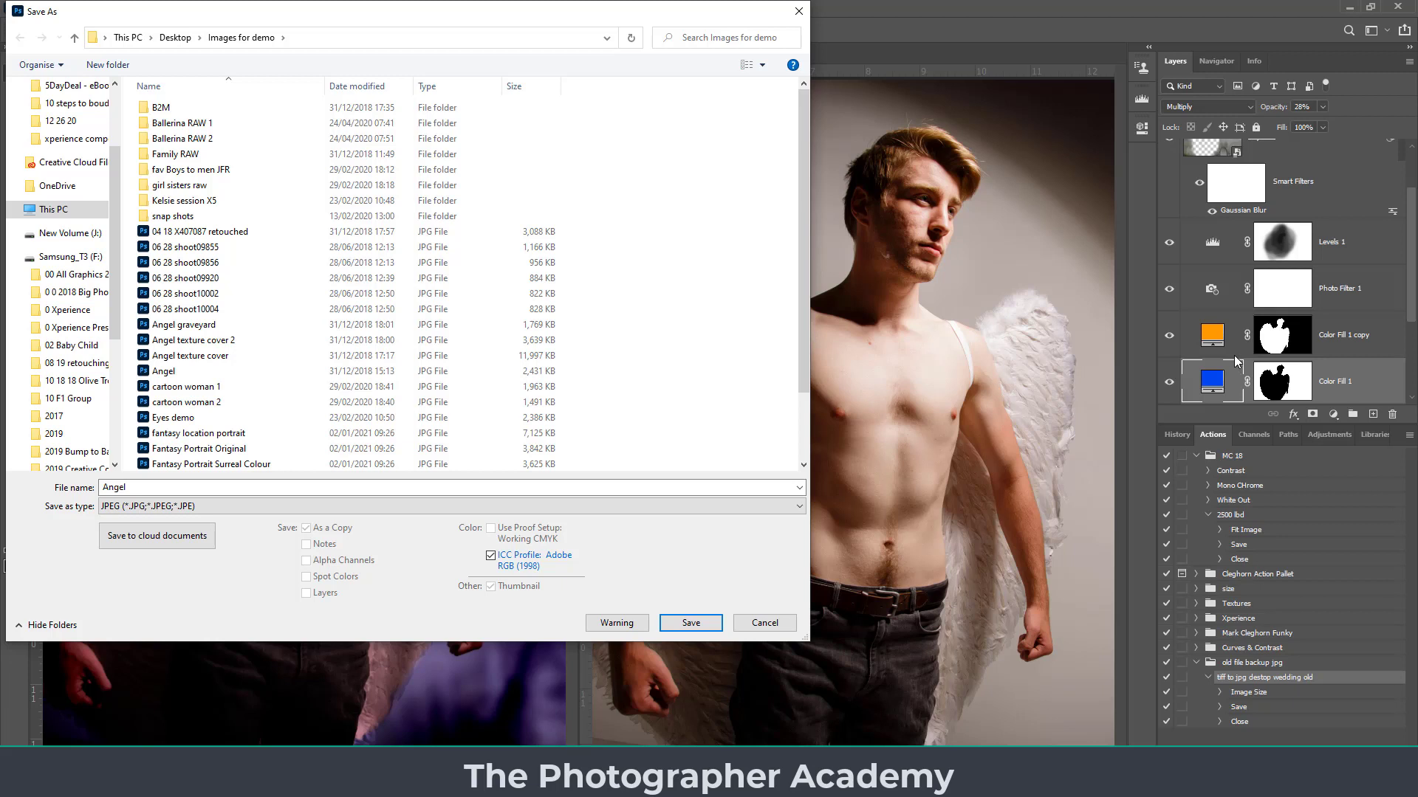
{"action": "double_click", "coordinate": [137, 488]}
{"action": "left_click", "coordinate": [137, 488]}
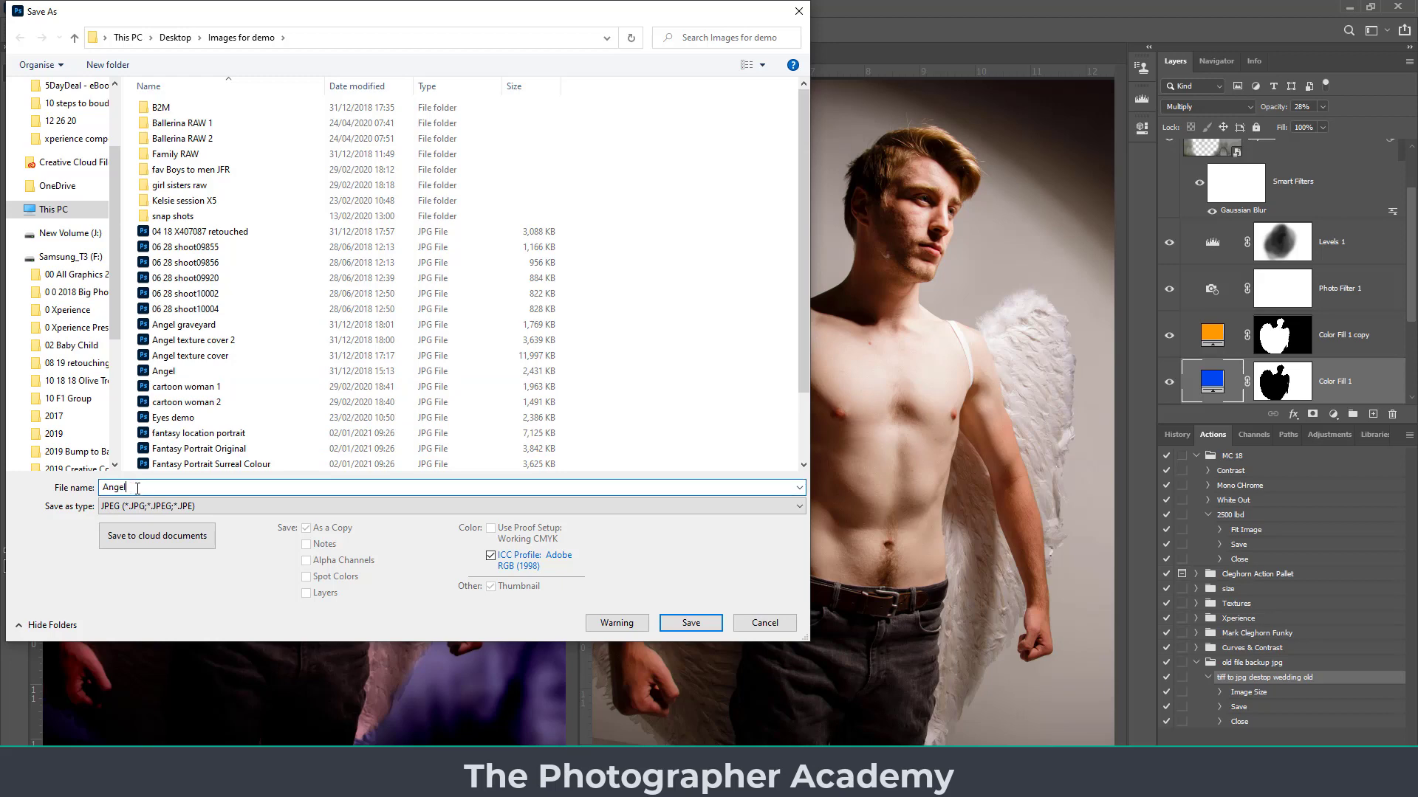
{"action": "type", "text": "3"}
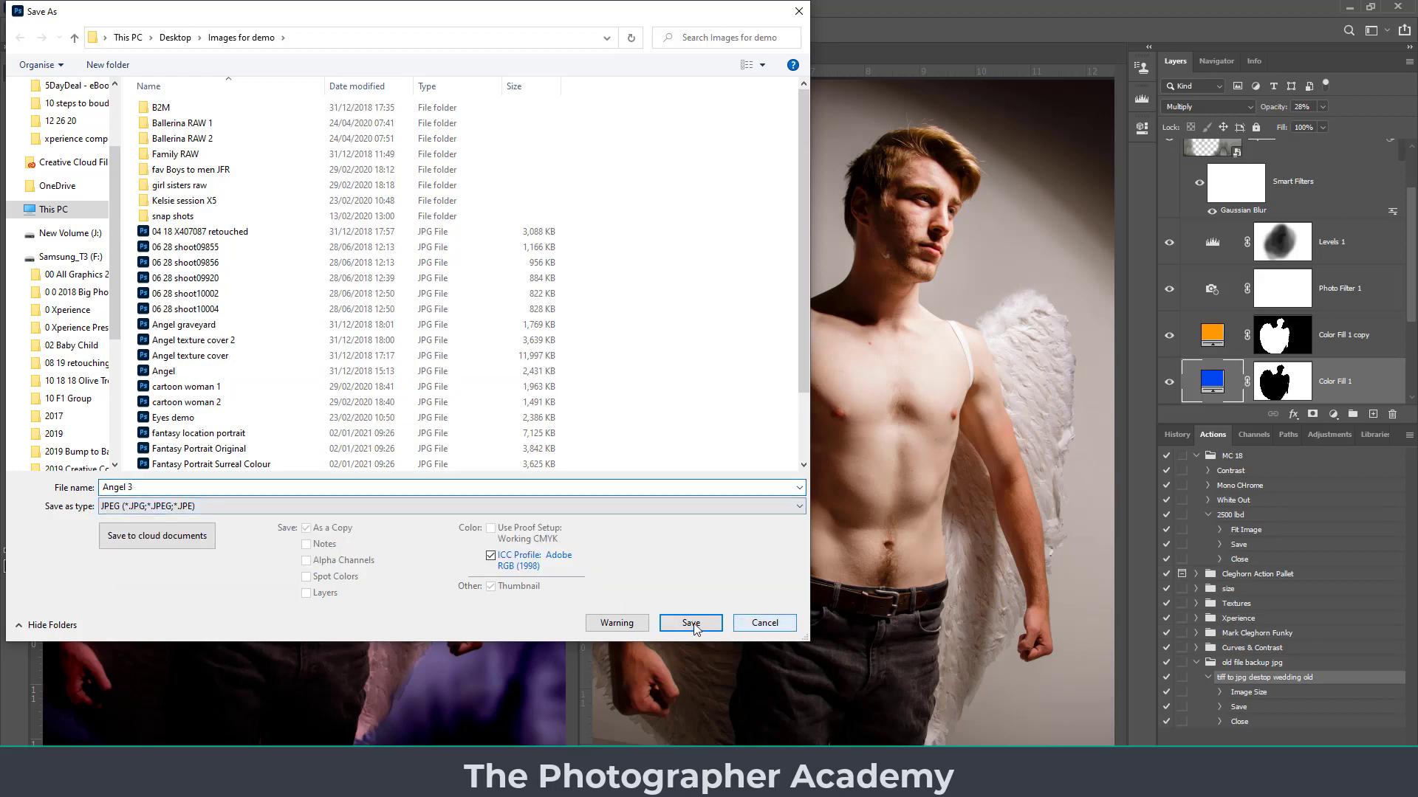
{"action": "left_click", "coordinate": [686, 624]}
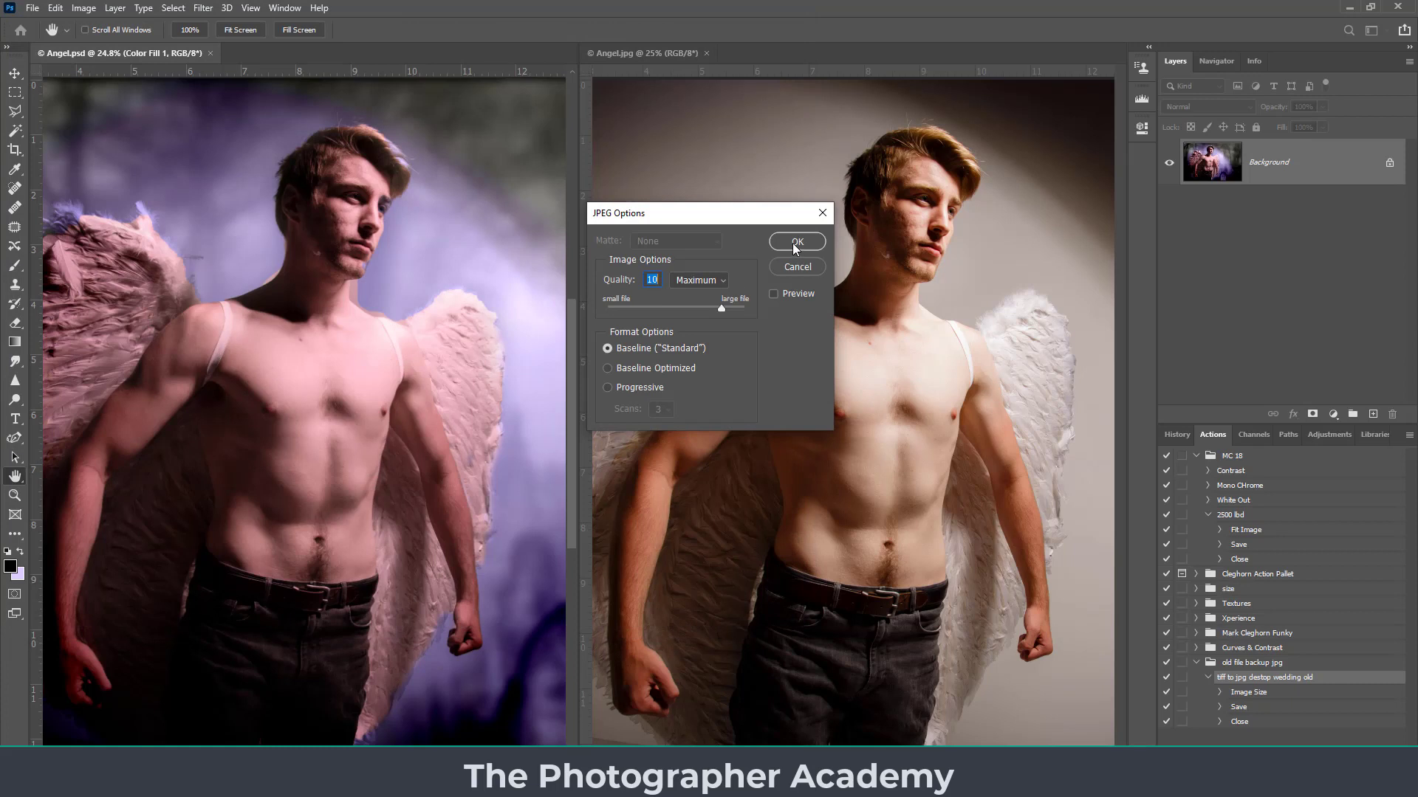
{"action": "left_click", "coordinate": [796, 243]}
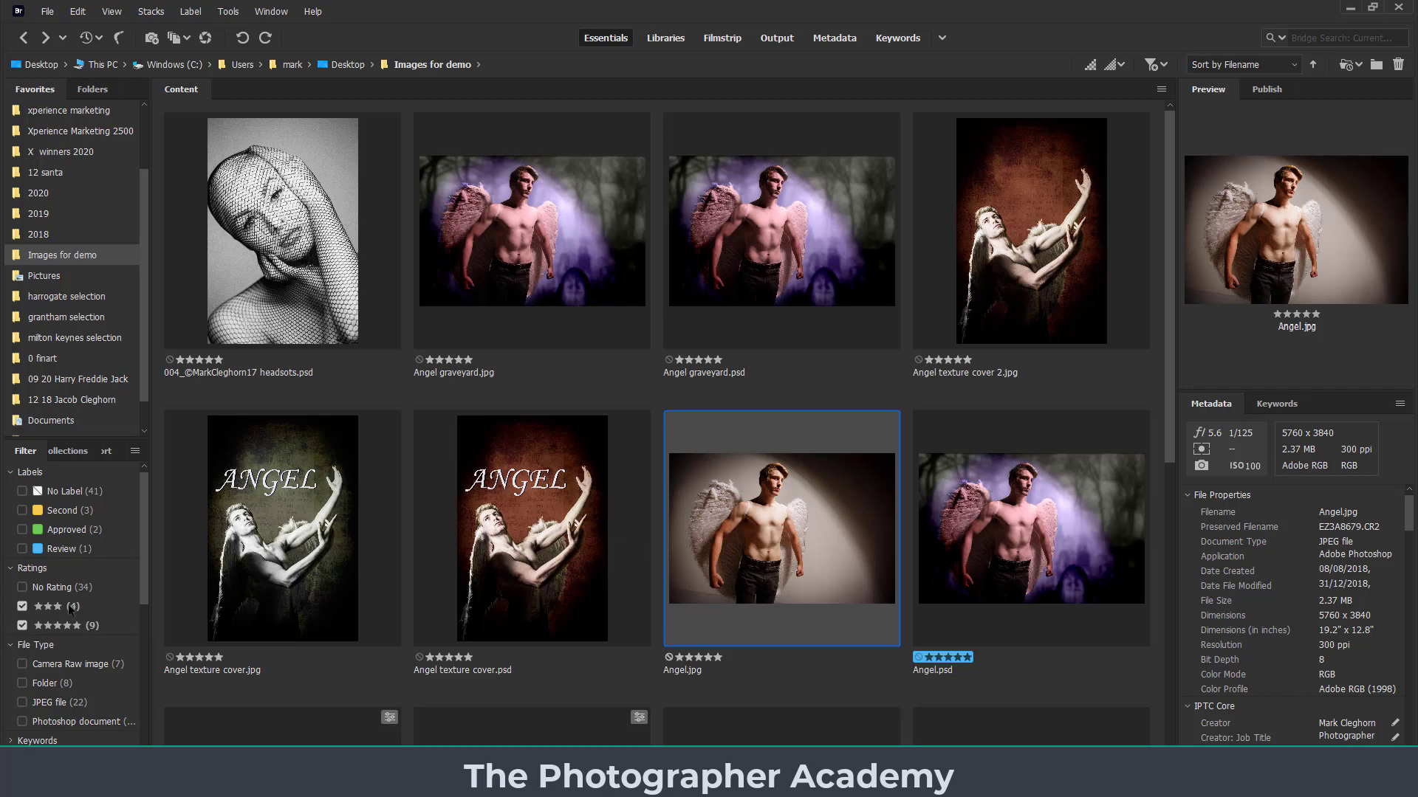
- In Bridge, clear the star rating filters and show only the Camera Raw images in the Images for demo folder
{"action": "left_click", "coordinate": [1150, 64]}
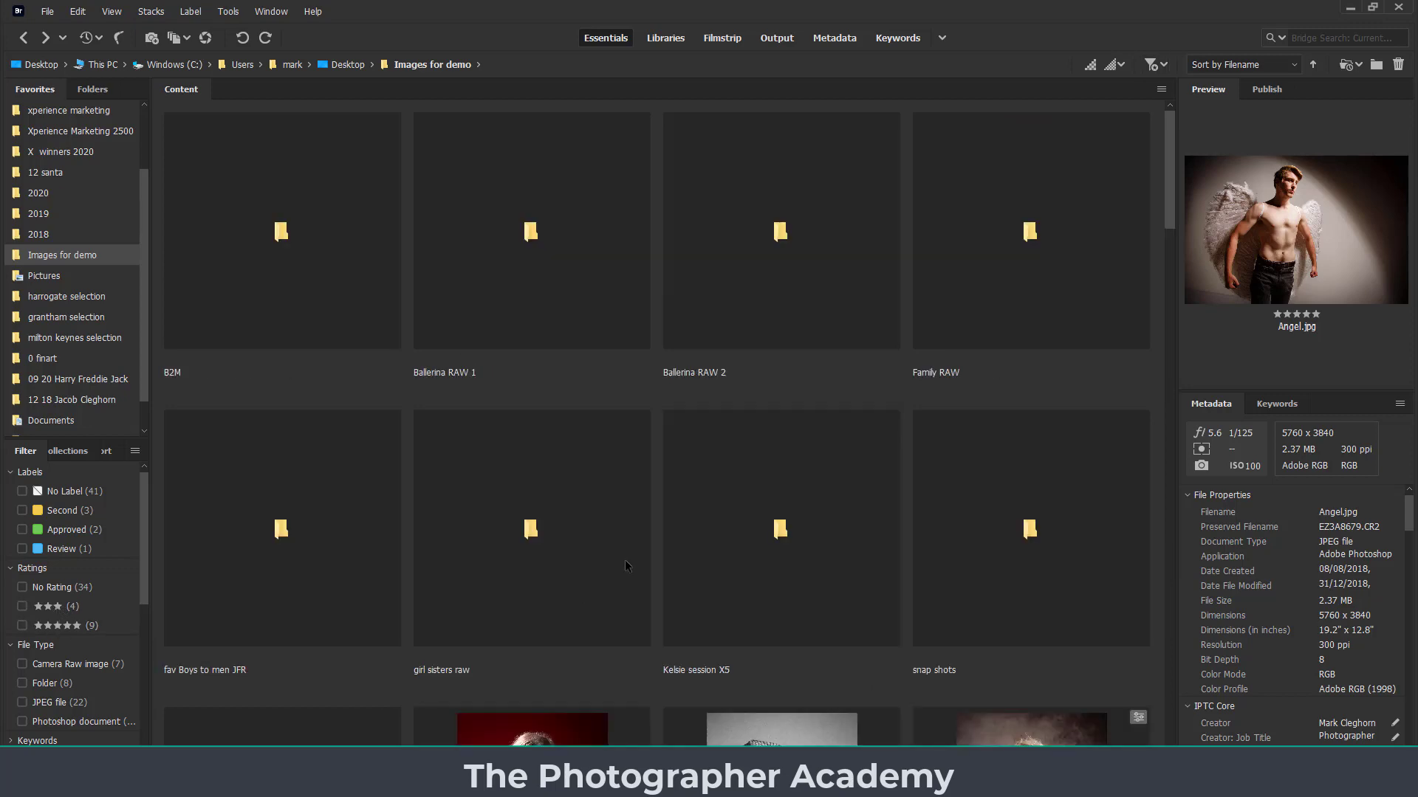
{"action": "scroll", "coordinate": [624, 560], "scroll_direction": "down", "scroll_amount": 3}
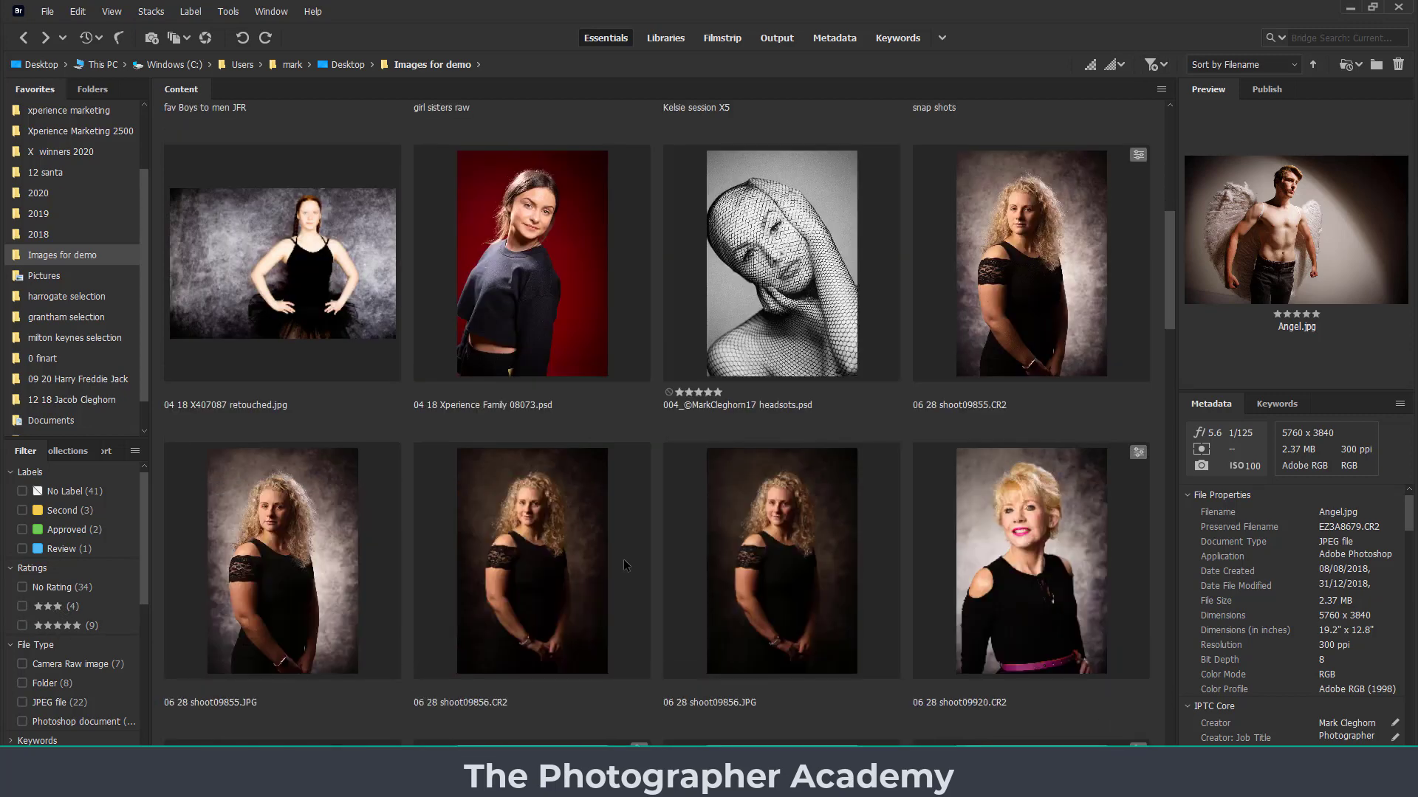
{"action": "left_click", "coordinate": [87, 666]}
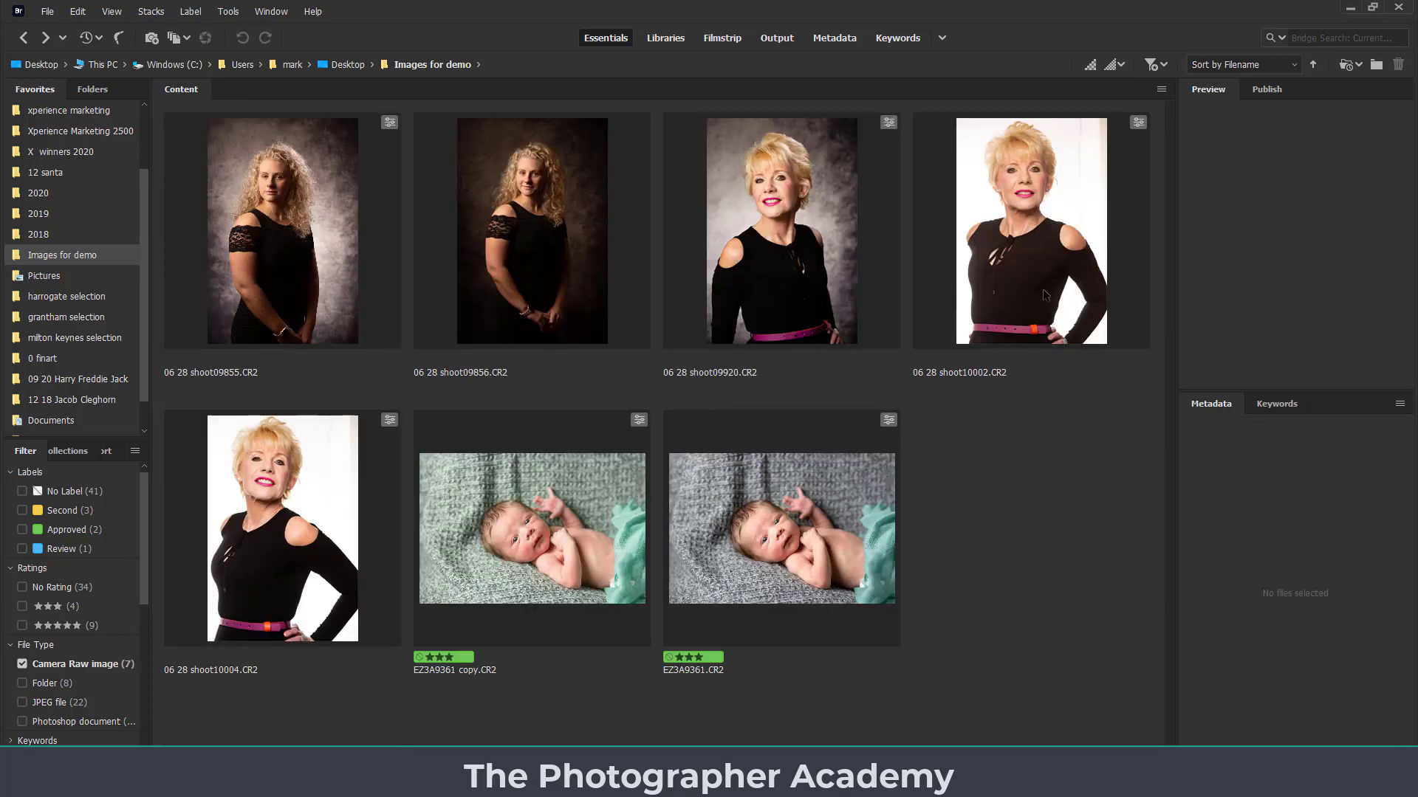
- Open 06 28 shoot09920.CR2 in Camera Raw
{"action": "left_click", "coordinate": [829, 300]}
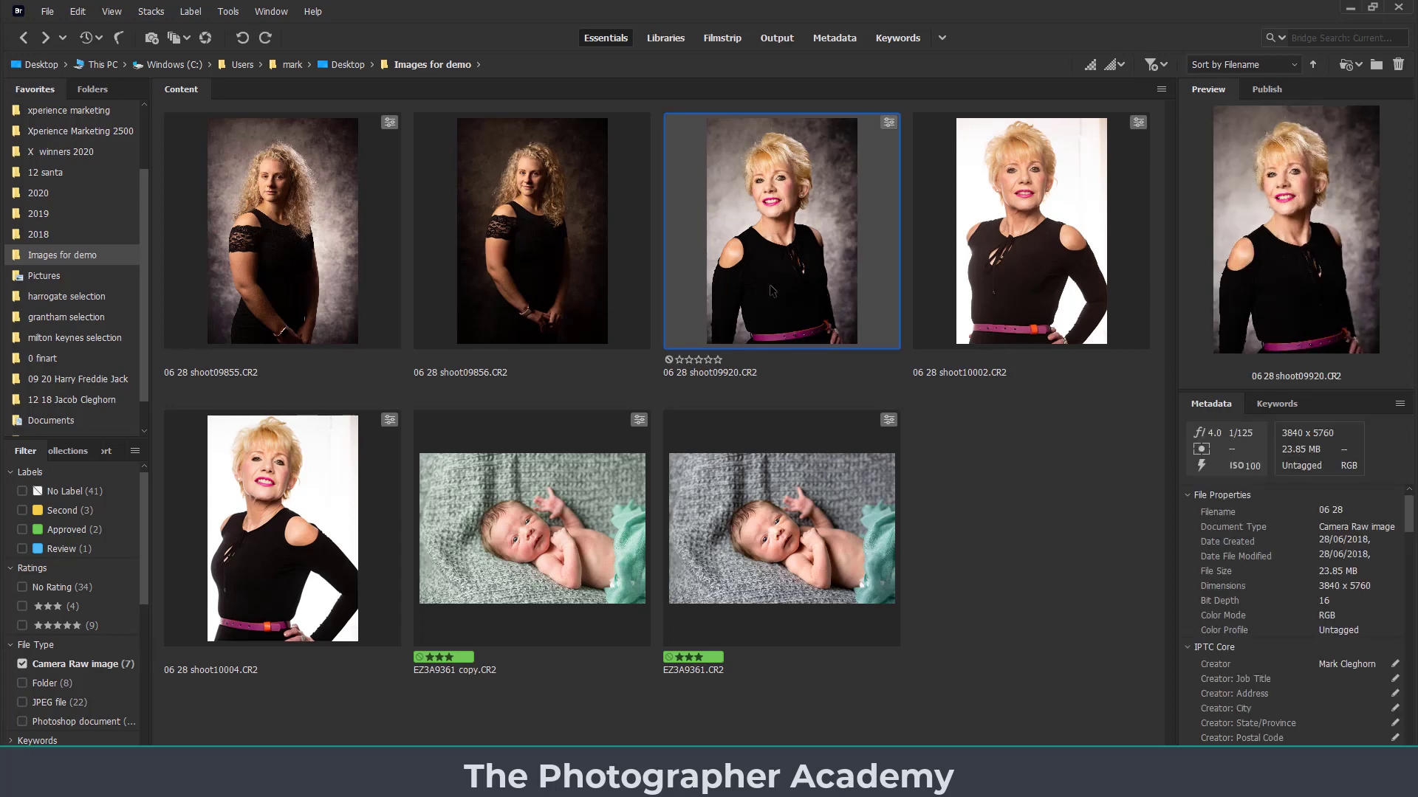
{"action": "left_click", "coordinate": [46, 12]}
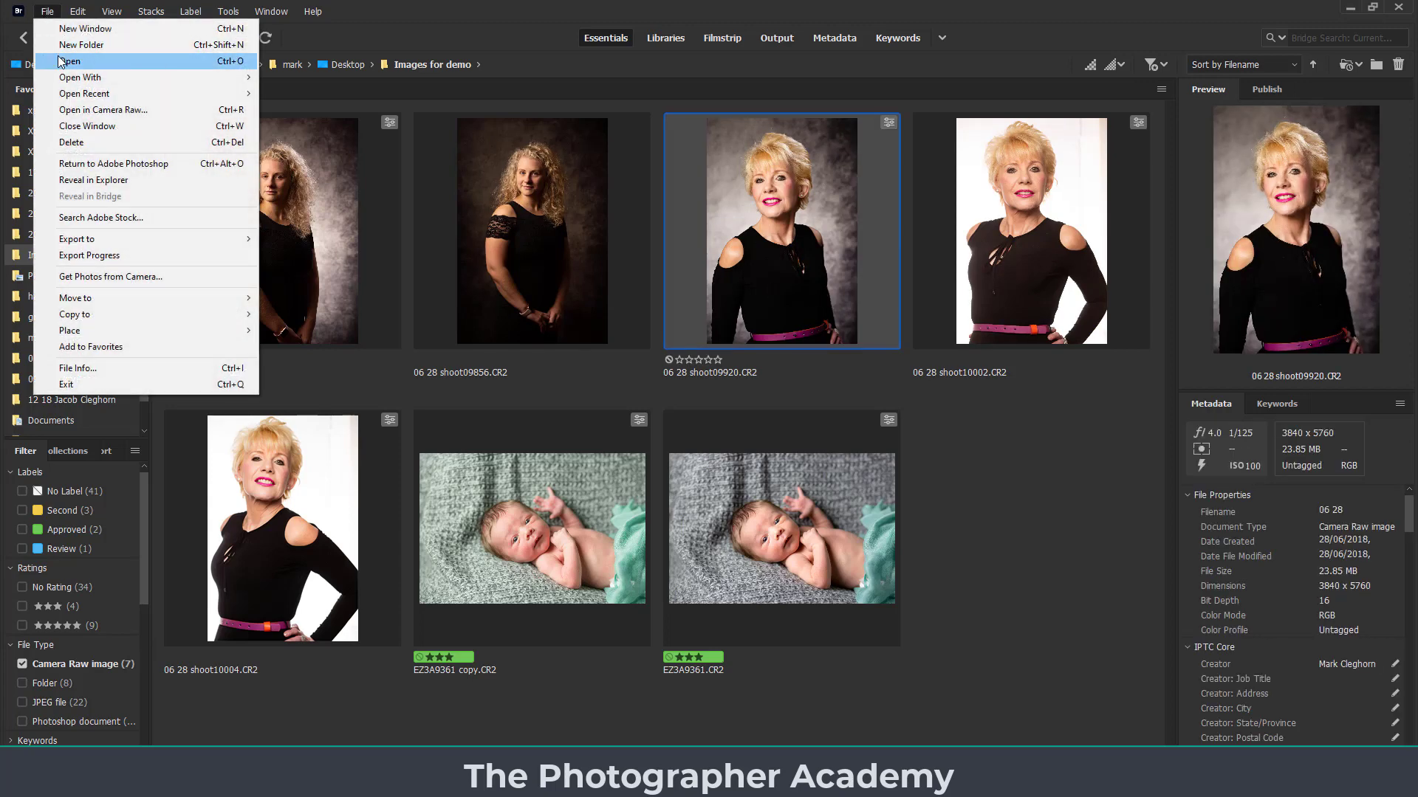
{"action": "left_click", "coordinate": [68, 109]}
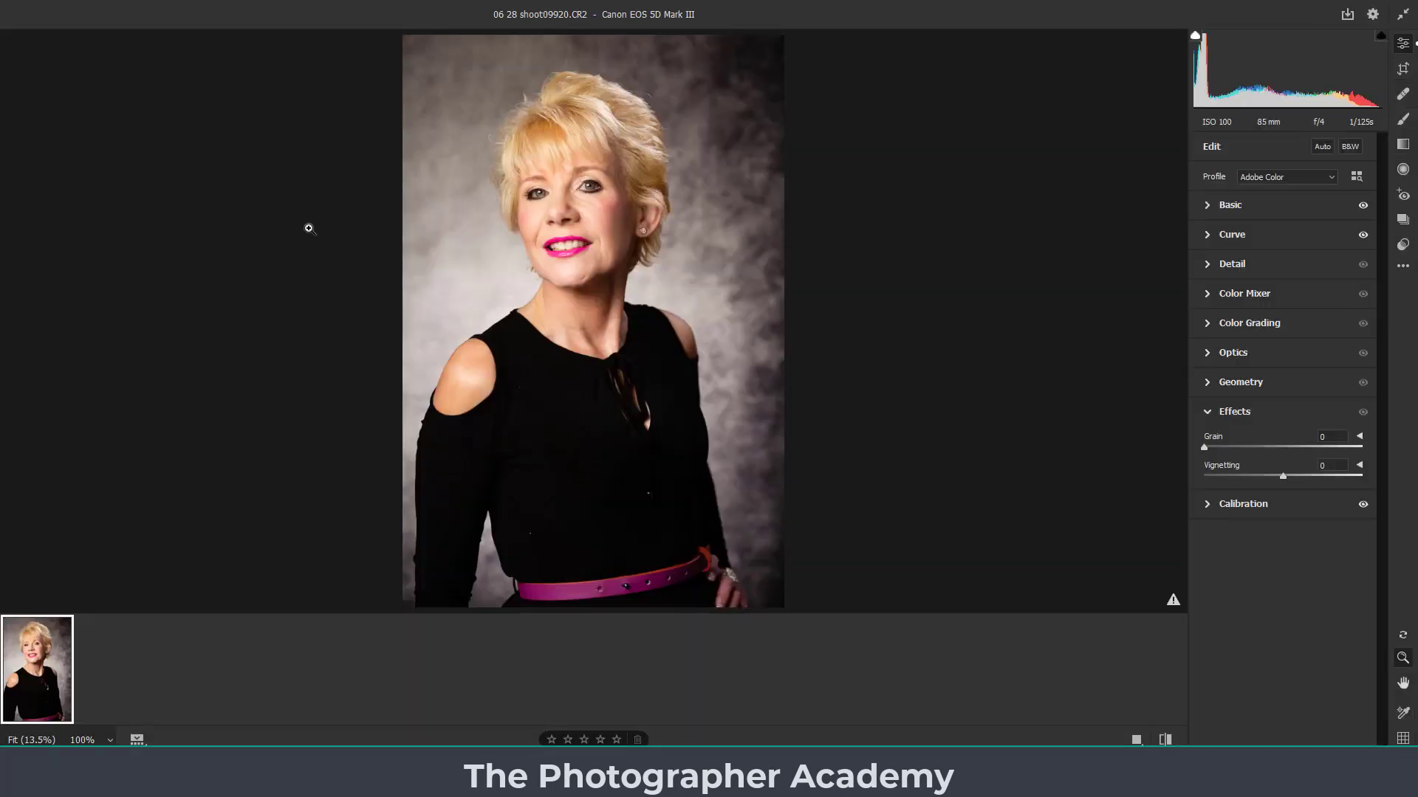
- In the Basic adjustments, set Exposure to +0.20, Contrast to +17 and Blacks to -14
{"action": "left_click", "coordinate": [1213, 209]}
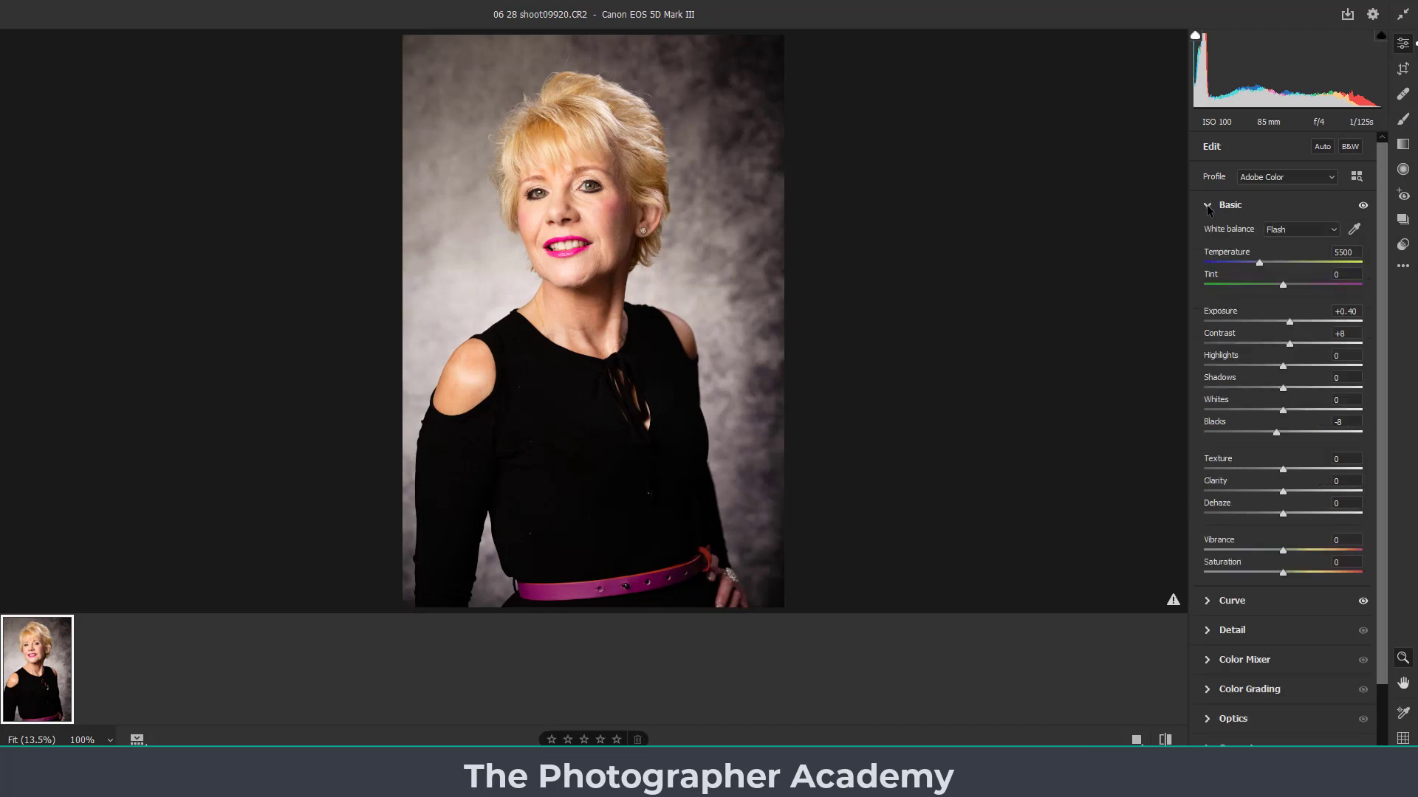
{"action": "left_click", "coordinate": [1281, 322]}
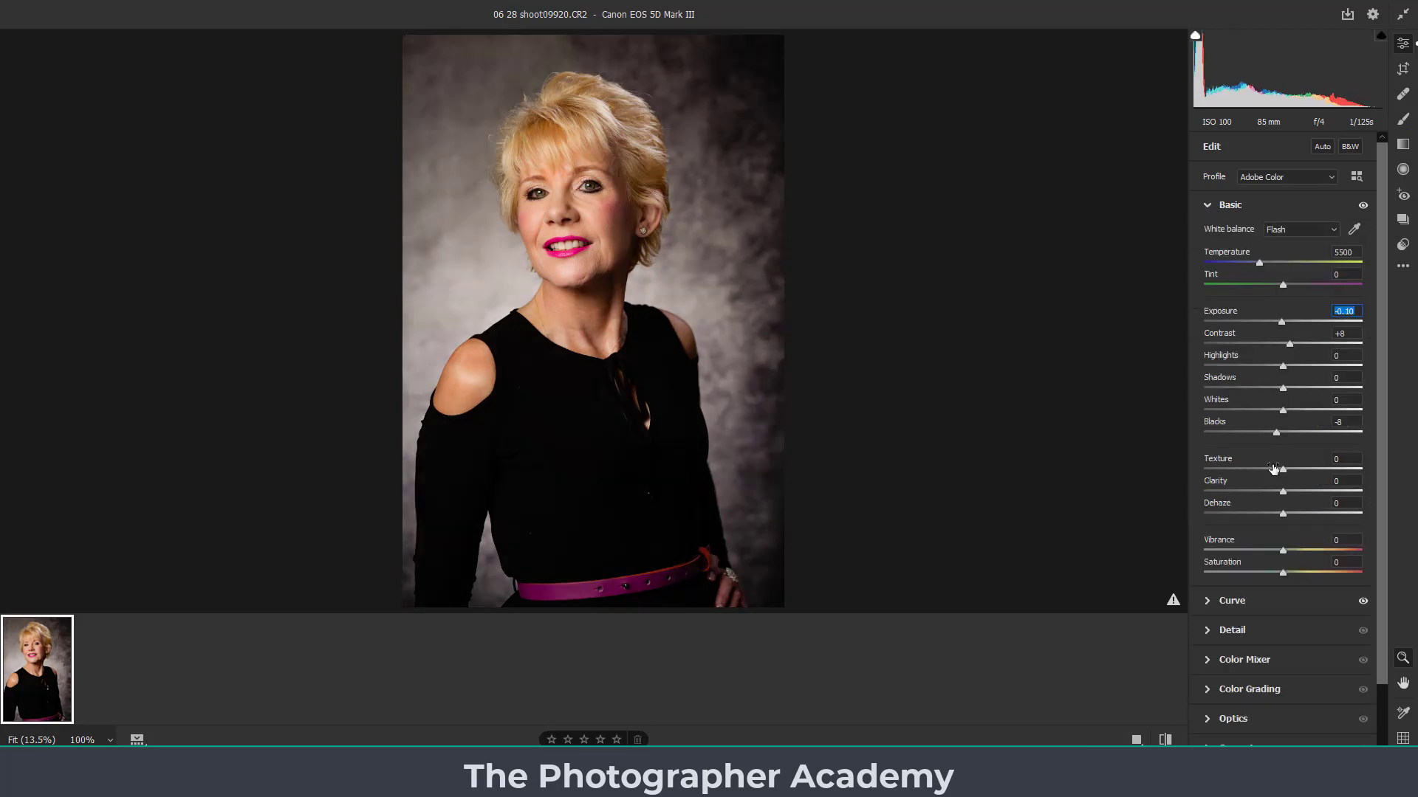
{"action": "left_click_drag", "start_coordinate": [1289, 347], "coordinate": [1286, 322]}
{"action": "left_click", "coordinate": [1271, 433]}
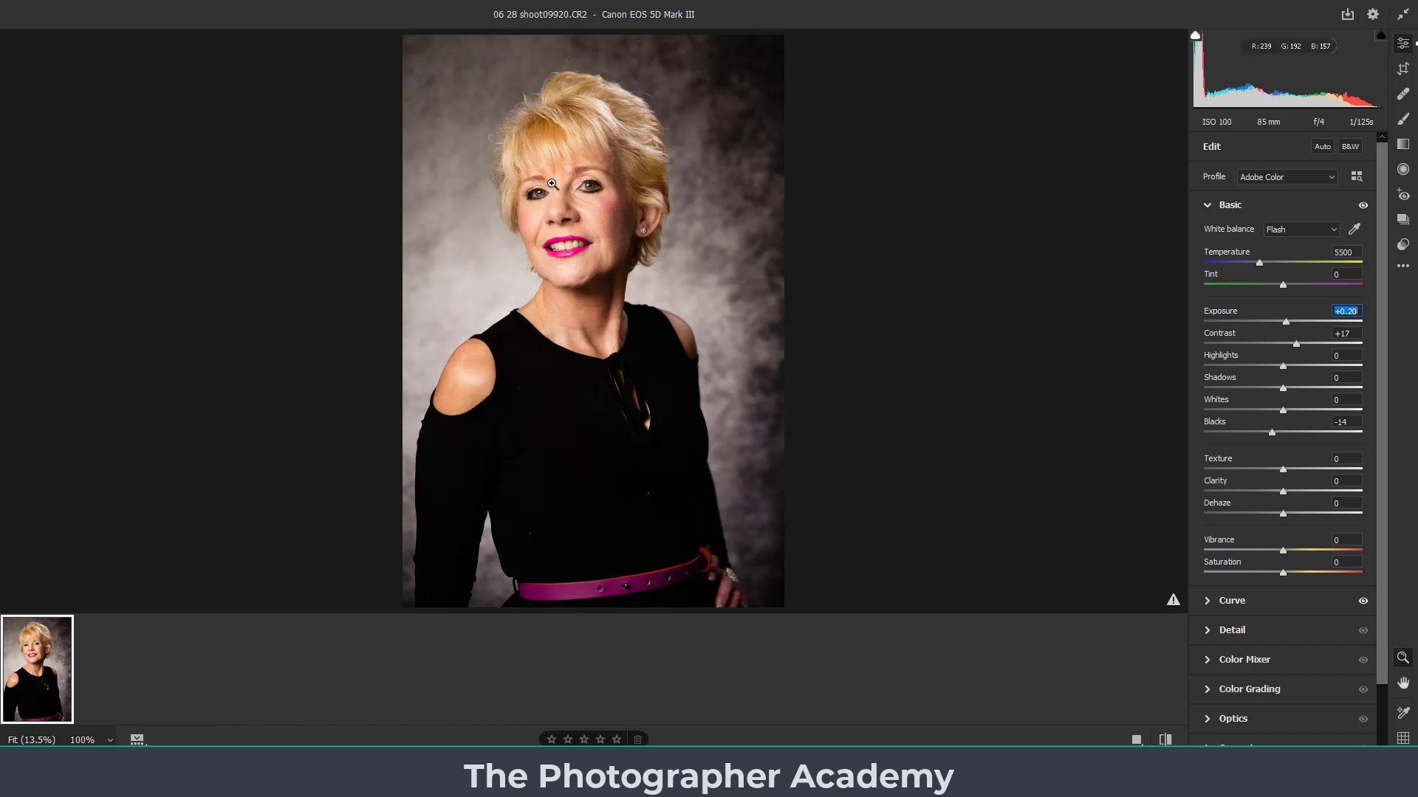
- Try softening the woman's skin with Texture at about -69, and reset Texture to 0
{"action": "left_click_drag", "start_coordinate": [609, 200], "coordinate": [723, 265]}
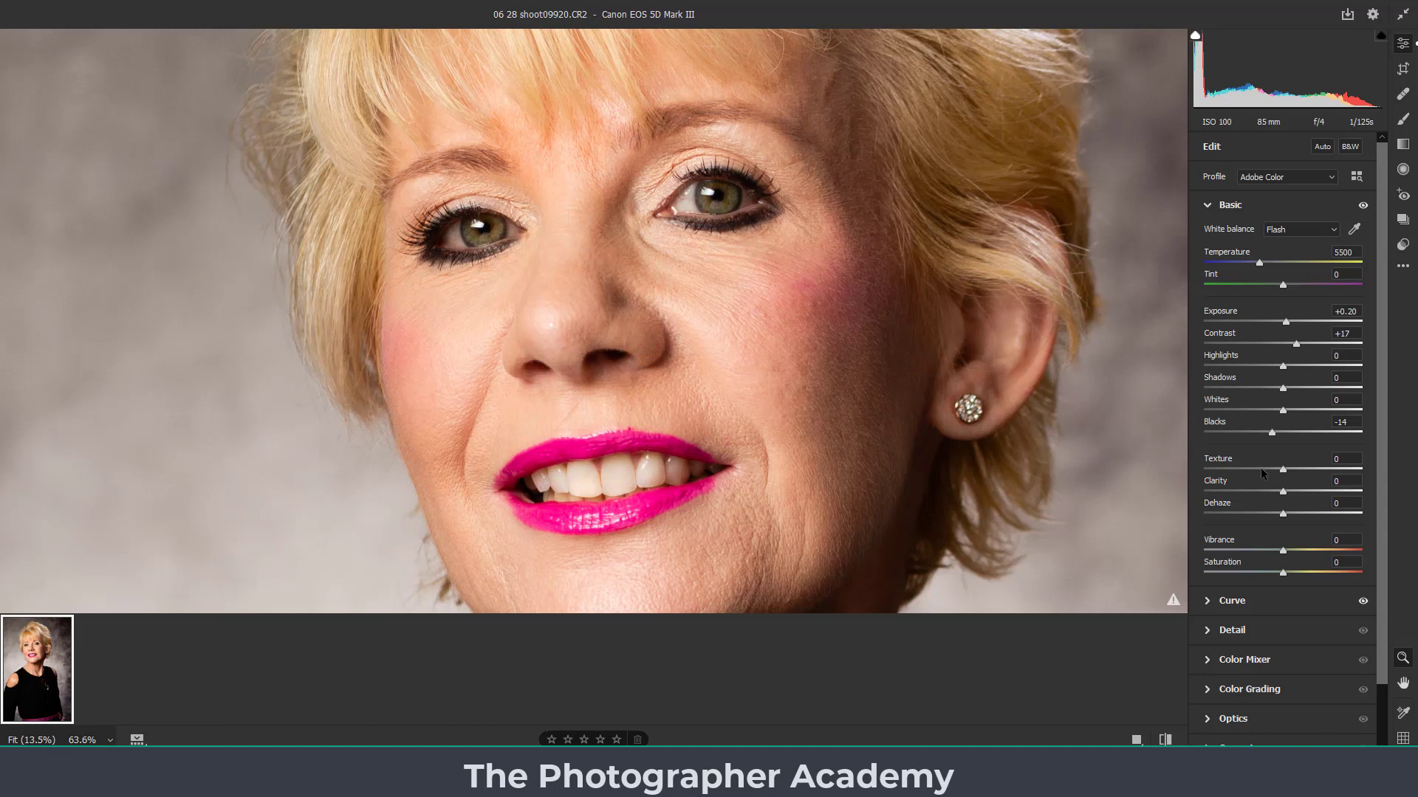
{"action": "left_click_drag", "start_coordinate": [1262, 474], "coordinate": [1229, 473]}
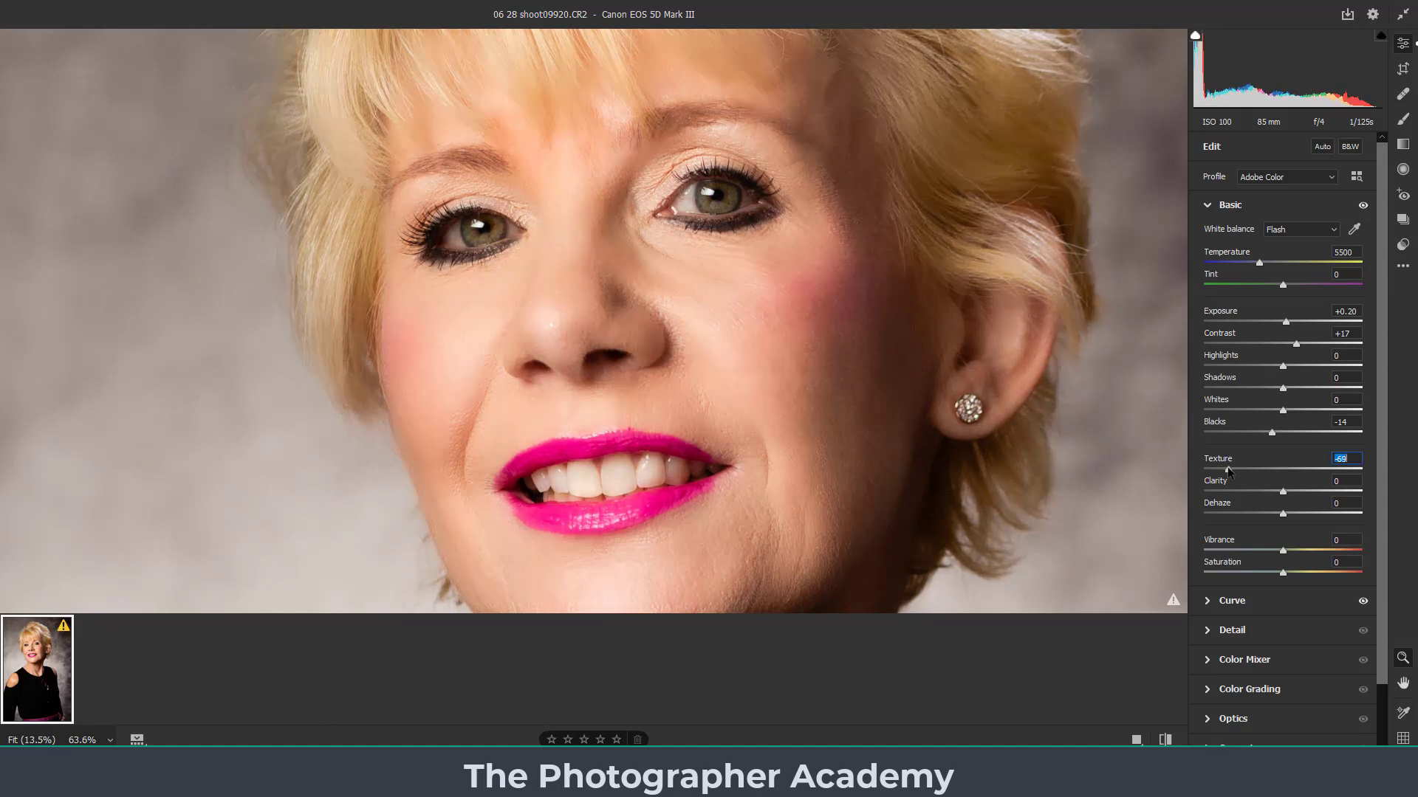
{"action": "type", "text": "01"}
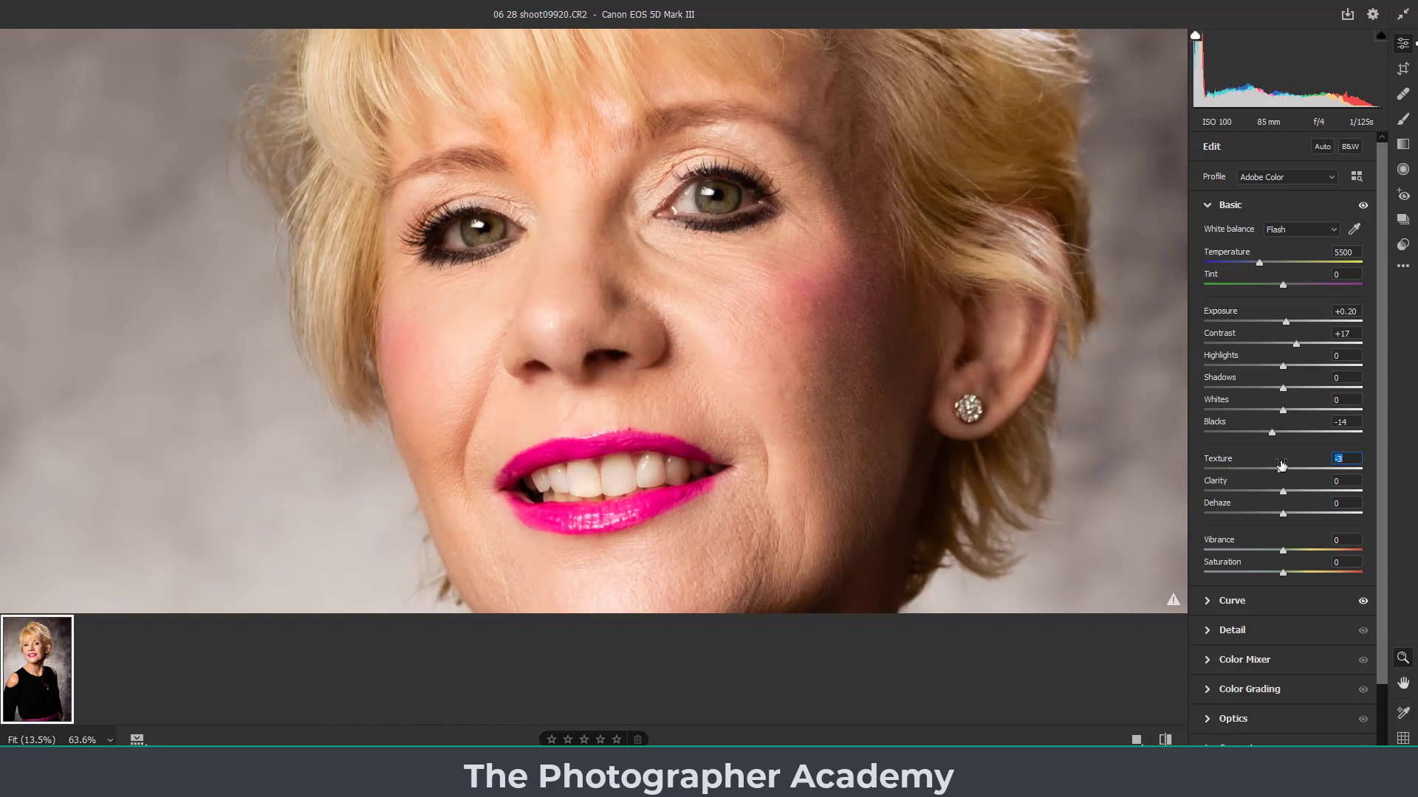
{"action": "key", "text": "BackSpace"}
- Try Clarity at about -62, reset it to 0, and soften the skin with Texture at -67 instead
{"action": "left_click_drag", "start_coordinate": [1282, 491], "coordinate": [1223, 487]}
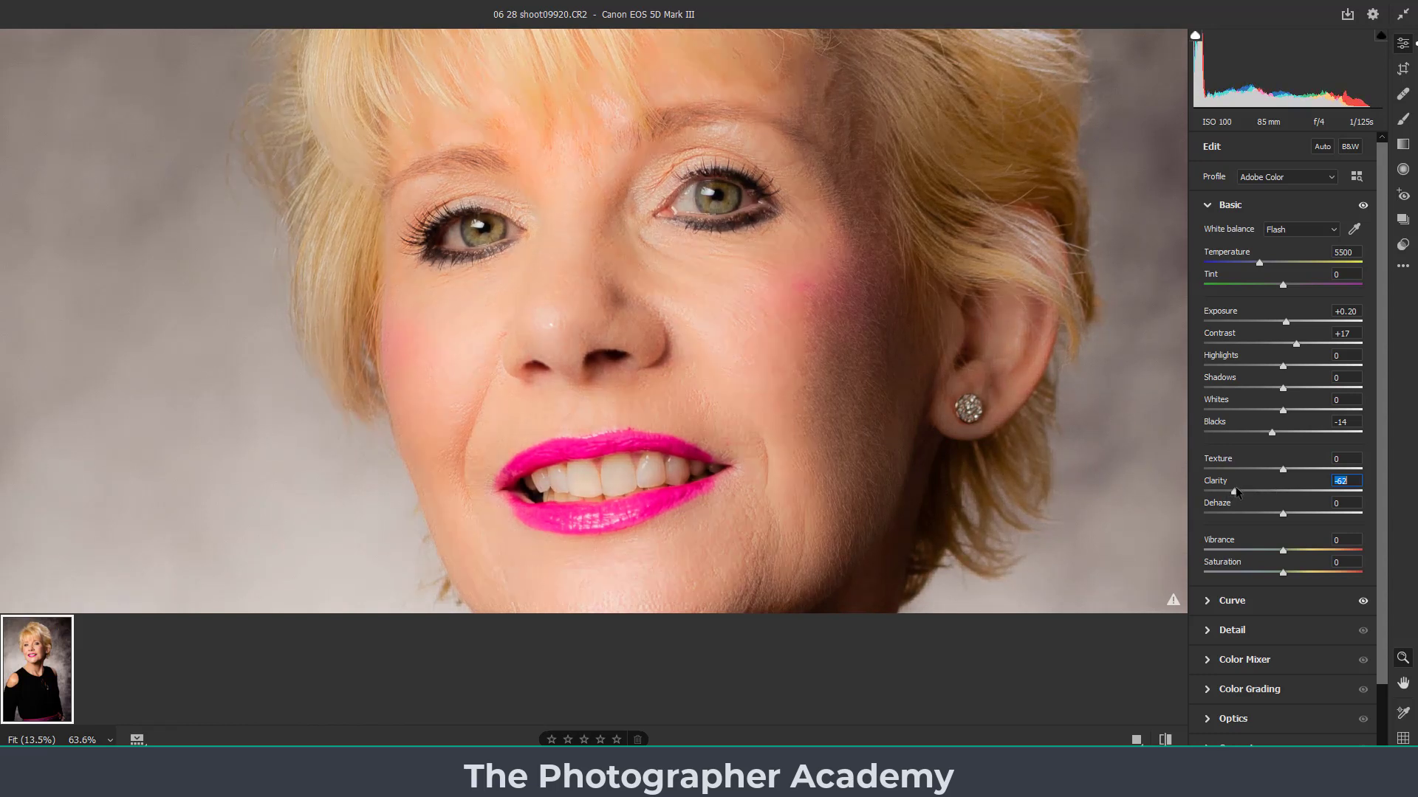
{"action": "double_click", "coordinate": [1236, 489]}
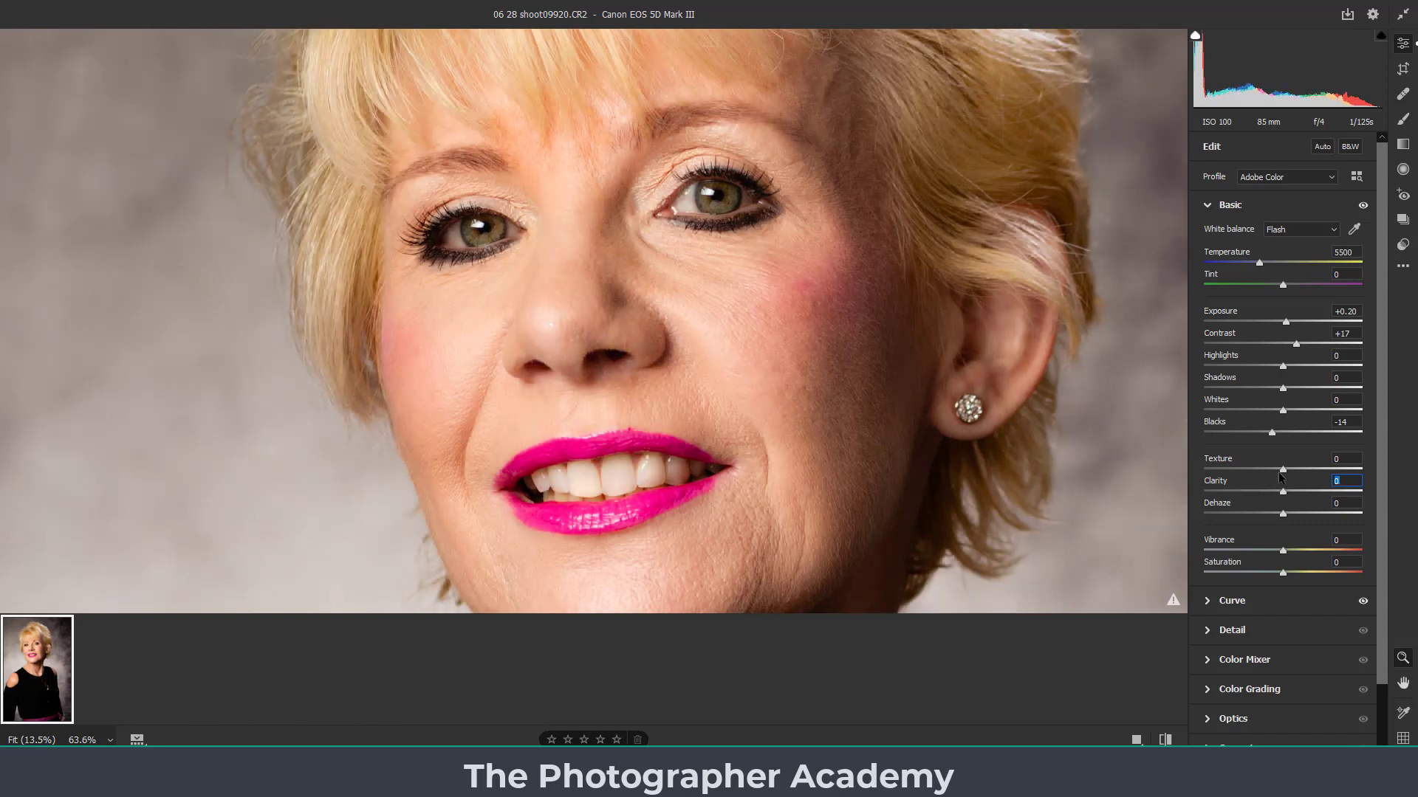
{"action": "left_click_drag", "start_coordinate": [1283, 469], "coordinate": [1239, 471]}
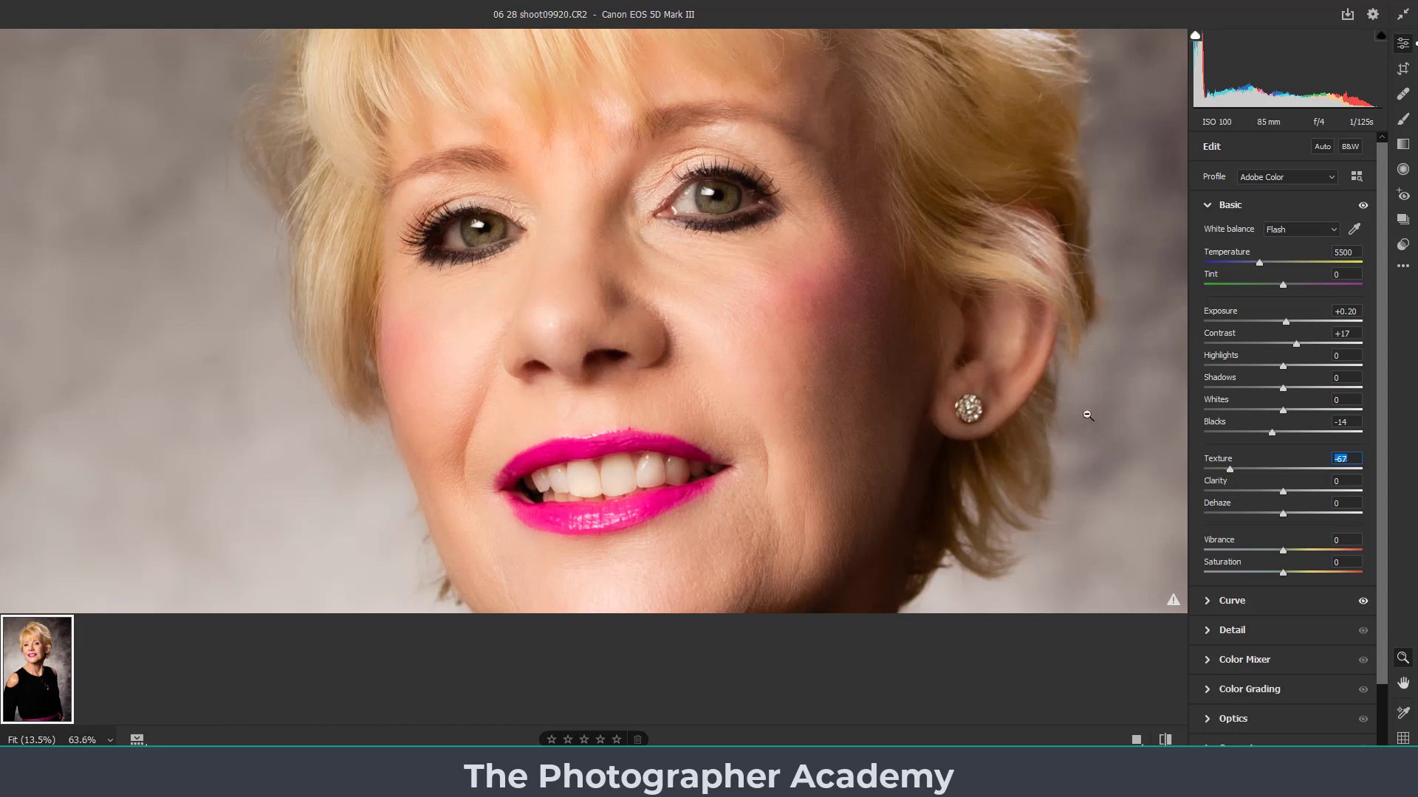
- Paint over both irises with the adjustment brush at size 3 and set the brushed area's Exposure to +0.40
{"action": "left_click", "coordinate": [1402, 121]}
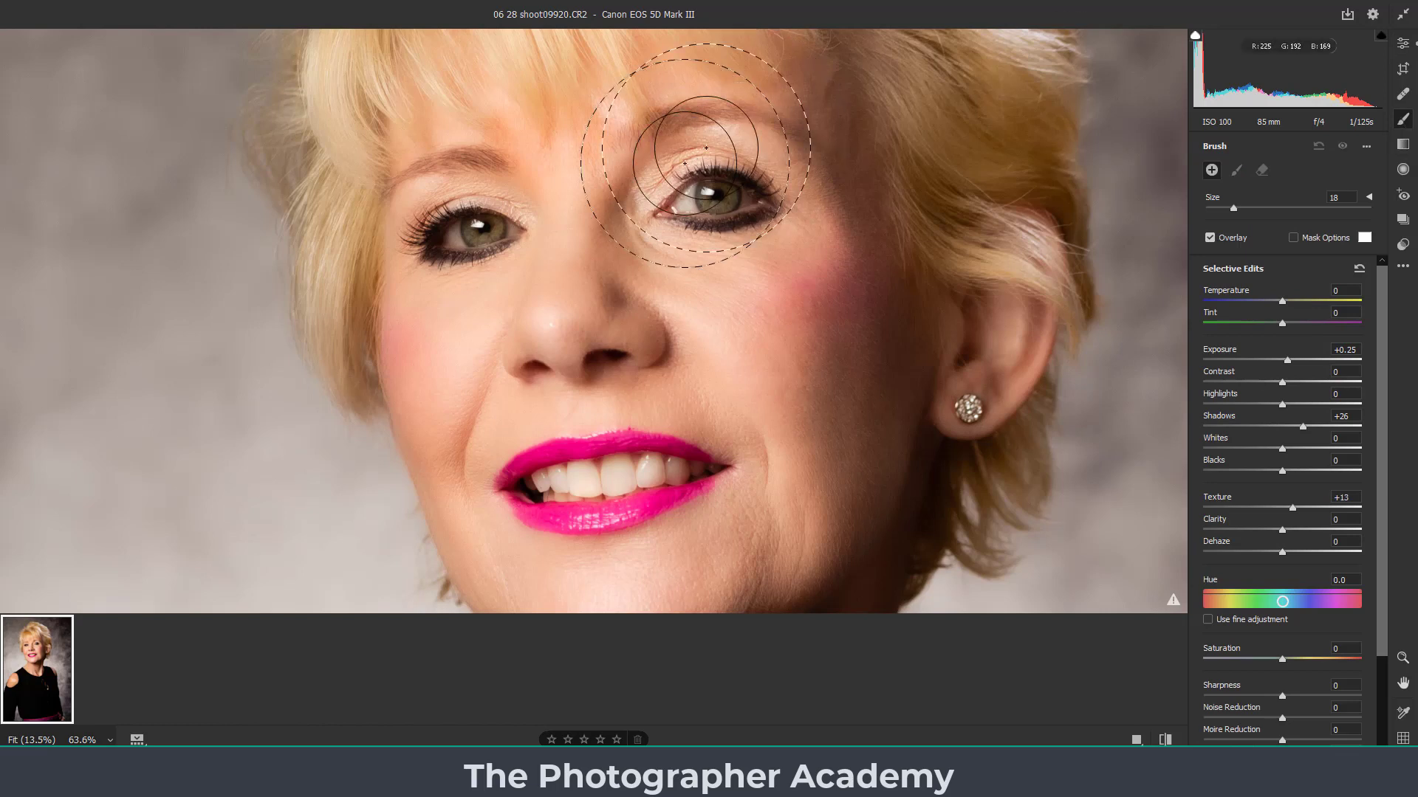
{"action": "key", "text": "bracketleft"}
{"action": "key", "text": "bracketleft"}
{"action": "key", "text": "bracketleft"}
{"action": "key", "text": "bracketleft"}
{"action": "key", "text": "bracketleft"}
{"action": "key", "text": "bracketleft"}
{"action": "key", "text": "bracketleft"}
{"action": "key", "text": "bracketleft"}
{"action": "key", "text": "bracketleft"}
{"action": "key", "text": "bracketleft"}
{"action": "key", "text": "bracketleft"}
{"action": "key", "text": "bracketleft"}
{"action": "key", "text": "bracketleft"}
{"action": "key", "text": "bracketleft"}
{"action": "key", "text": "bracketleft"}
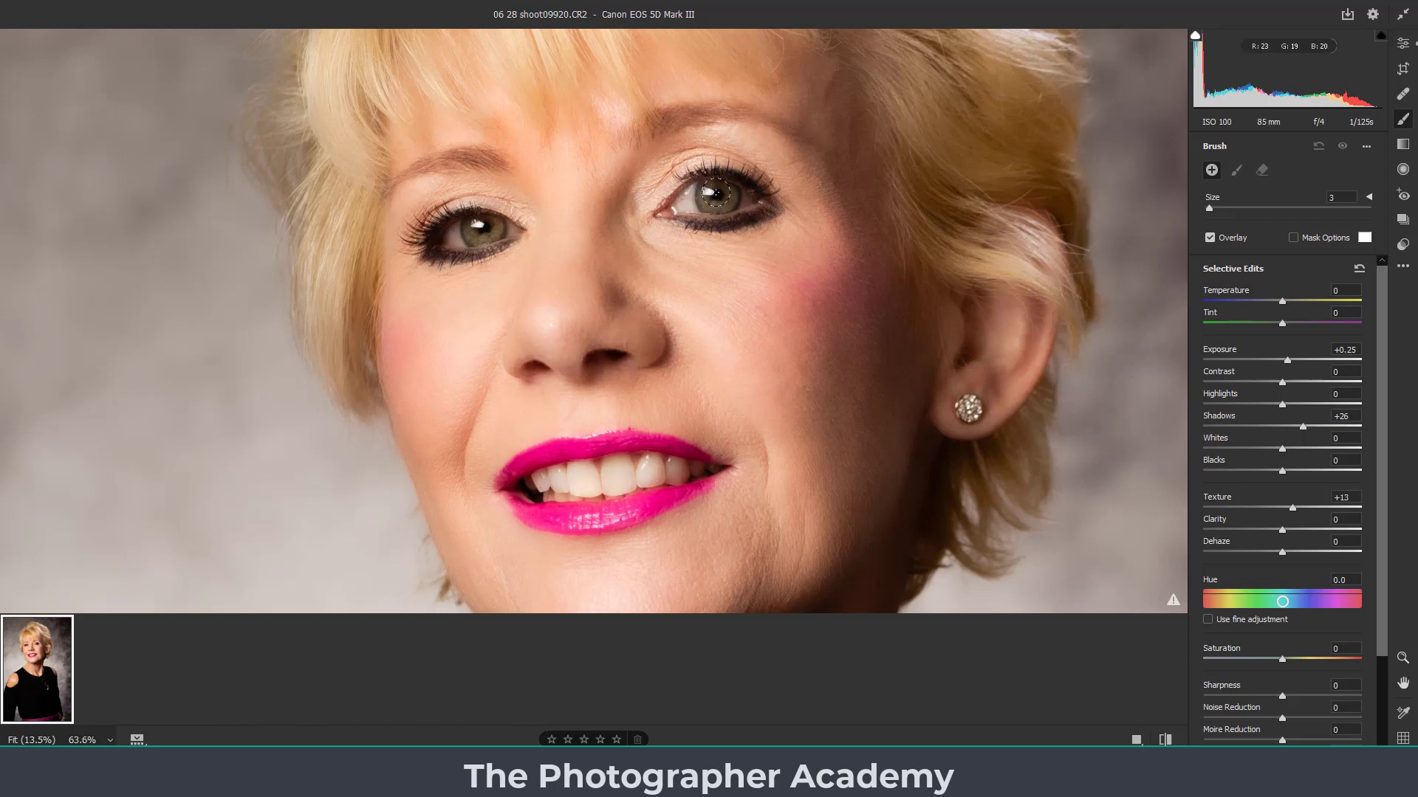
{"action": "left_click_drag", "start_coordinate": [715, 194], "coordinate": [715, 210]}
{"action": "left_click_drag", "start_coordinate": [476, 229], "coordinate": [473, 214]}
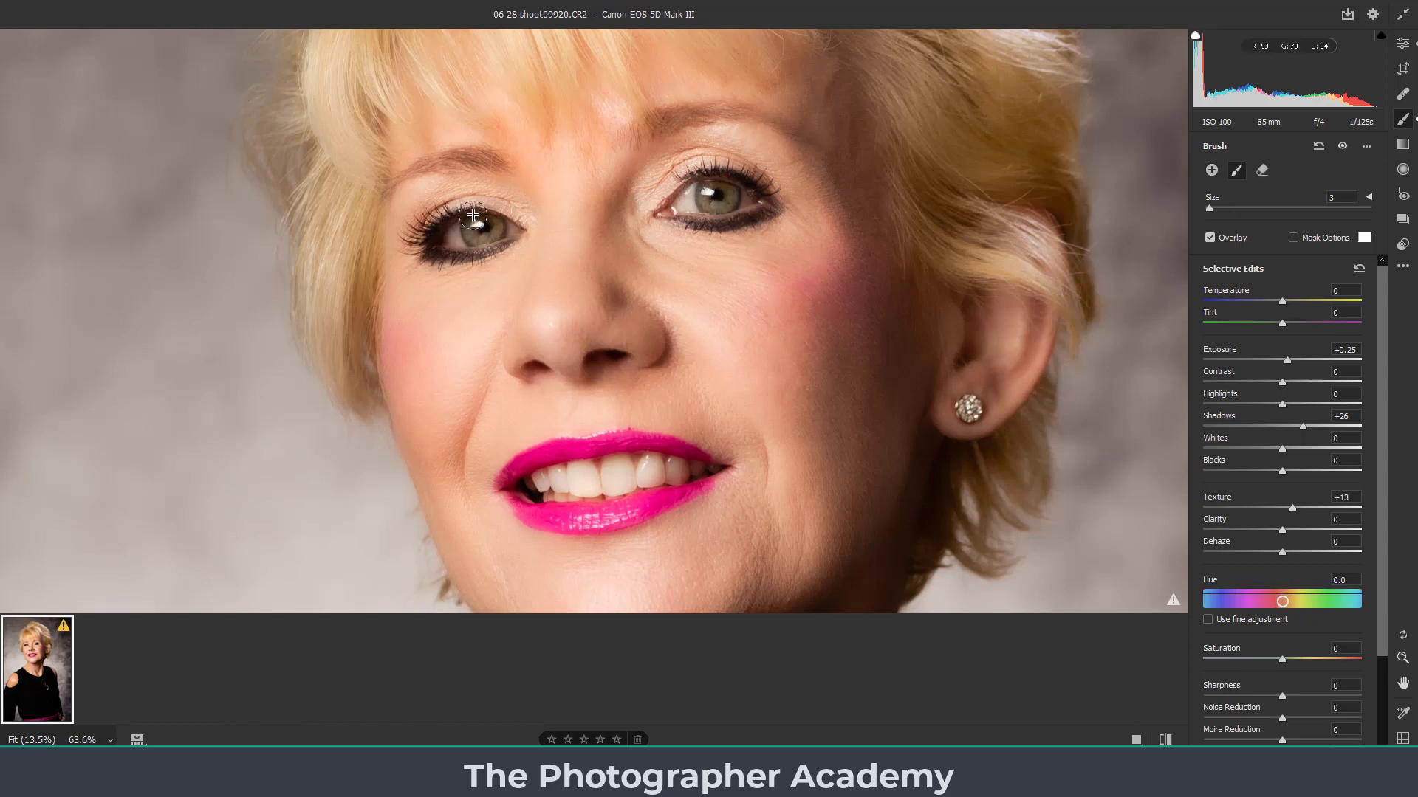
{"action": "mouse_move", "coordinate": [1295, 360]}
{"action": "left_mouse_down"}
{"action": "mouse_move", "coordinate": [1336, 360]}
{"action": "mouse_move", "coordinate": [1291, 360]}
{"action": "left_mouse_up"}
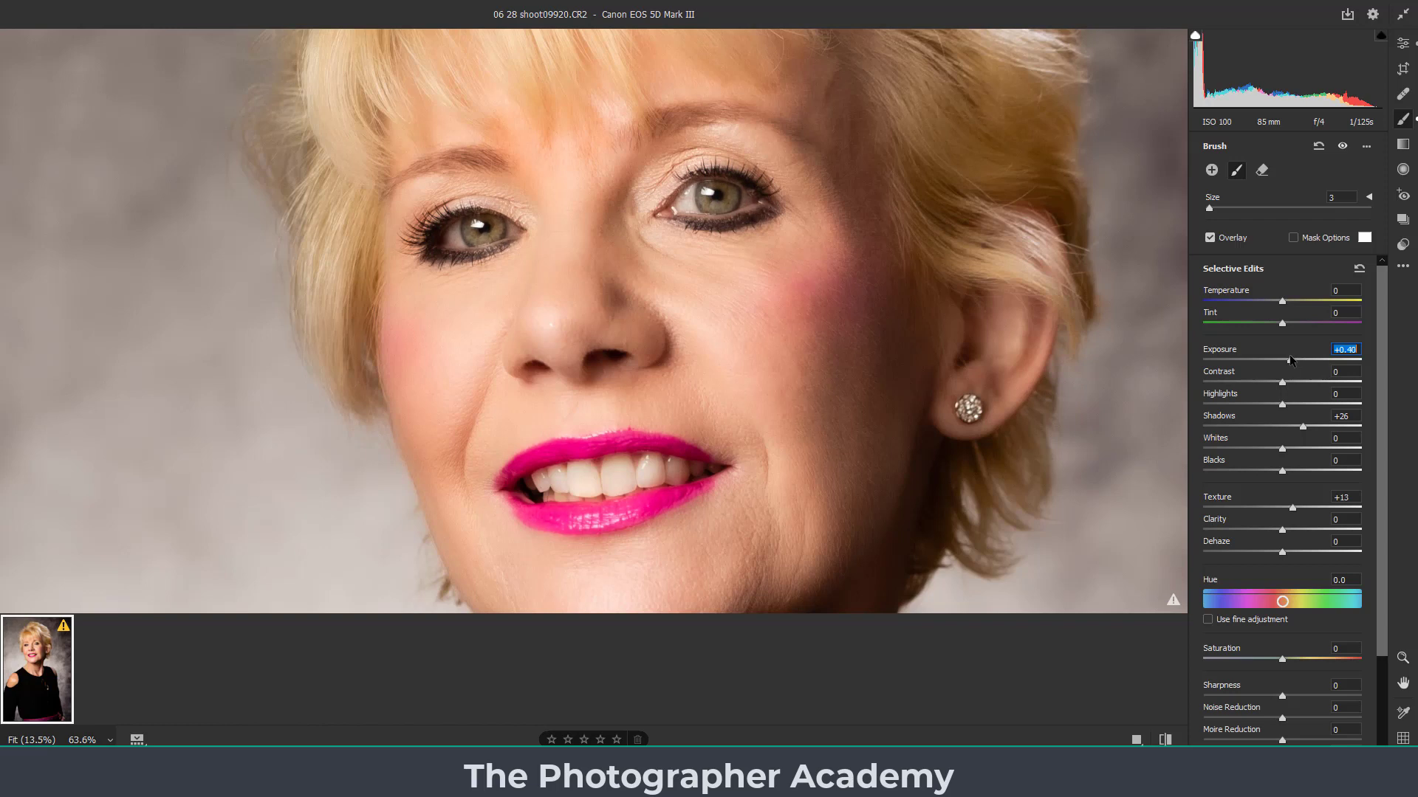